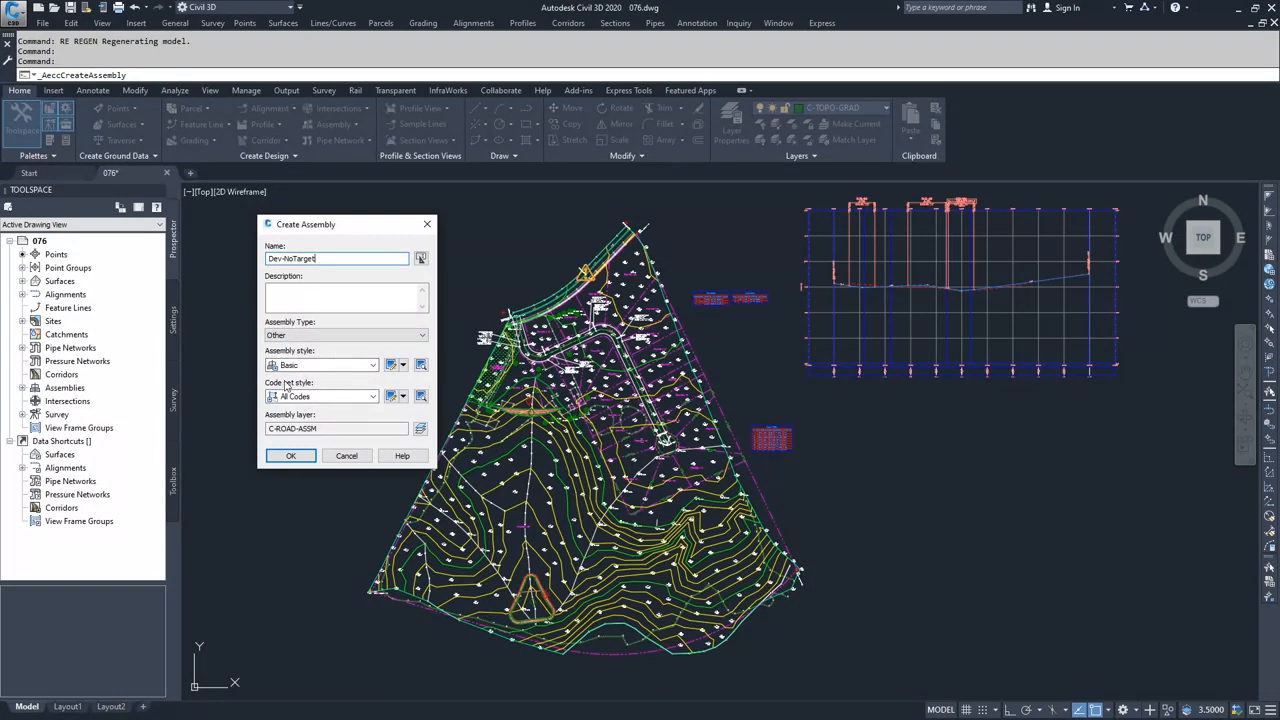
# - Create the Dev-NoTarget assembly with the All Codes code set style and place its baseline in the empty space below the profile view
pyautogui.click(371, 397)
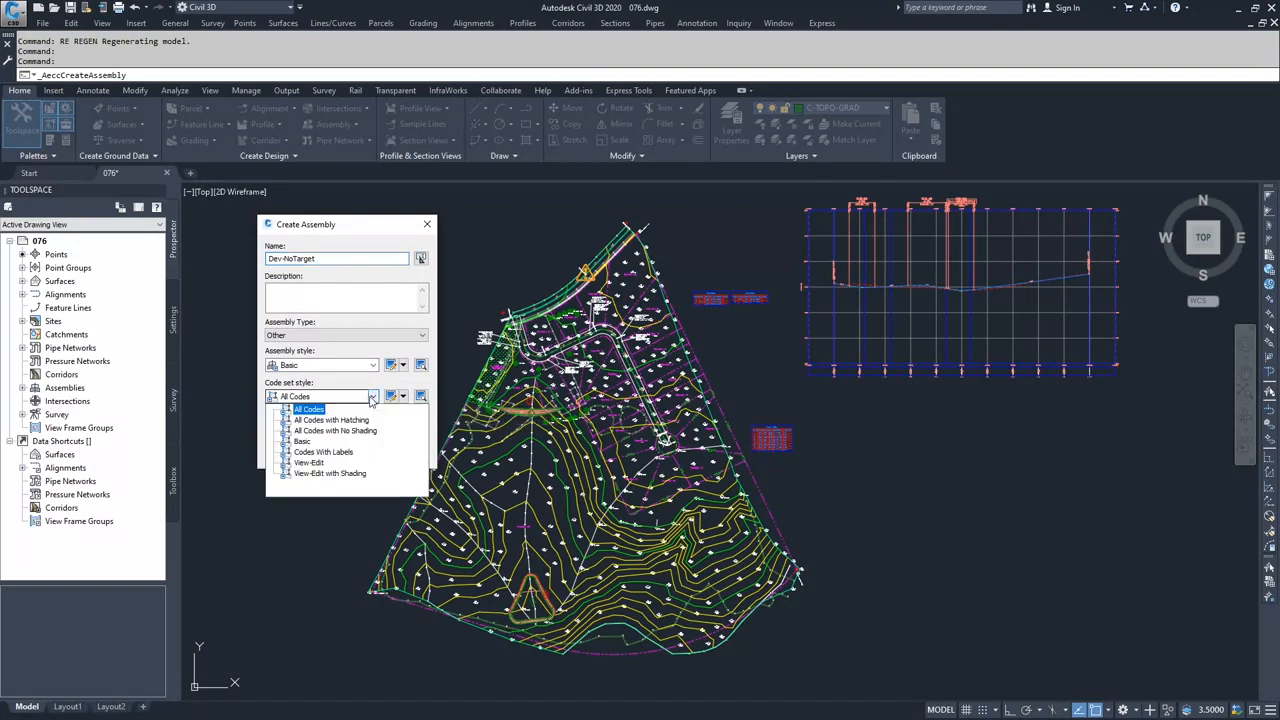
pyautogui.click(371, 397)
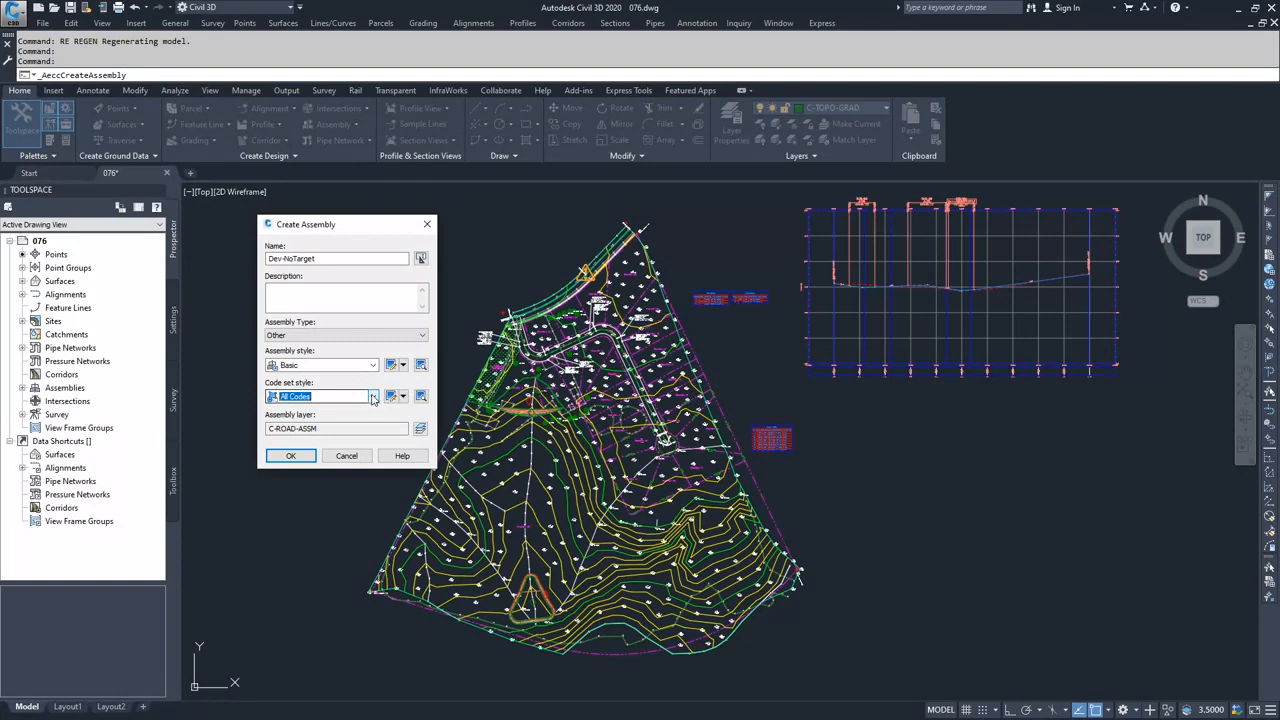
pyautogui.click(300, 455)
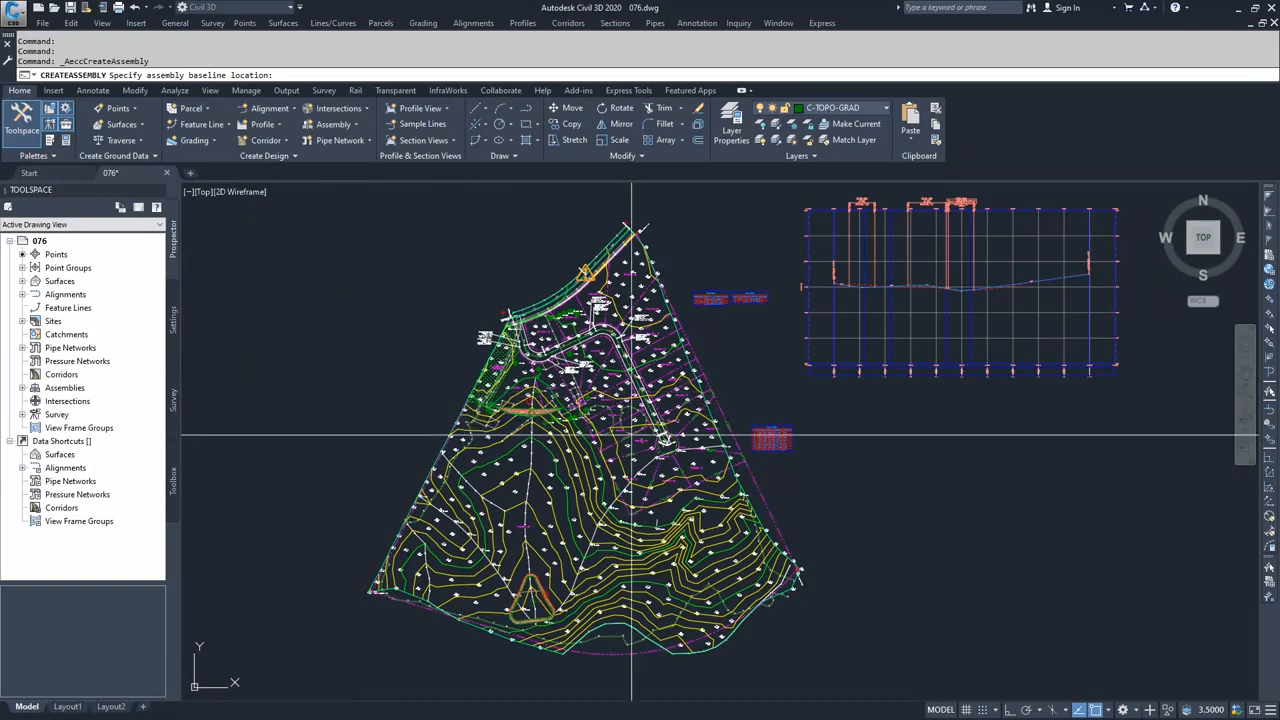
pyautogui.moveTo(956, 504); pyautogui.dragTo(680, 479, button='middle')
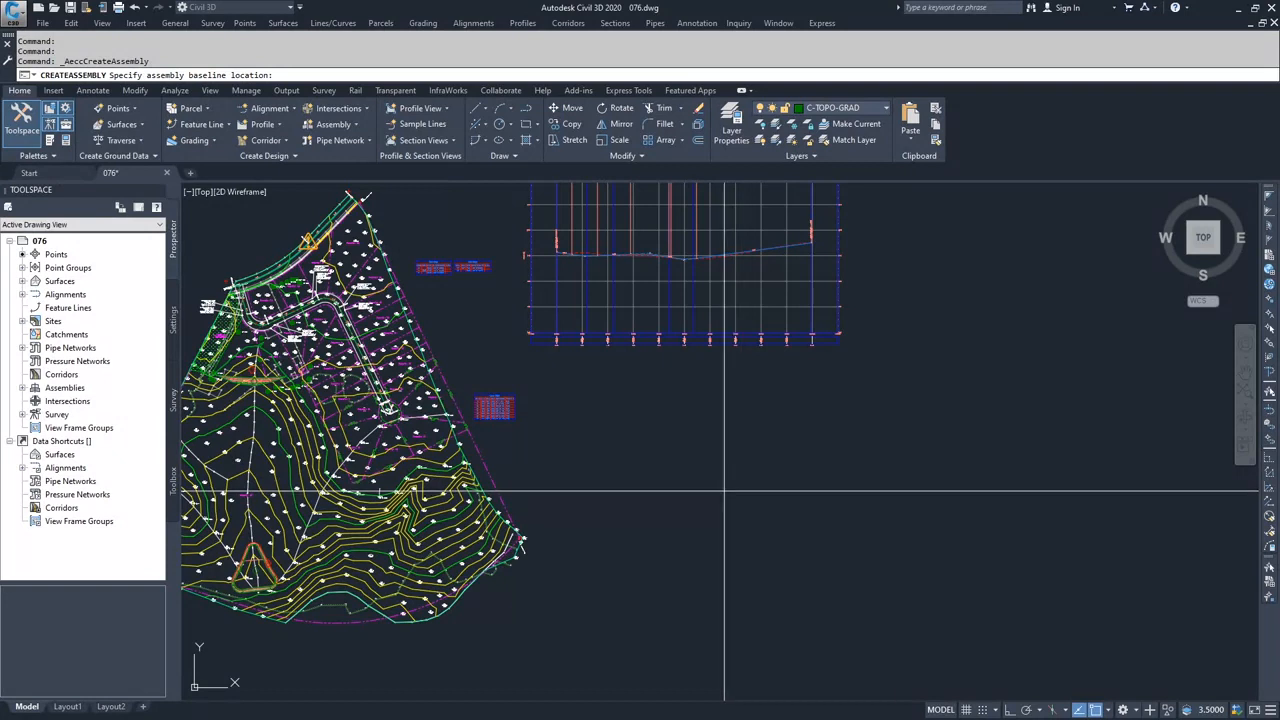
pyautogui.click(709, 427)
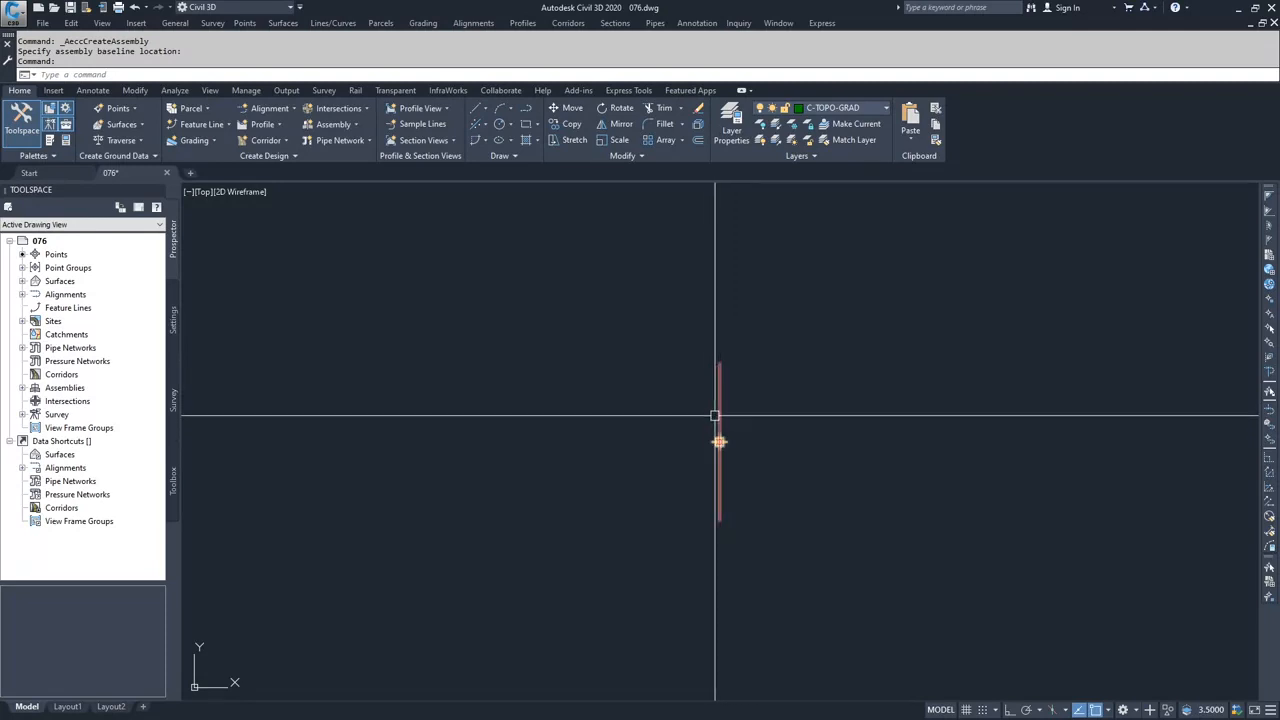
# - Open the tool palettes beside the assembly and bring up the Imperial Basic Subassemblies
pyautogui.click(49, 140)
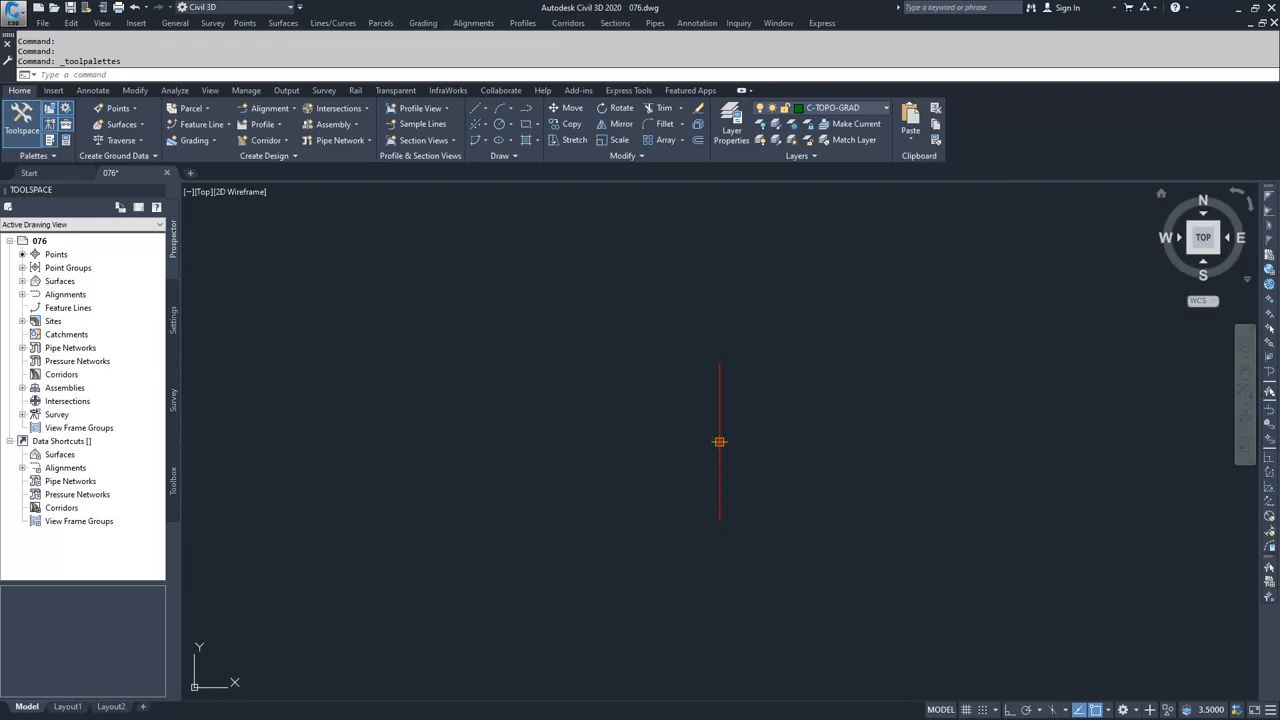
pyautogui.moveTo(1120, 242); pyautogui.dragTo(311, 347)
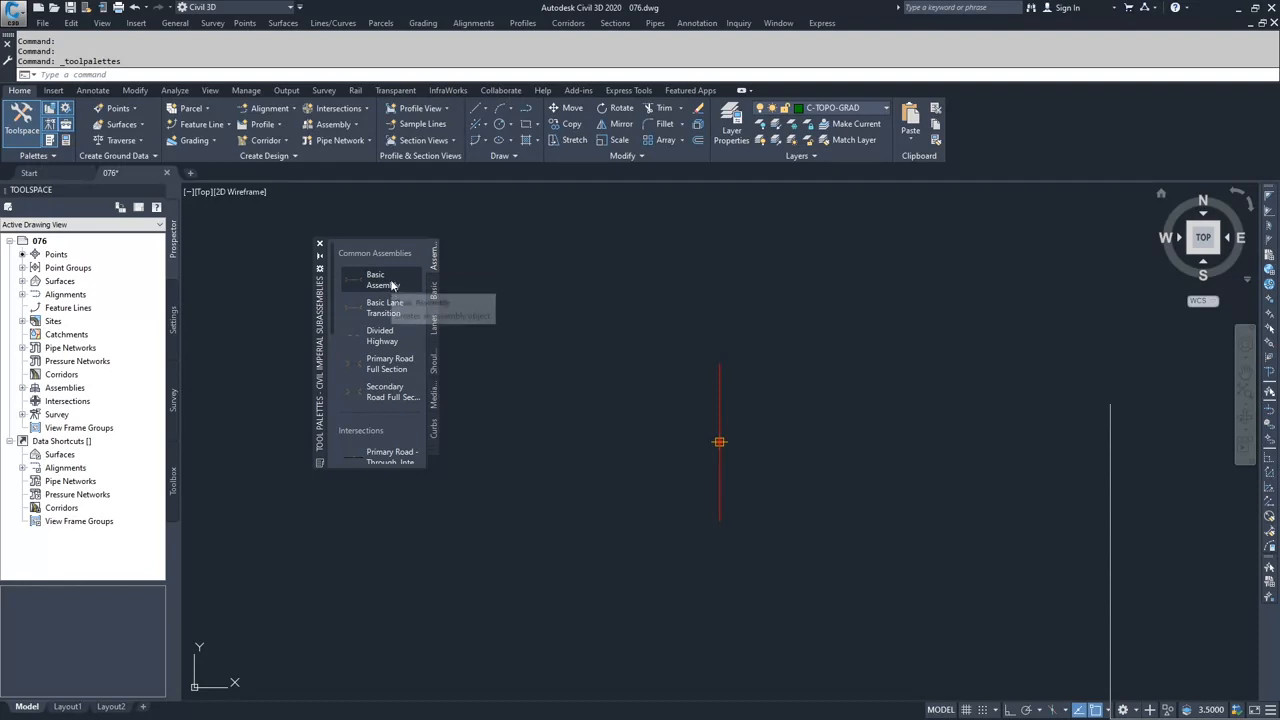
pyautogui.click(380, 394)
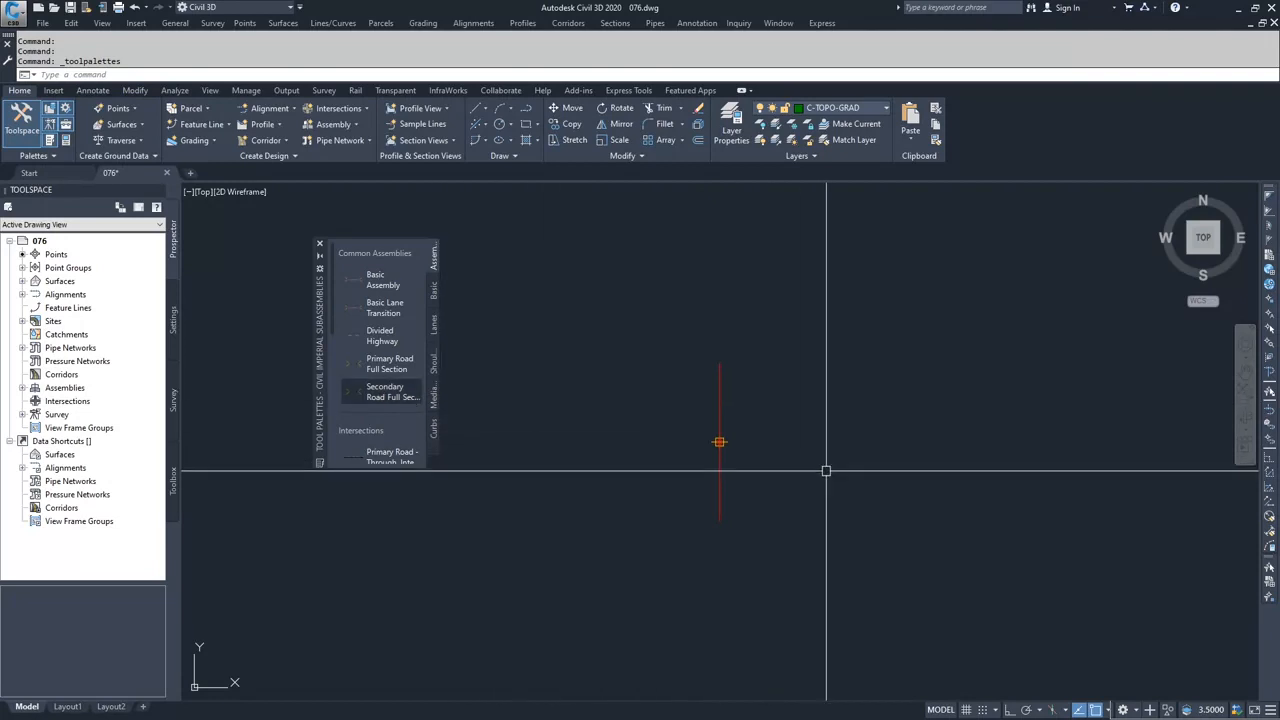
pyautogui.scroll(-2, 386, 398)
pyautogui.scroll(-2, 386, 398)
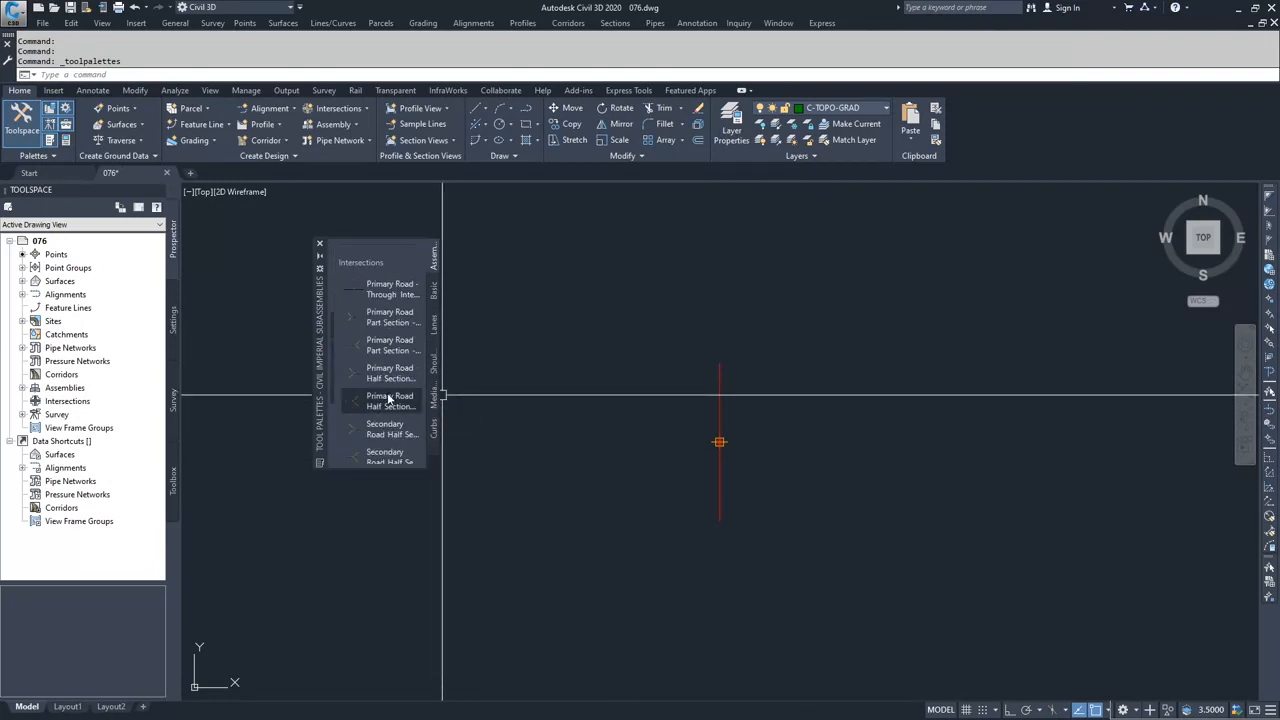
pyautogui.scroll(4, 389, 398)
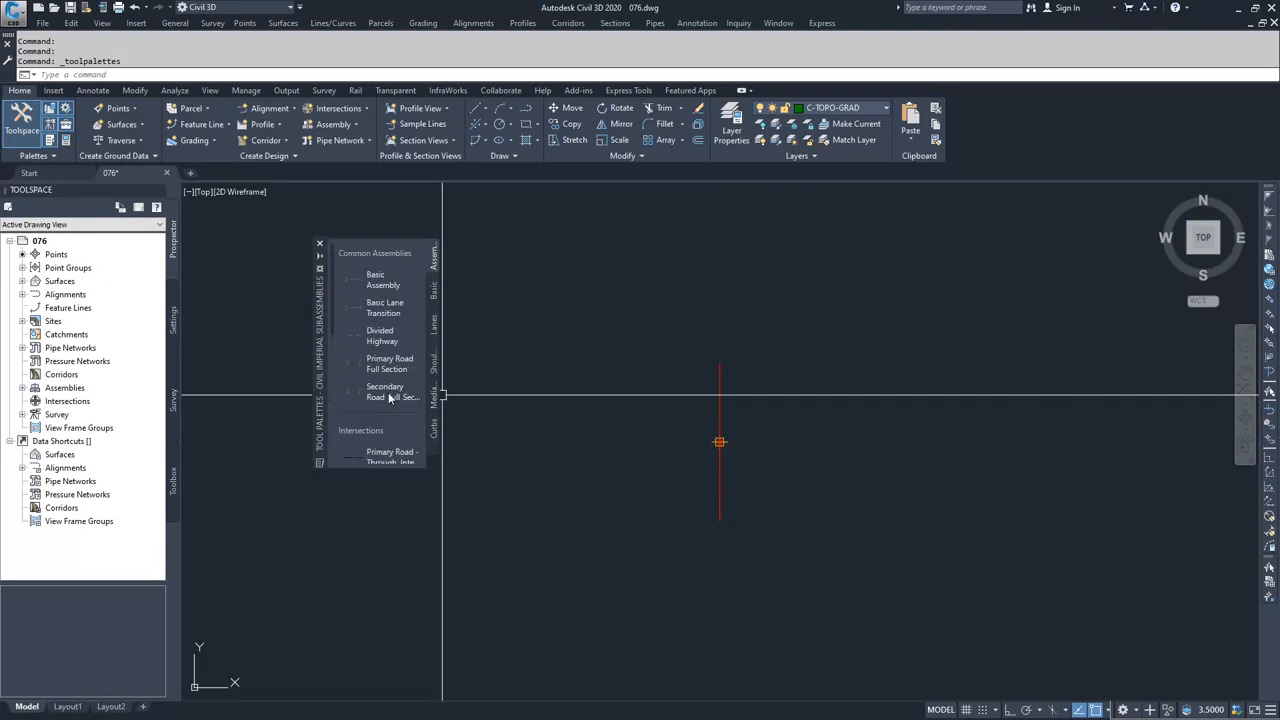
pyautogui.click(434, 292)
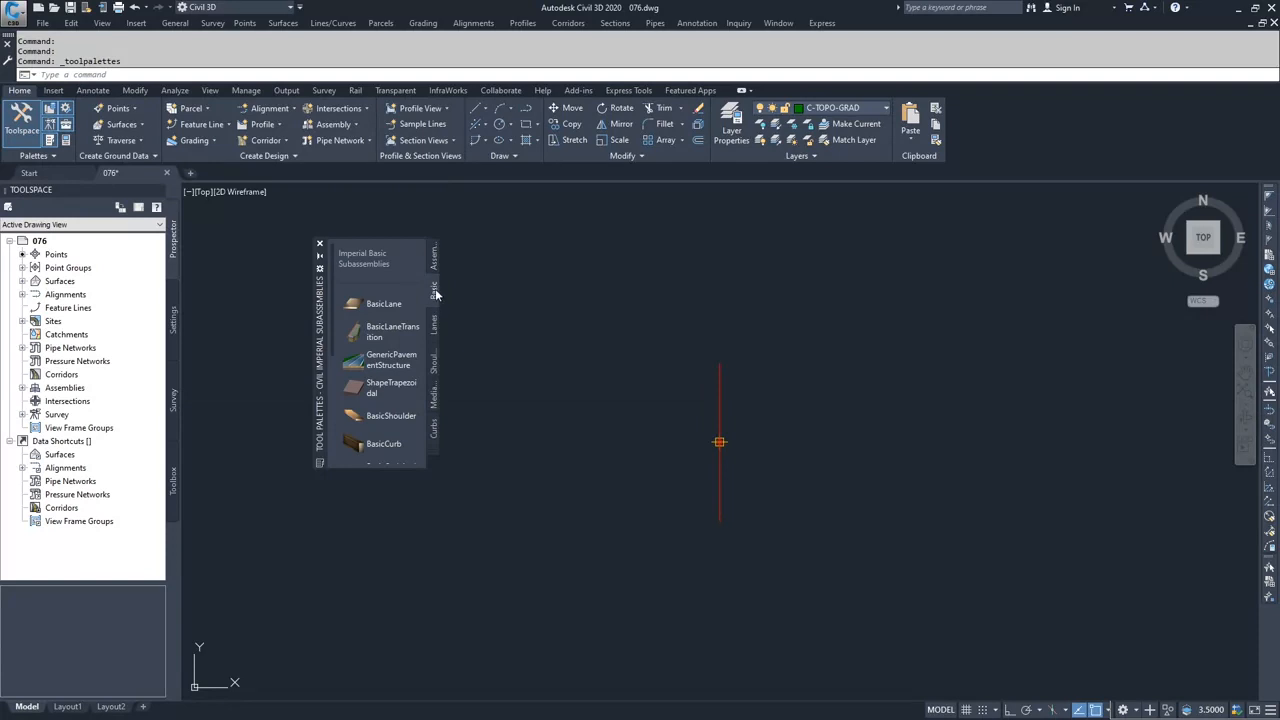
pyautogui.scroll(-3, 392, 280)
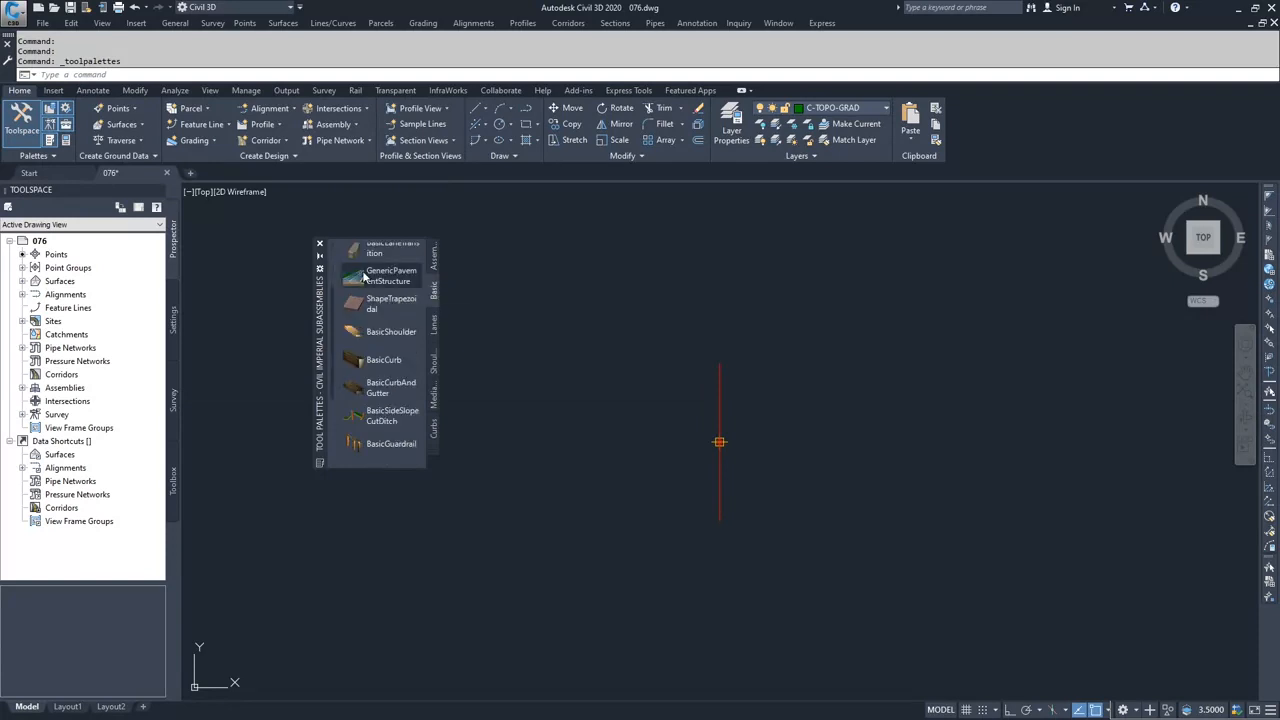
pyautogui.scroll(3, 378, 318)
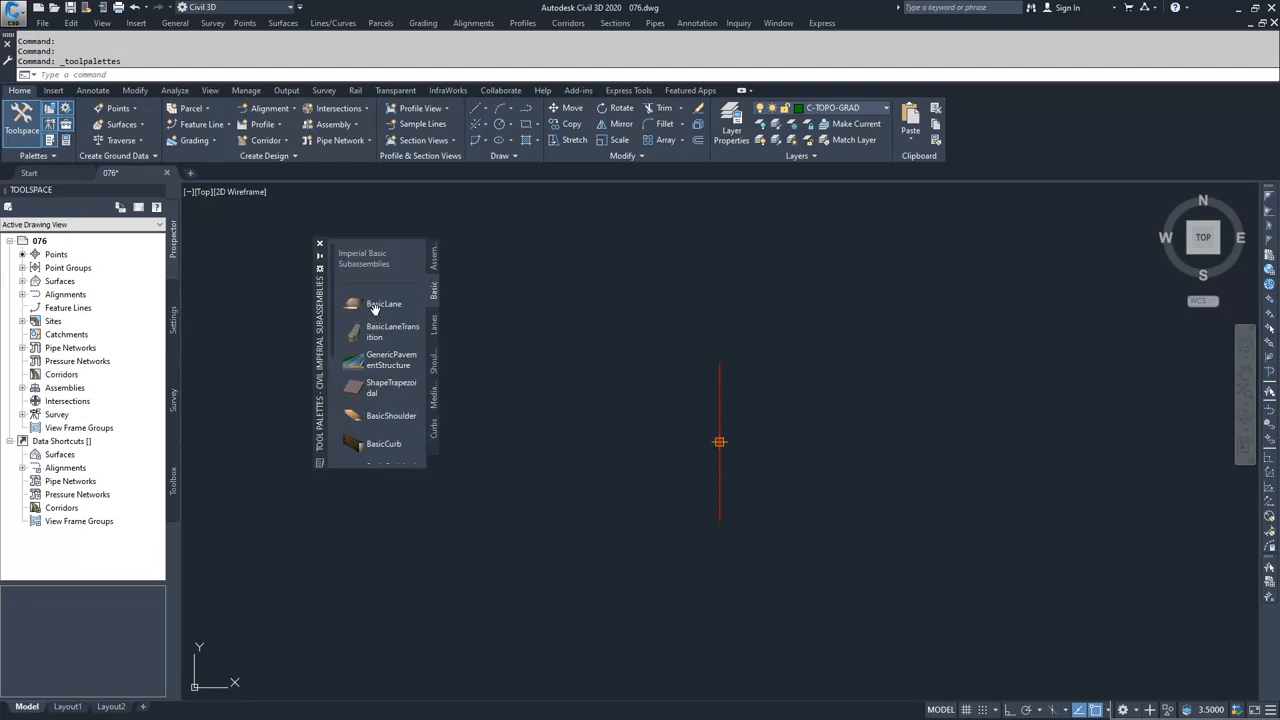
# - Add a right-side BasicLane subassembly with a 15' width and -2.00% slope to the assembly baseline
pyautogui.click(386, 305)
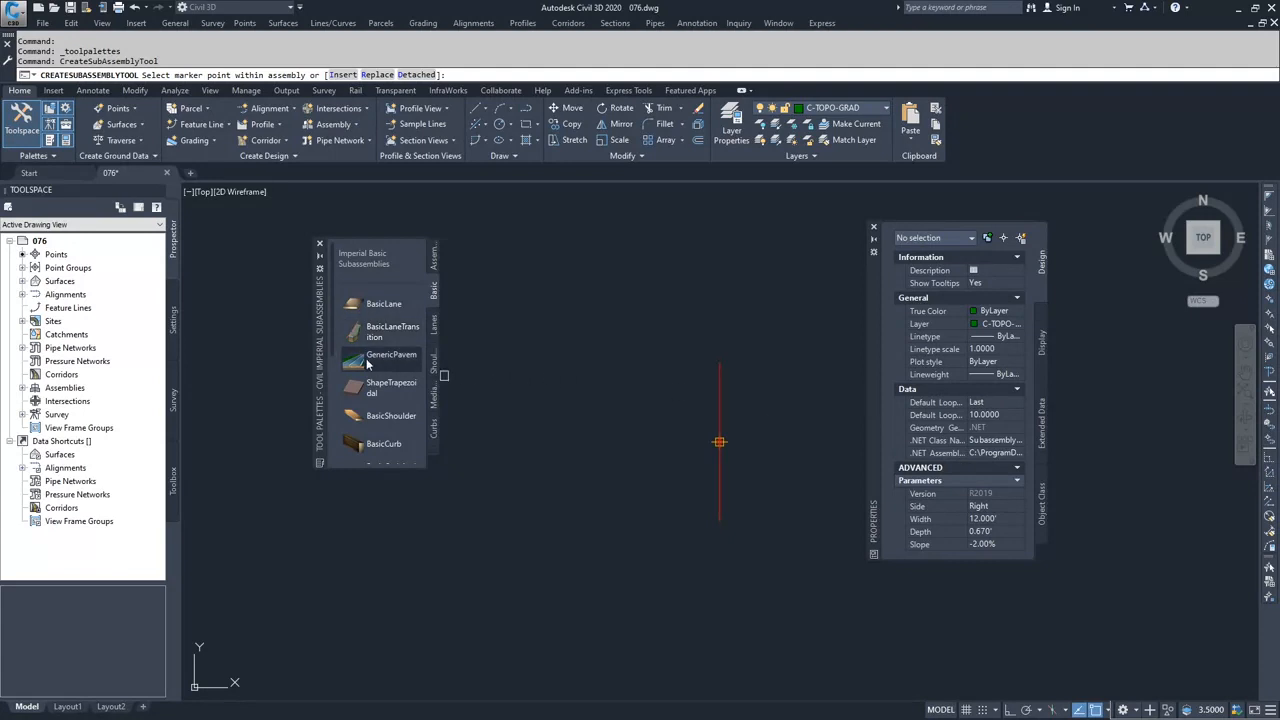
pyautogui.click(388, 331)
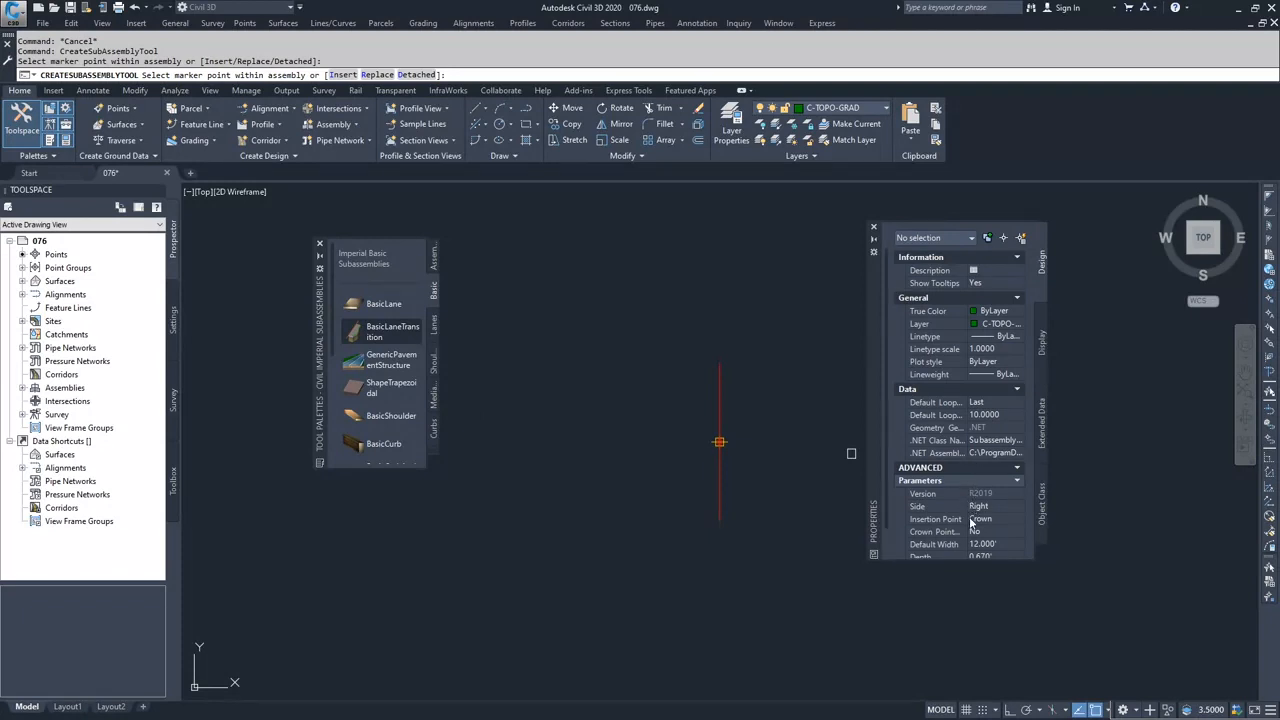
pyautogui.click(378, 304)
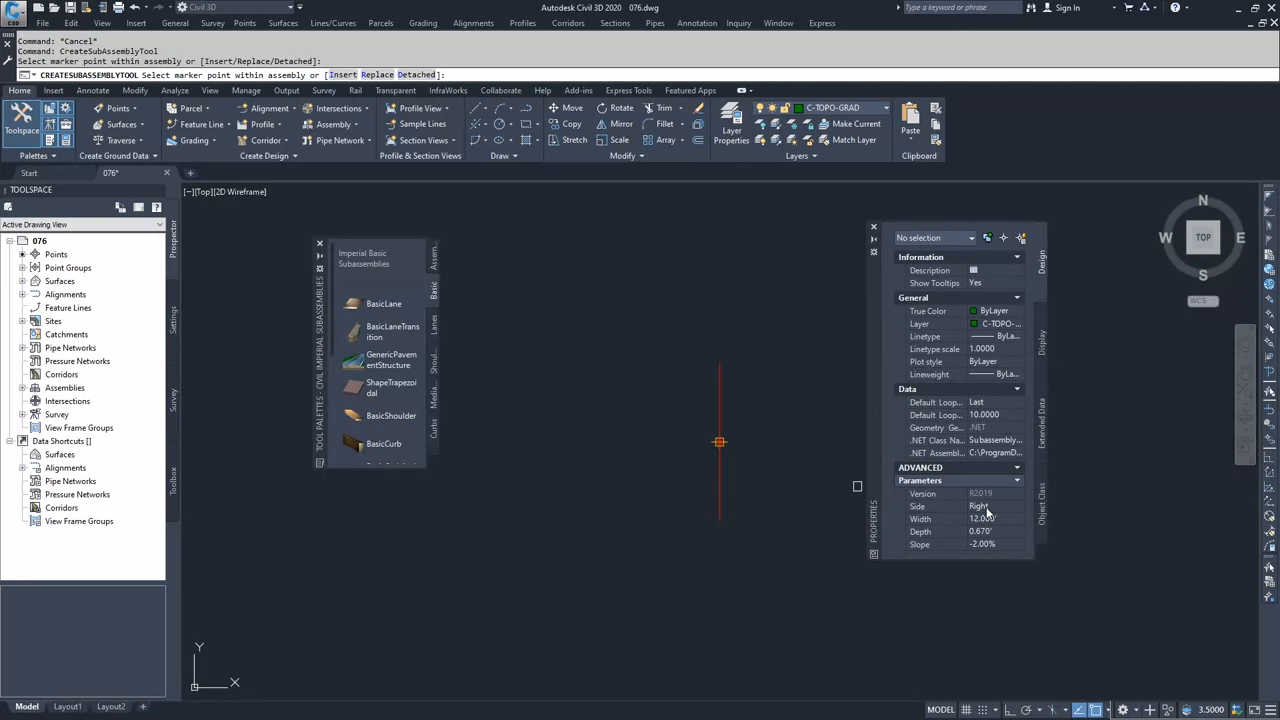
pyautogui.click(995, 519)
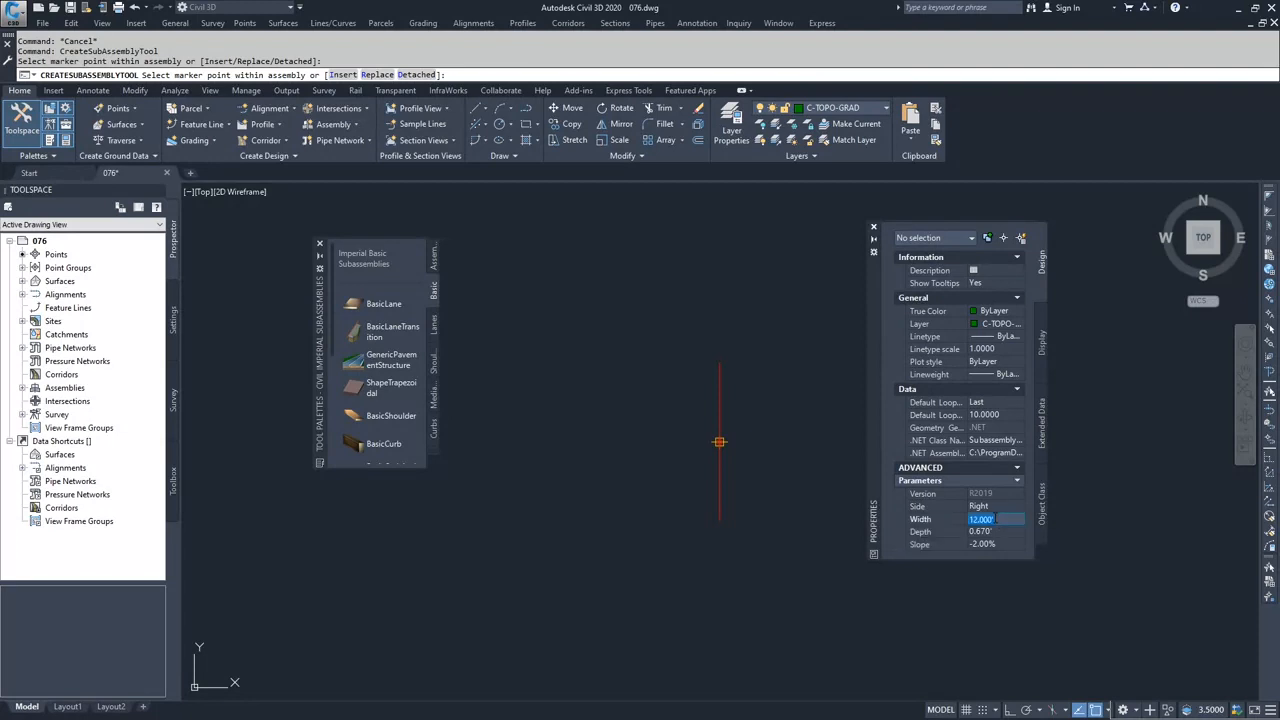
pyautogui.write('15')
pyautogui.press('Tab')
pyautogui.click(991, 546)
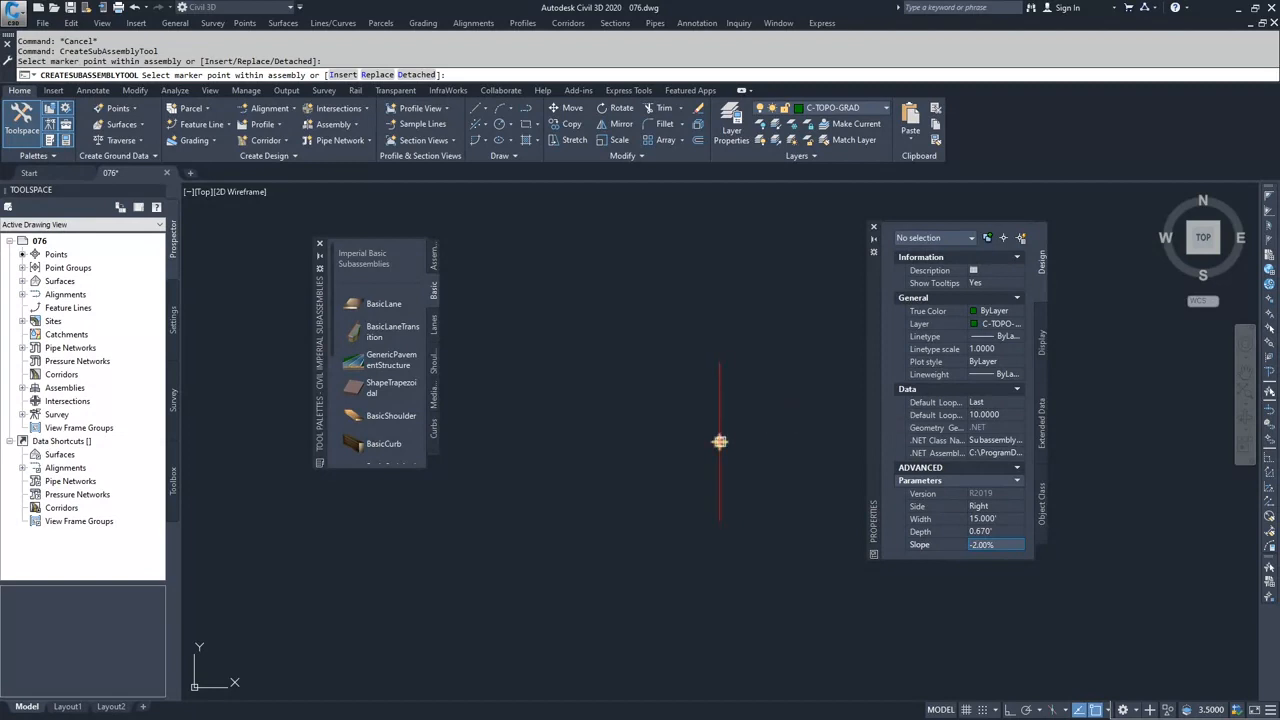
pyautogui.click(718, 432)
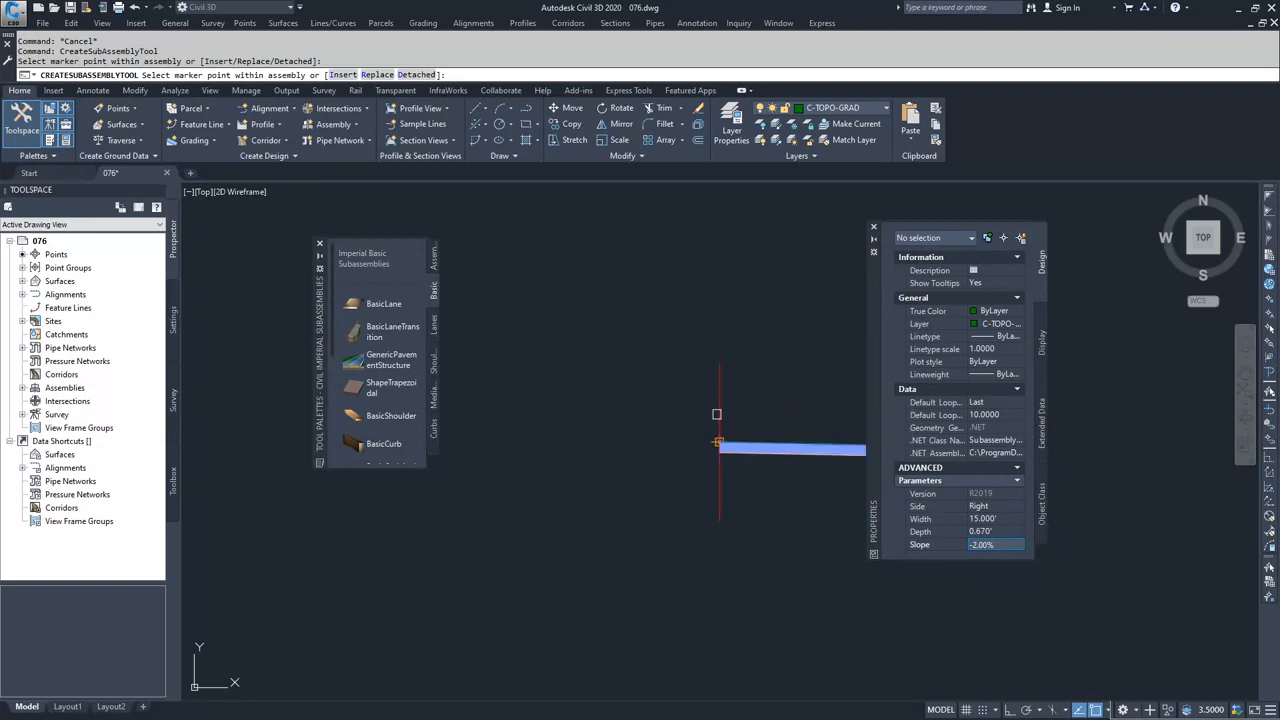
# - Examine the placed lane's top and bottom edges and the marker points at its outer end
pyautogui.moveTo(795, 509); pyautogui.dragTo(600, 489, button='middle')
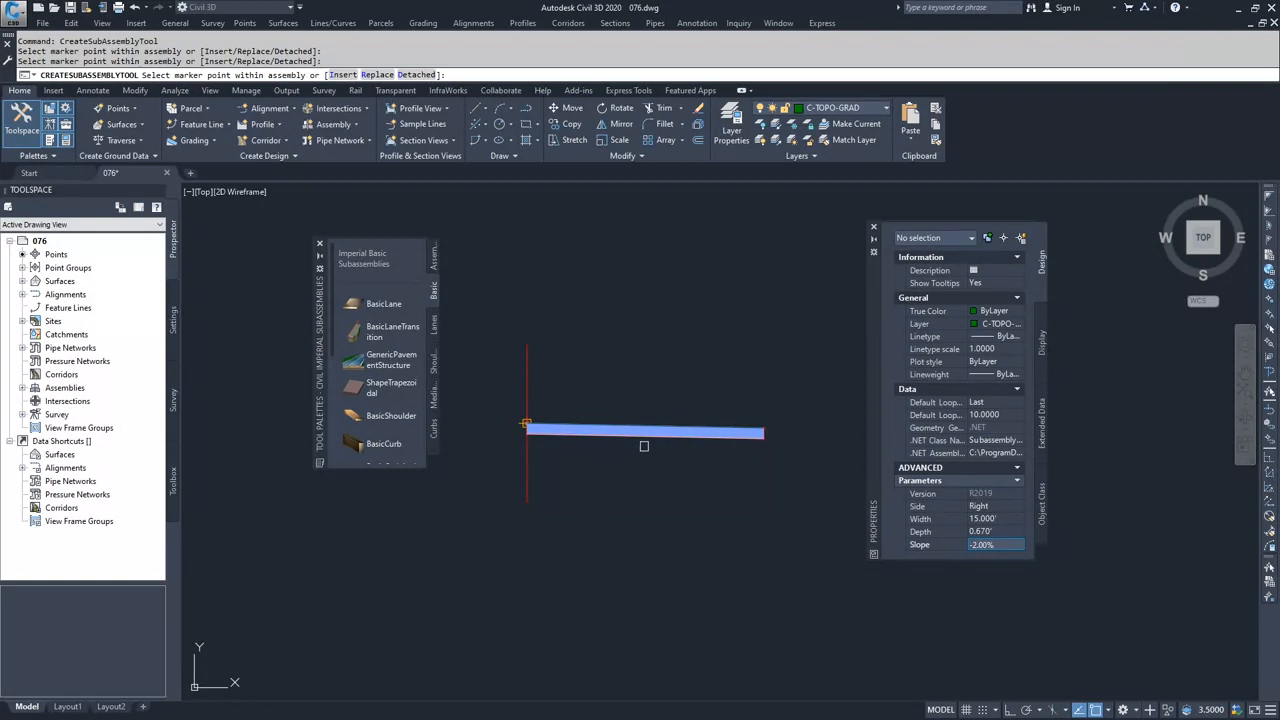
pyautogui.scroll(2, 644, 446)
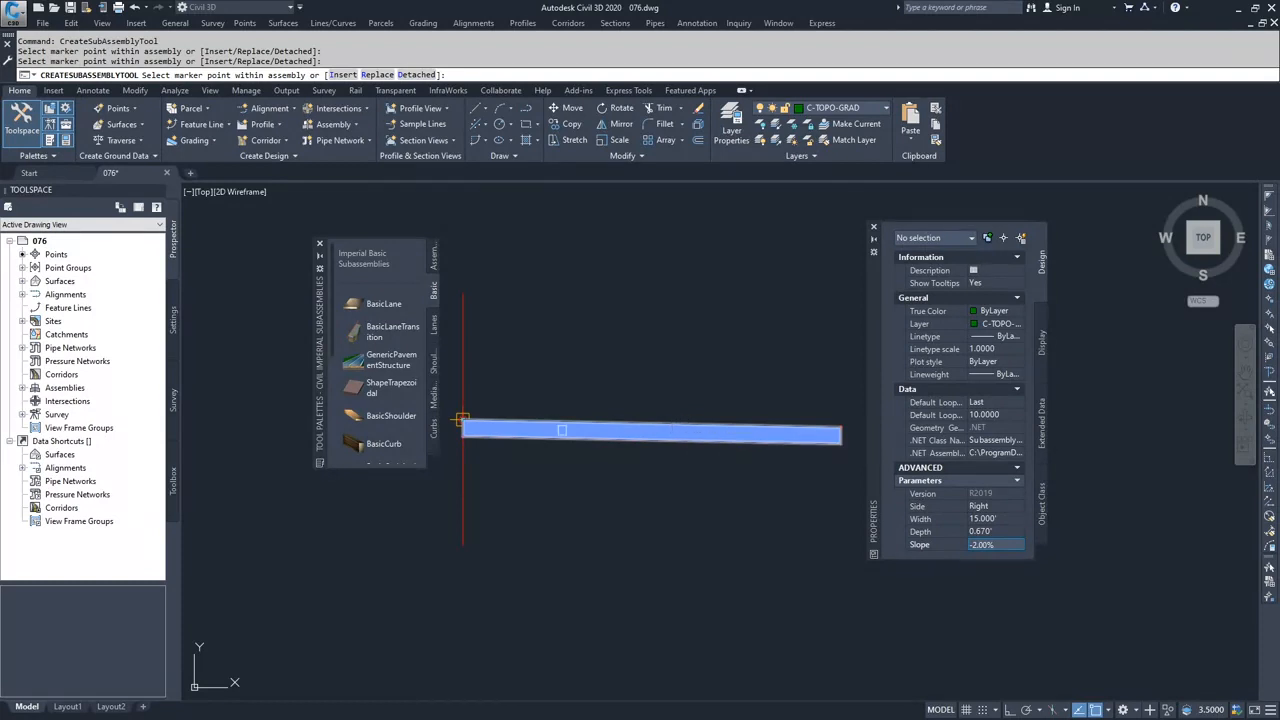
pyautogui.scroll(6, 651, 428)
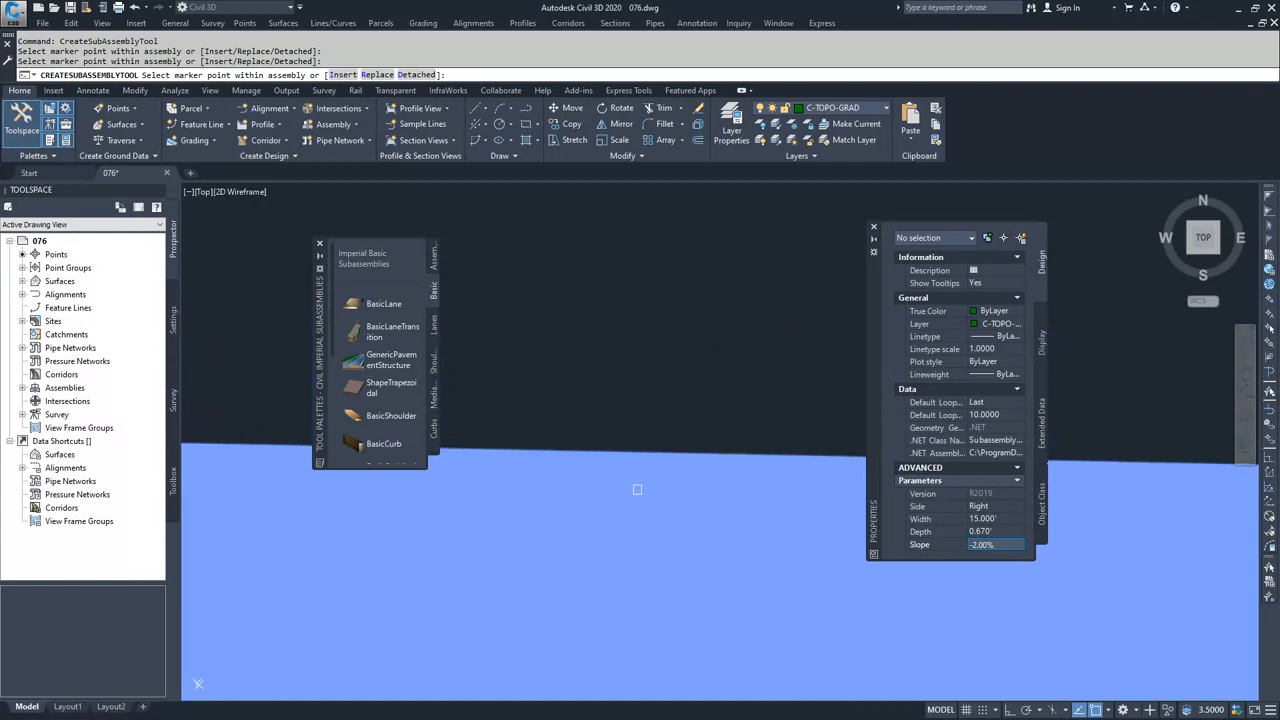
pyautogui.moveTo(642, 535)
pyautogui.mouseDown(button='middle')
pyautogui.moveTo(615, 318)
pyautogui.moveTo(617, 345)
pyautogui.mouseUp(button='middle')
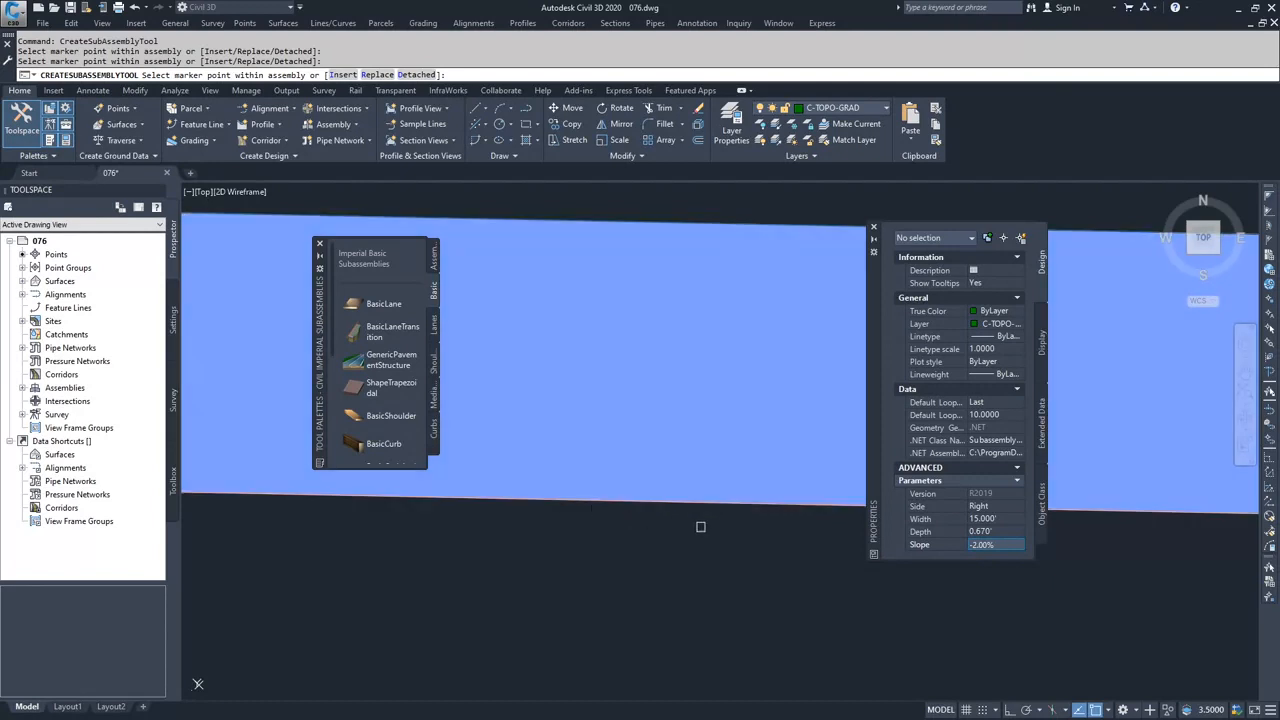
pyautogui.scroll(-3, 605, 392)
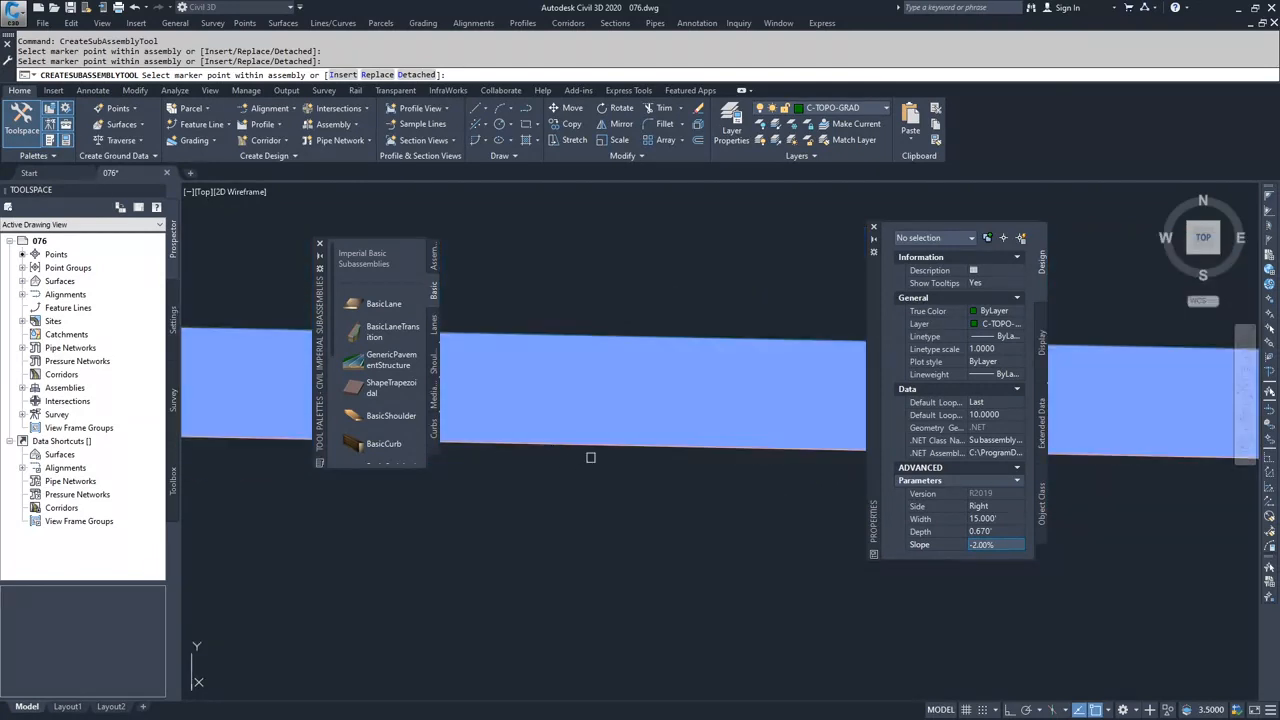
pyautogui.scroll(-3, 566, 400)
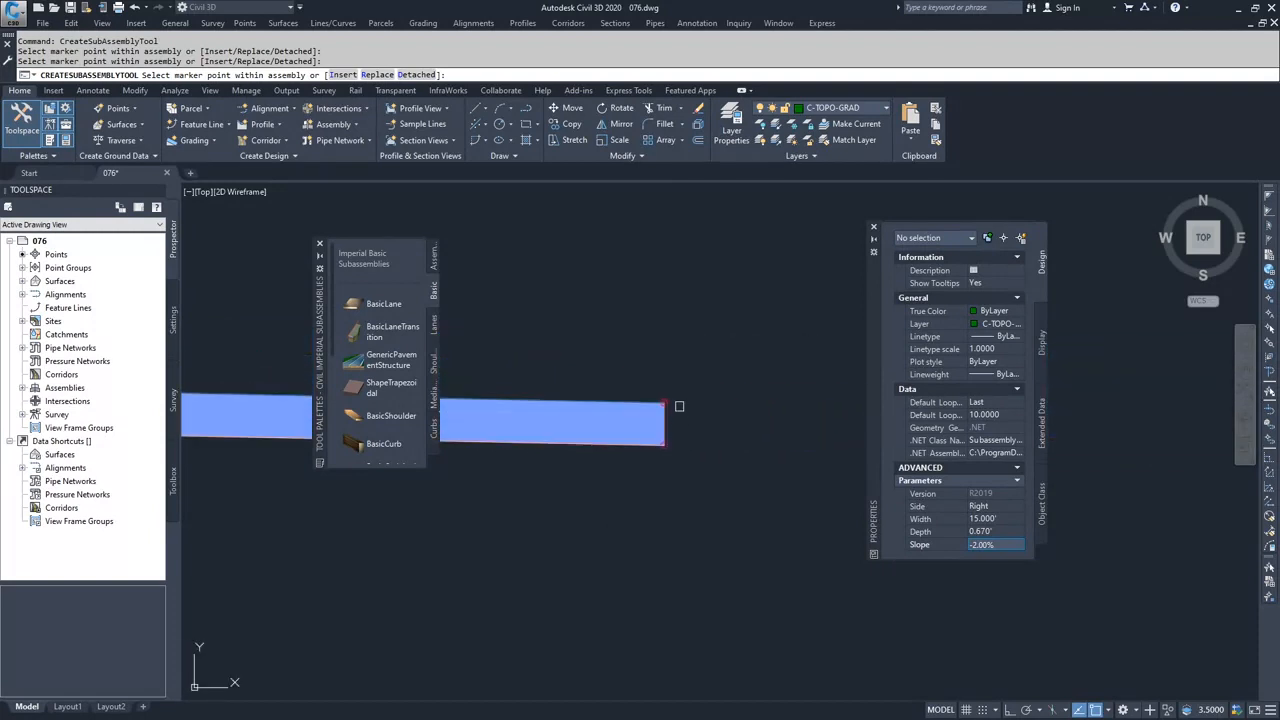
pyautogui.scroll(4, 663, 400)
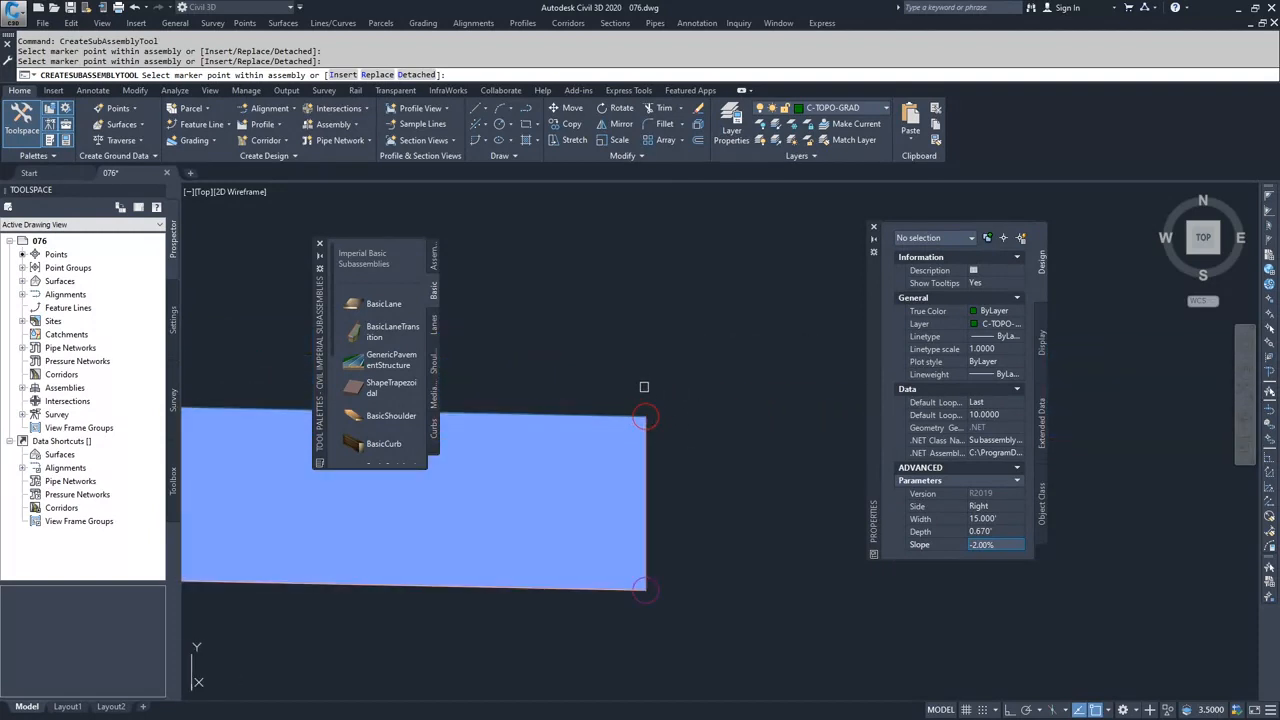
pyautogui.scroll(-5, 640, 400)
pyautogui.scroll(-2, 571, 412)
pyautogui.moveTo(508, 452); pyautogui.dragTo(659, 471, button='middle')
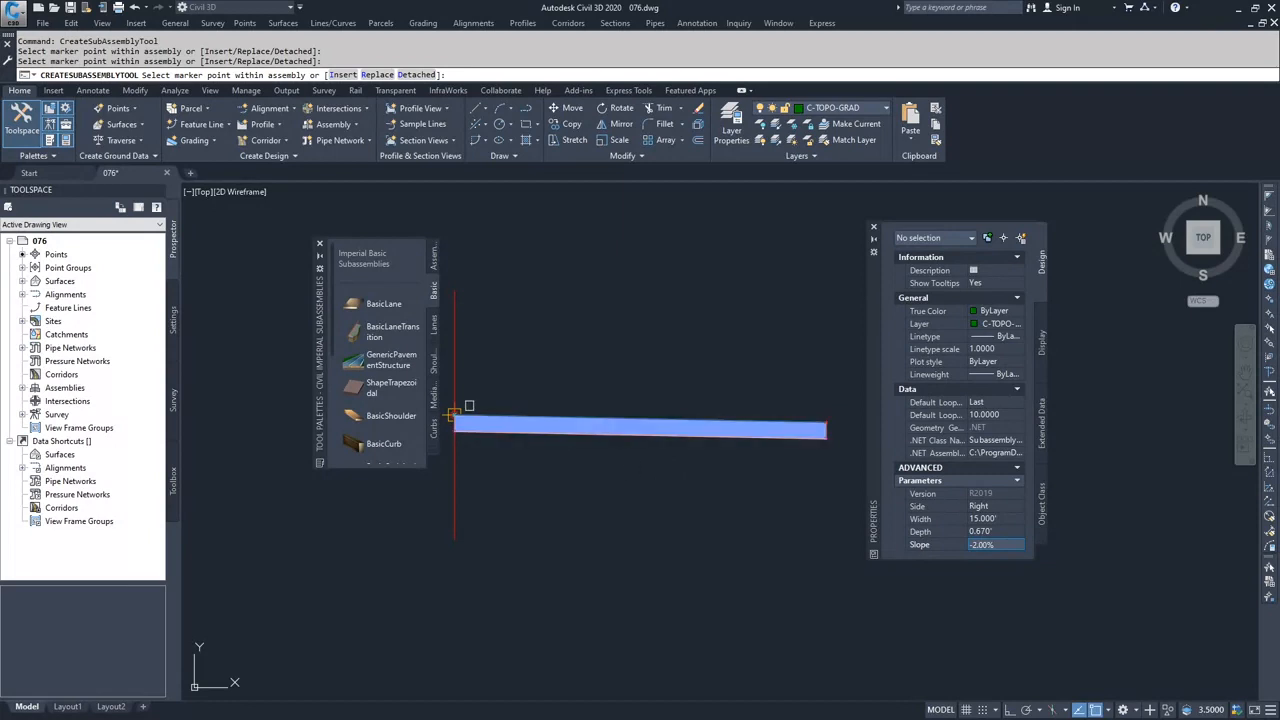
# - Attach a right-side BasicCurbAndGutter subassembly by its gutter edge to the upper marker point at the lane's outer end
pyautogui.scroll(-3, 368, 418)
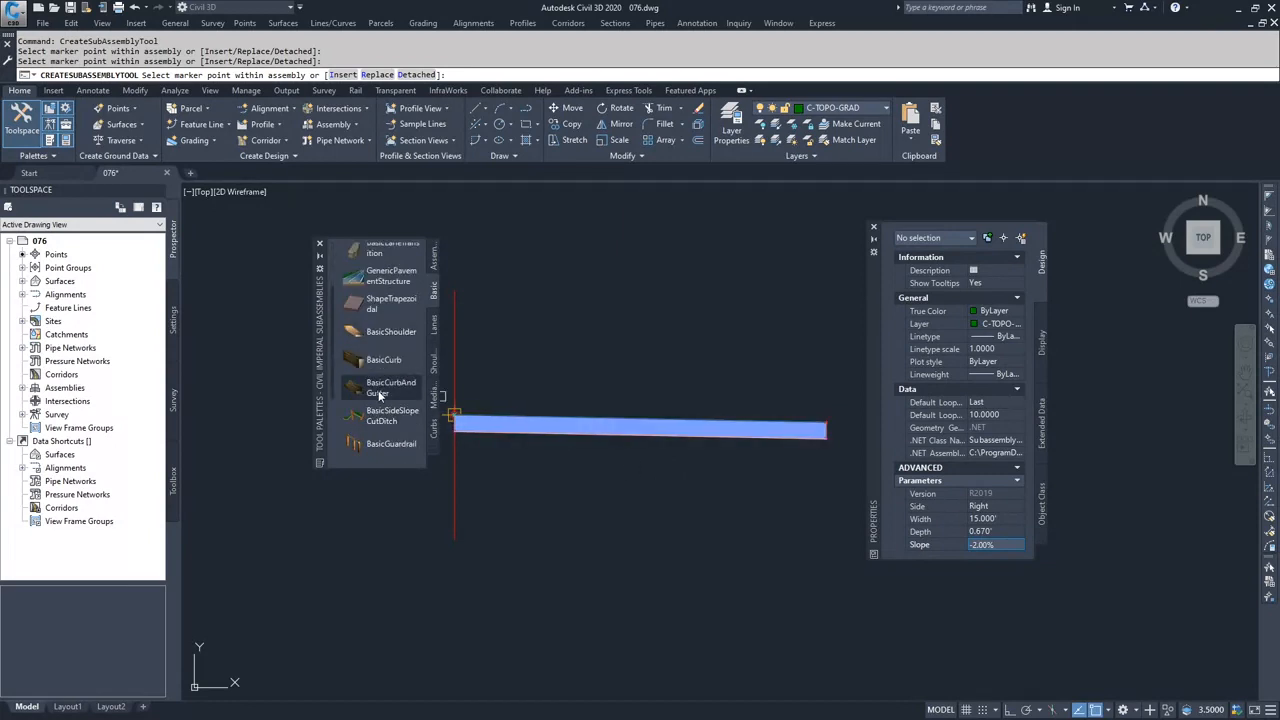
pyautogui.click(380, 389)
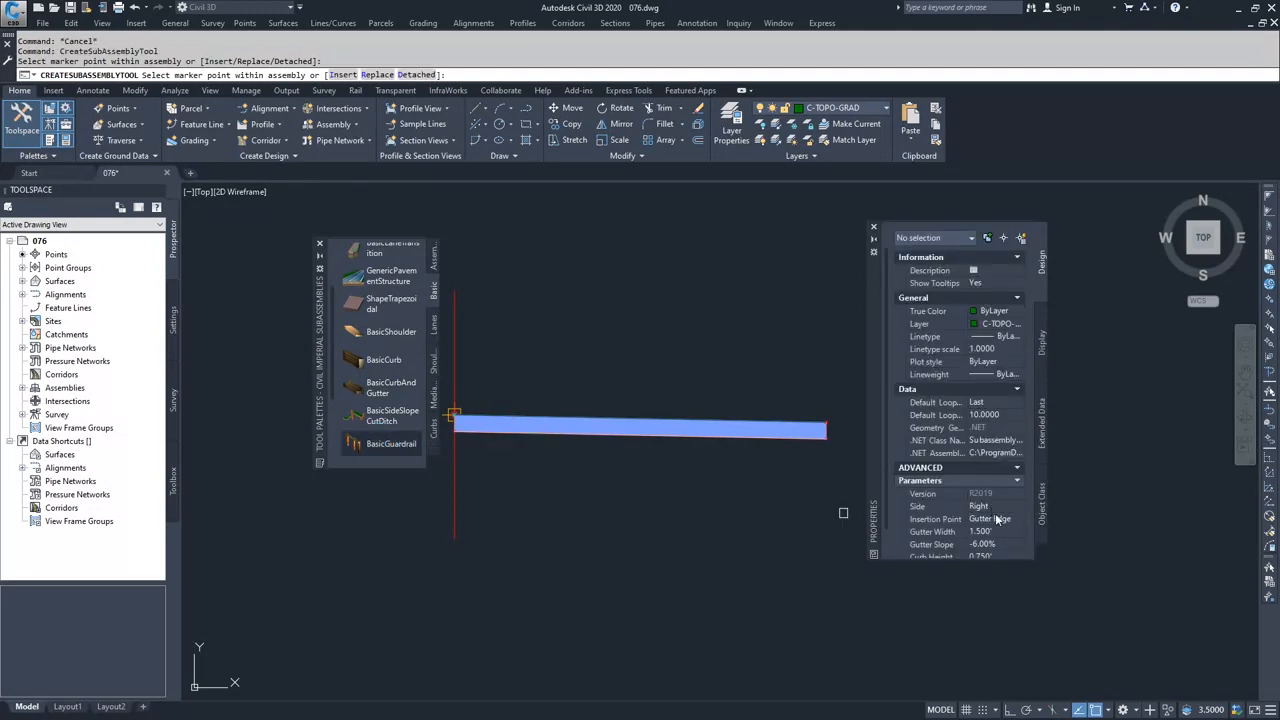
pyautogui.scroll(-1, 996, 518)
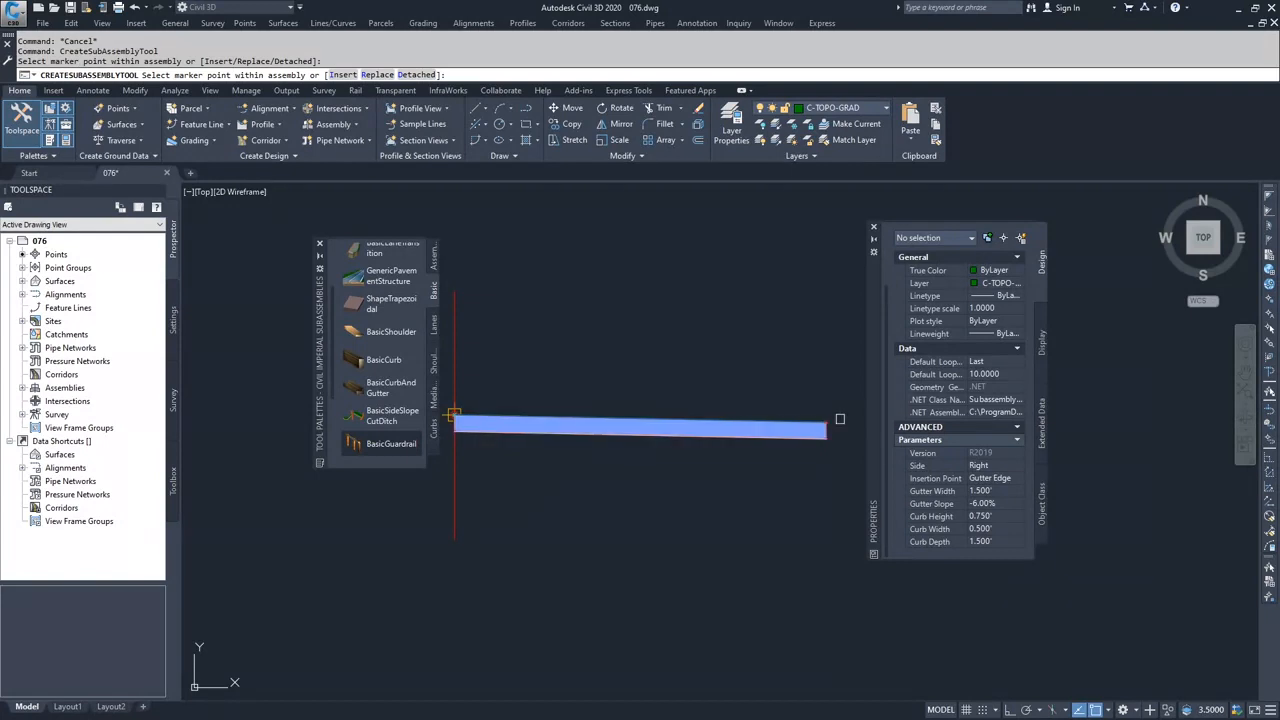
pyautogui.scroll(5, 840, 419)
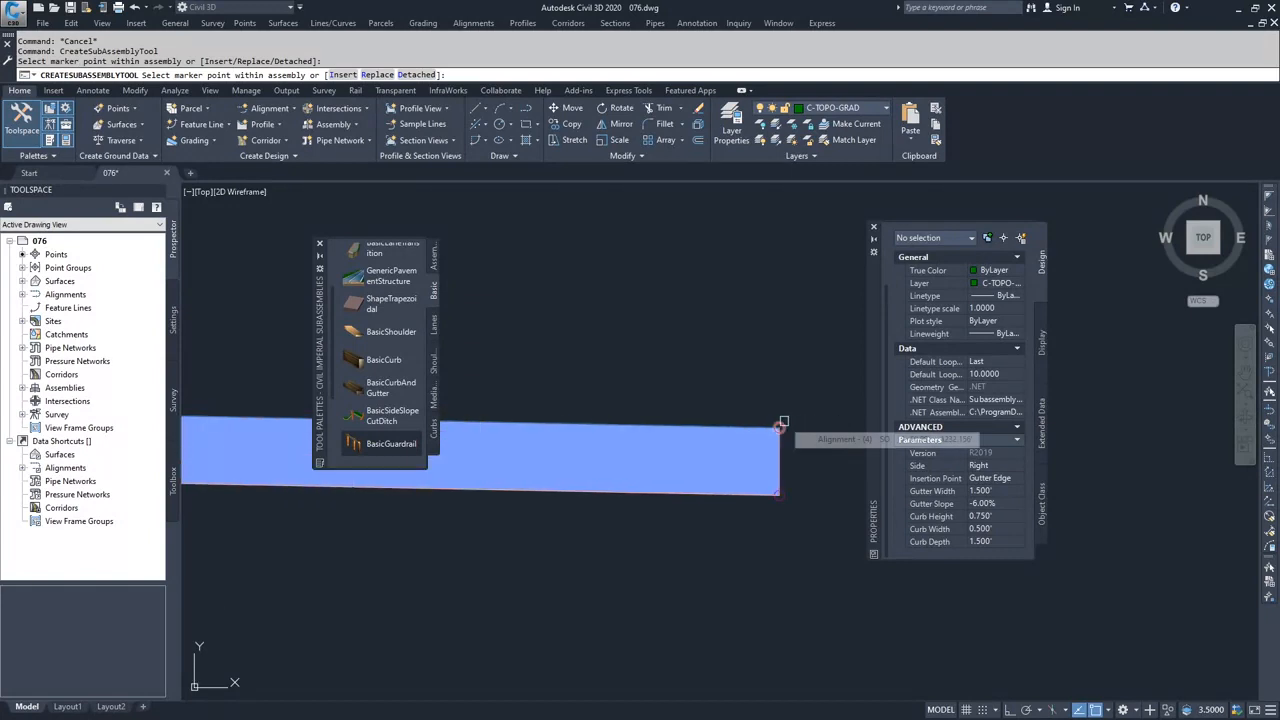
pyautogui.click(781, 424)
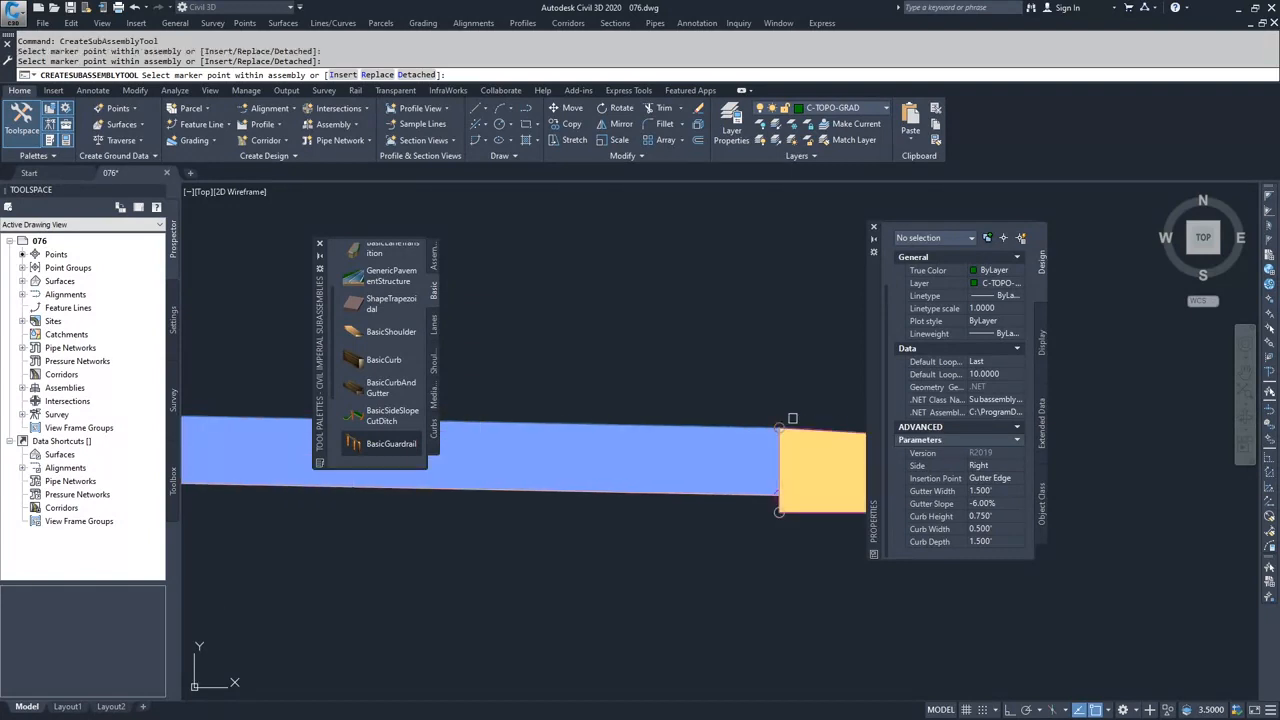
# - Attach a right-side BasicSidewalk subassembly with an 8' width to the upper marker point at the curb's outer edge
pyautogui.scroll(-2, 799, 414)
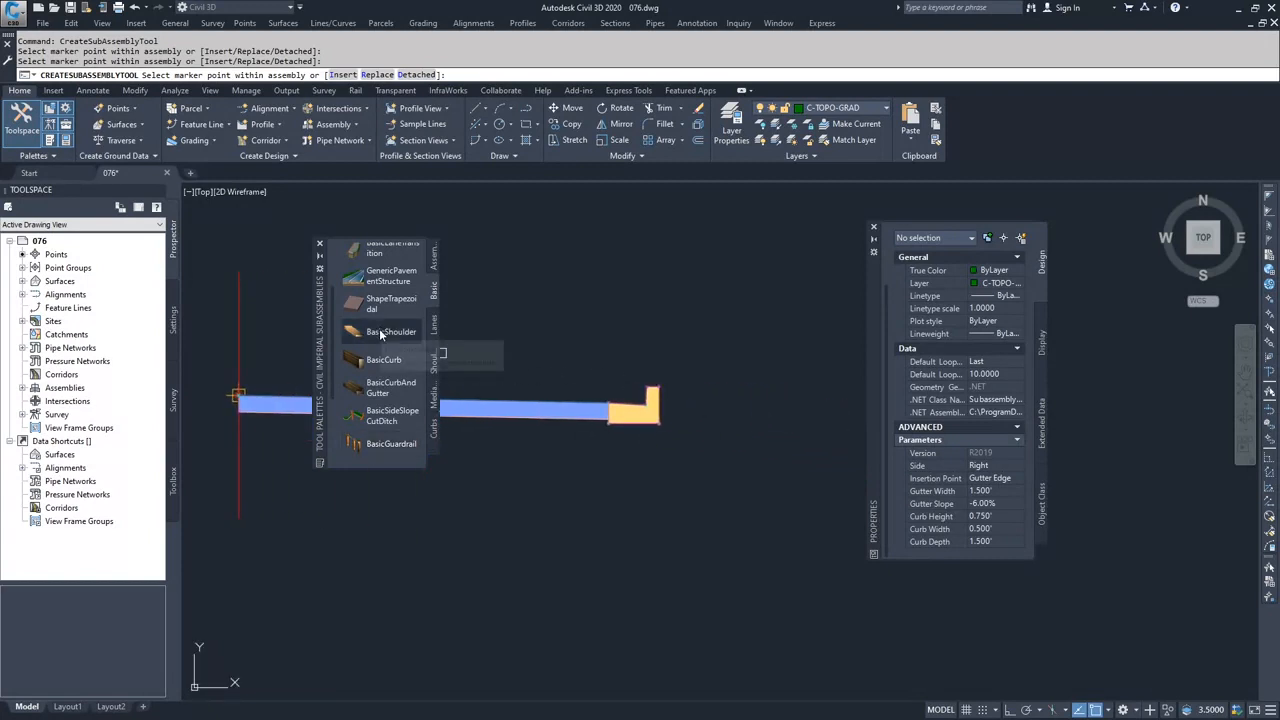
pyautogui.scroll(-3, 378, 358)
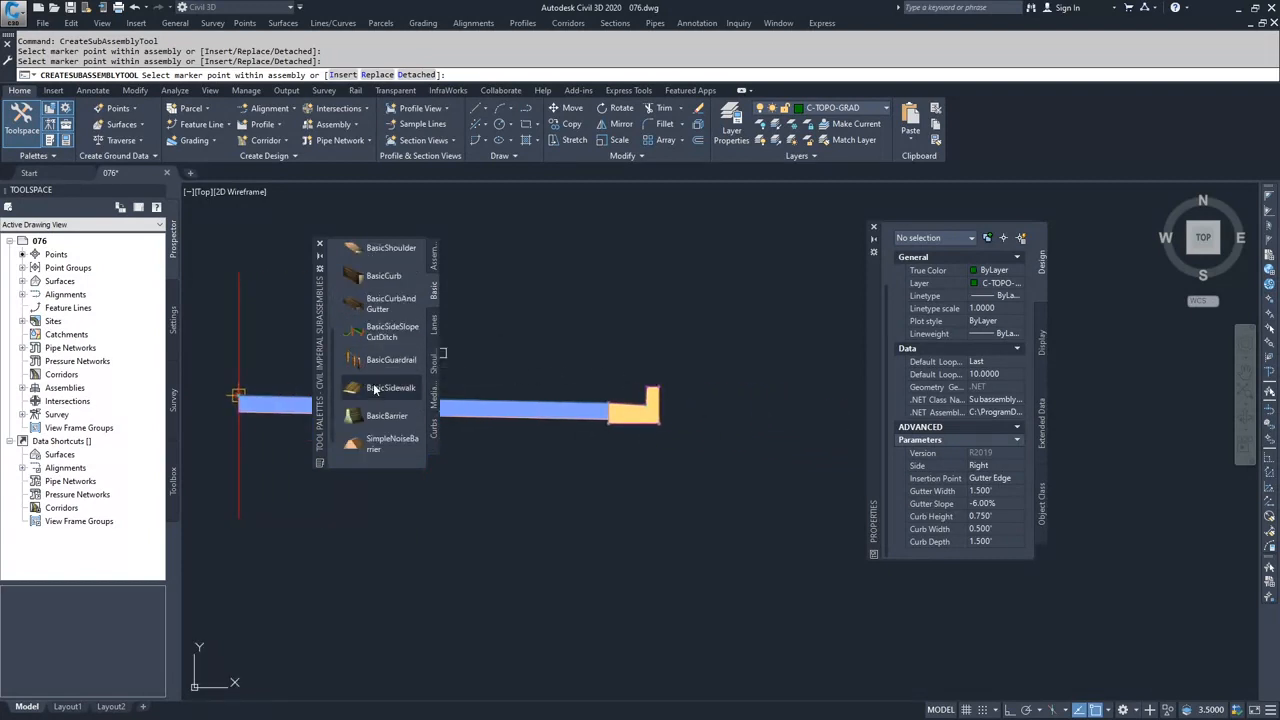
pyautogui.click(375, 390)
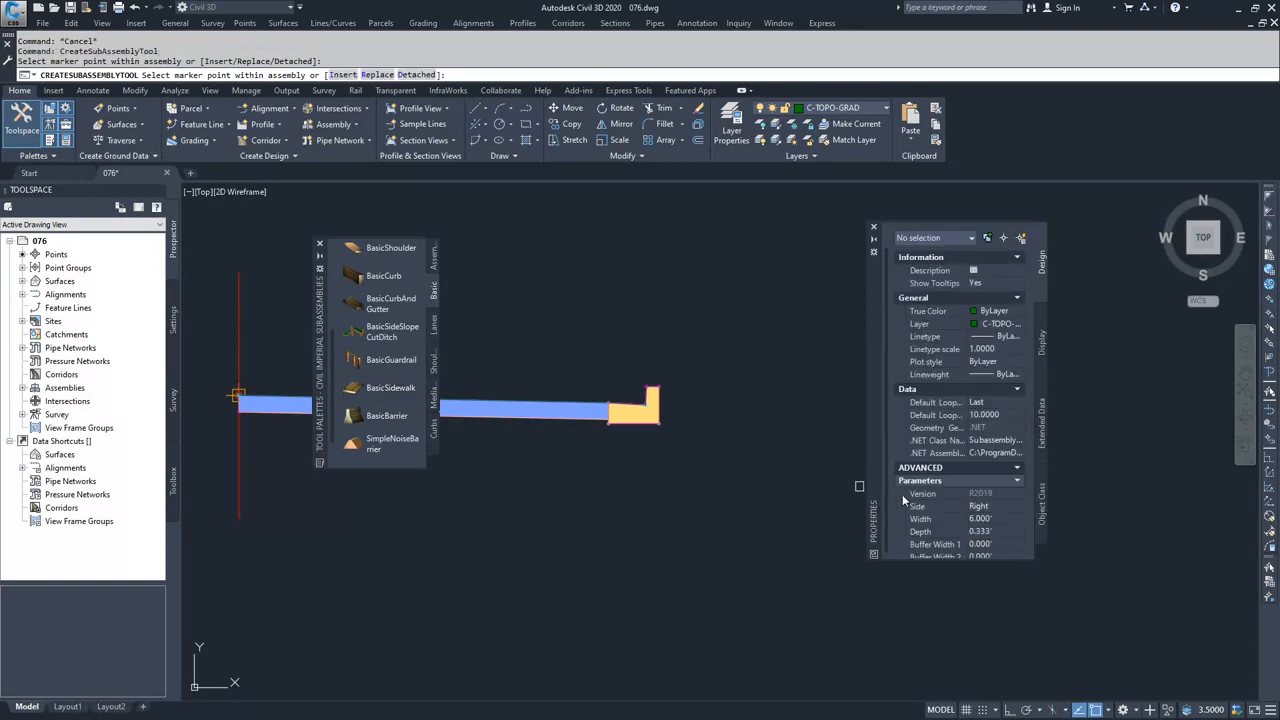
pyautogui.scroll(-1, 970, 508)
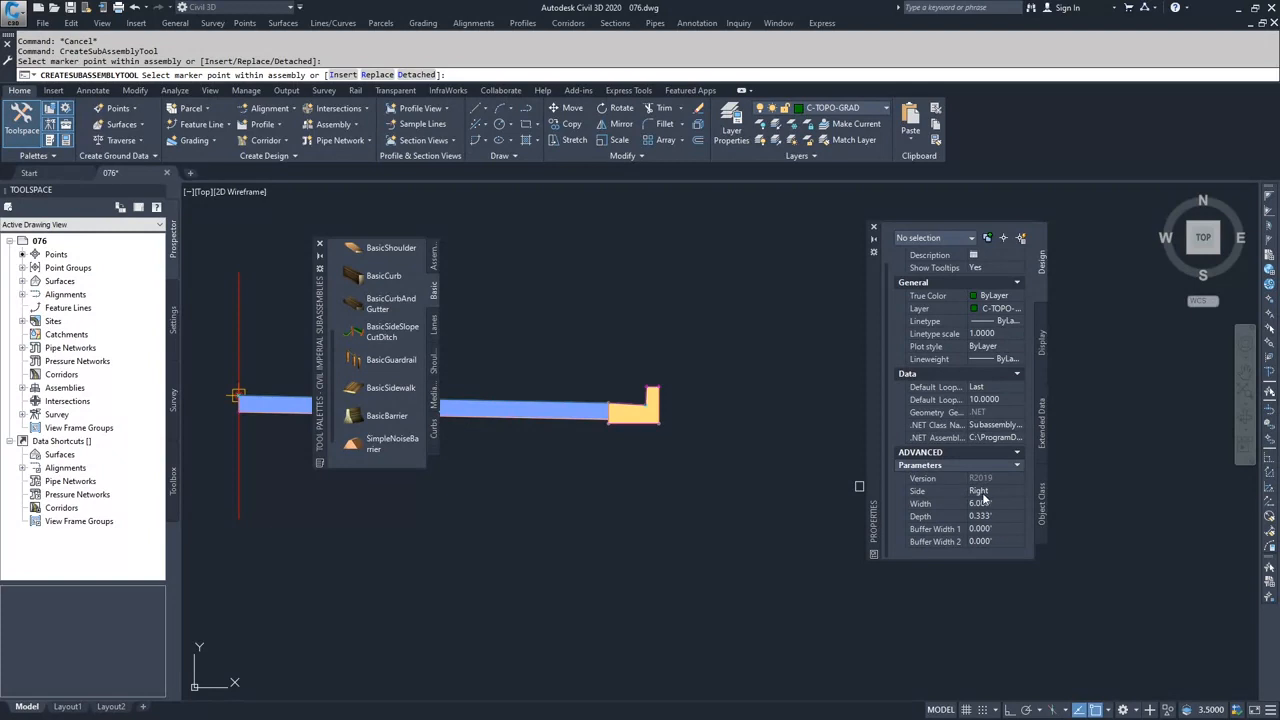
pyautogui.click(986, 506)
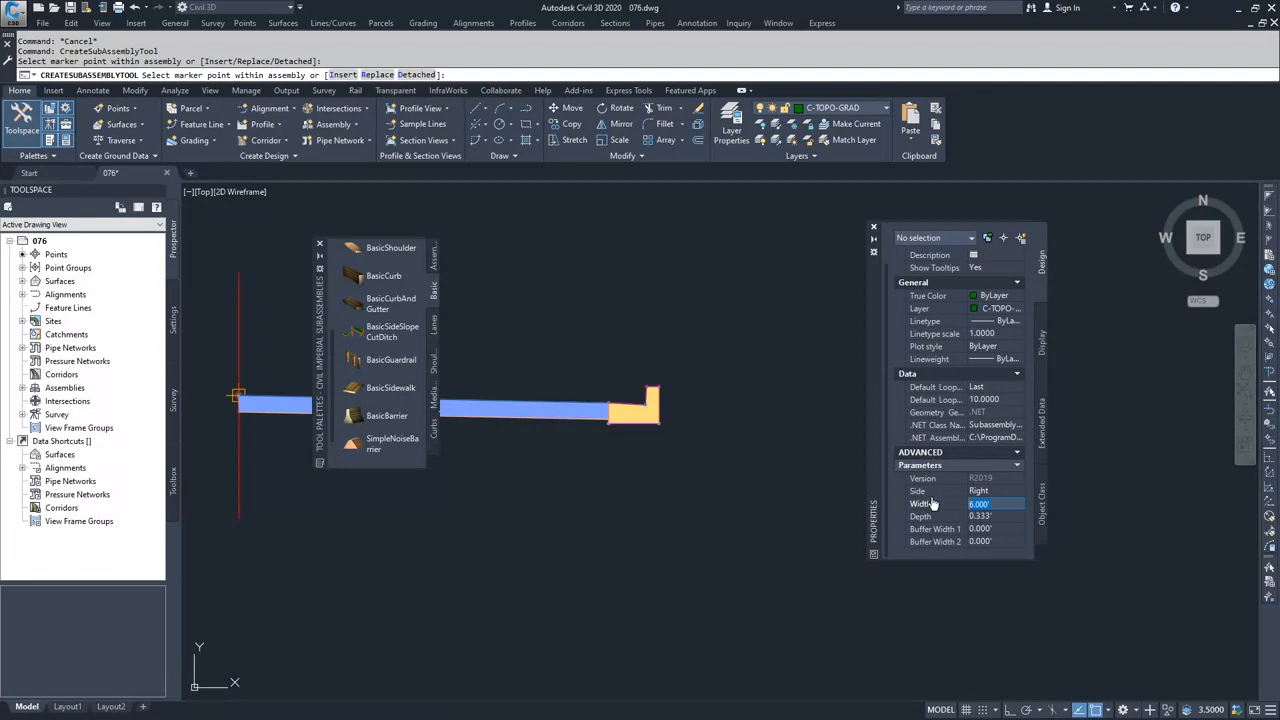
pyautogui.write('8')
pyautogui.click(944, 512)
pyautogui.scroll(5, 662, 386)
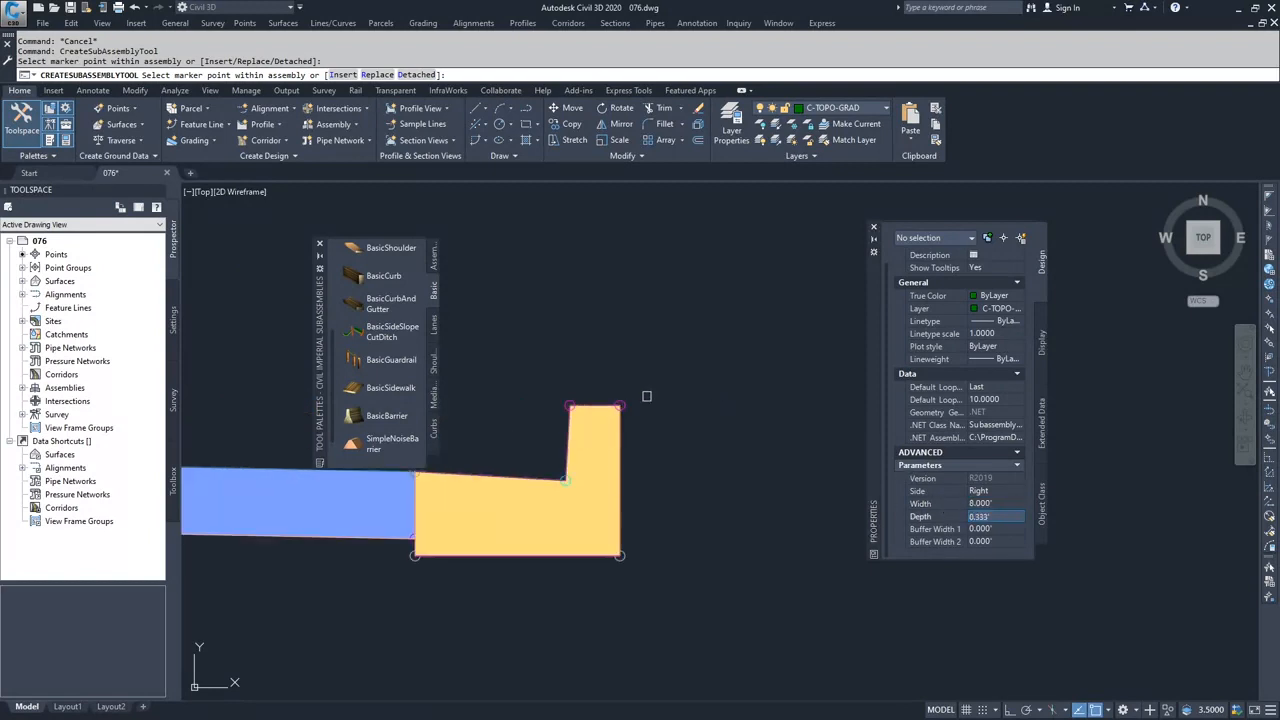
pyautogui.click(625, 401)
pyautogui.scroll(-6, 699, 471)
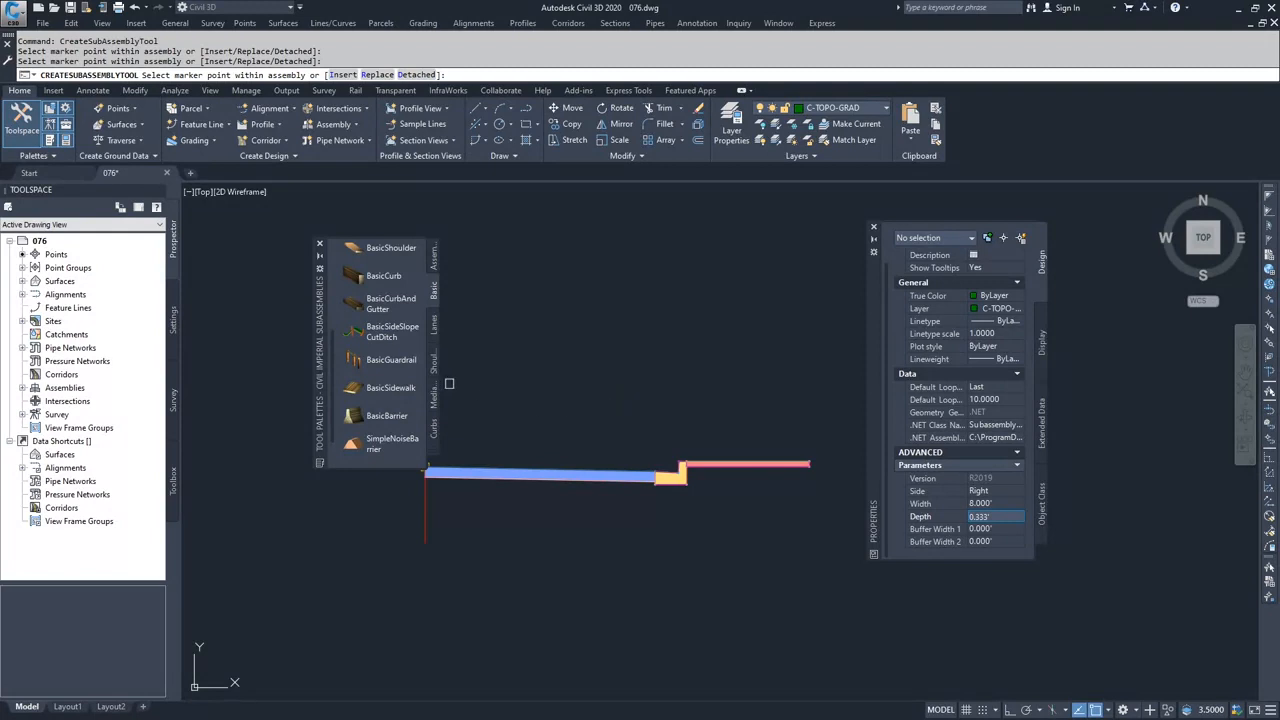
# - Start a right-side BasicSideSlopeCutDitch subassembly and set its foreslope, bottom and backslope widths to 0'
pyautogui.scroll(-2, 363, 369)
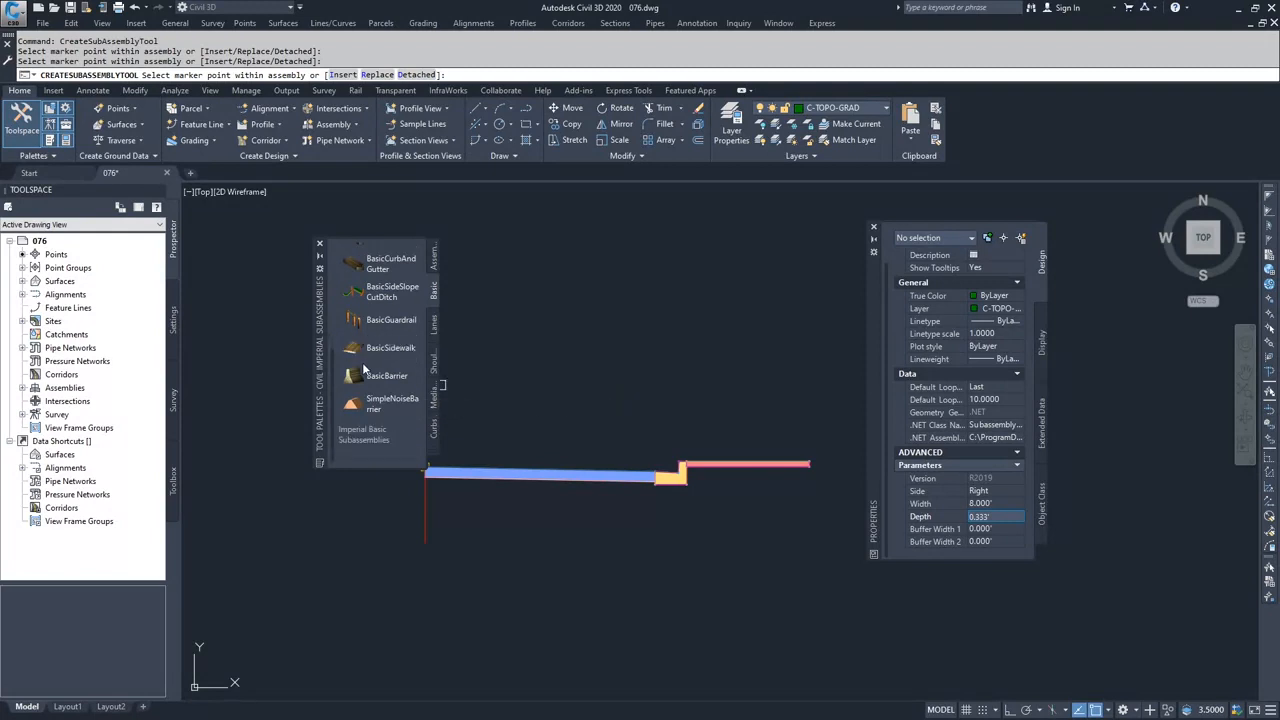
pyautogui.click(388, 294)
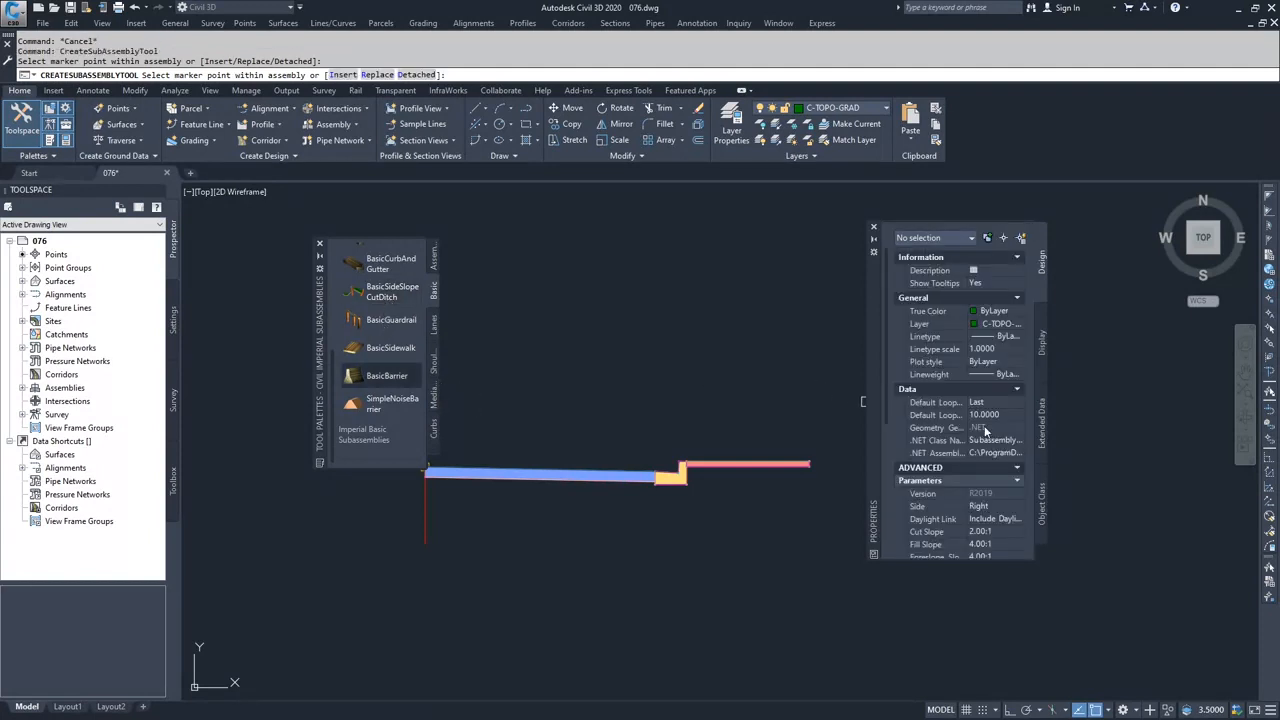
pyautogui.scroll(-4, 941, 502)
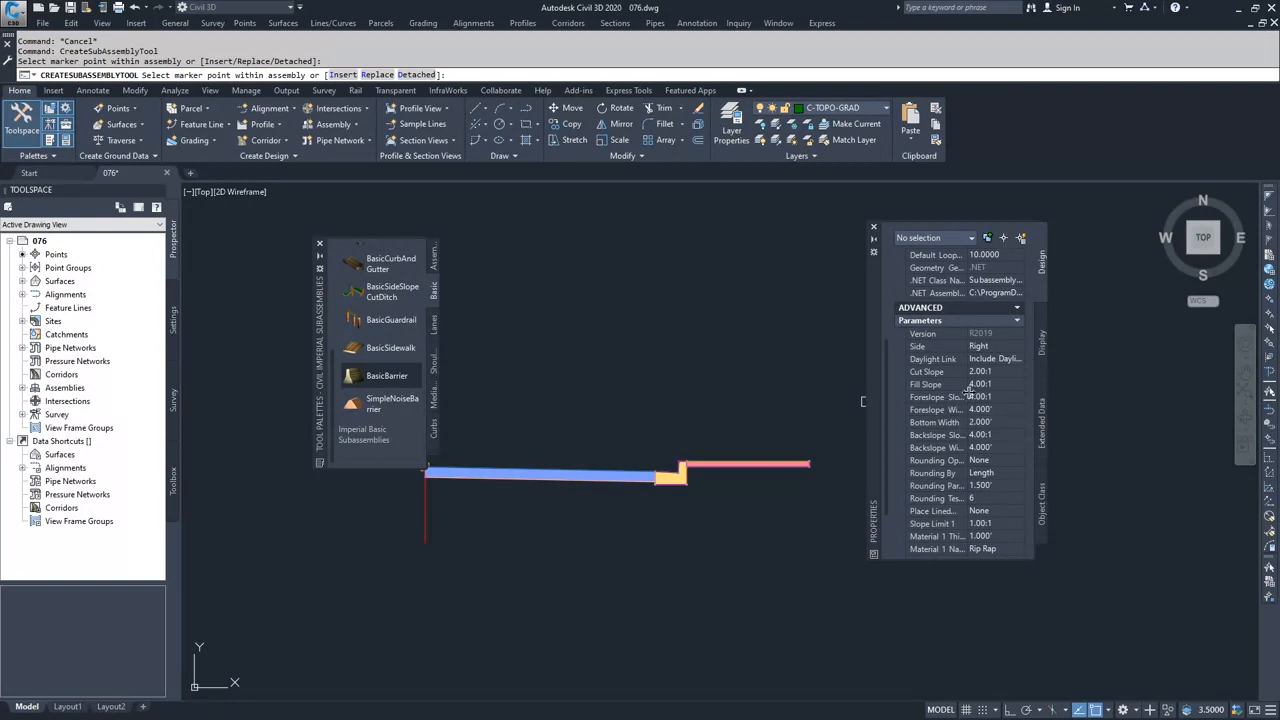
pyautogui.moveTo(968, 390); pyautogui.dragTo(985, 390)
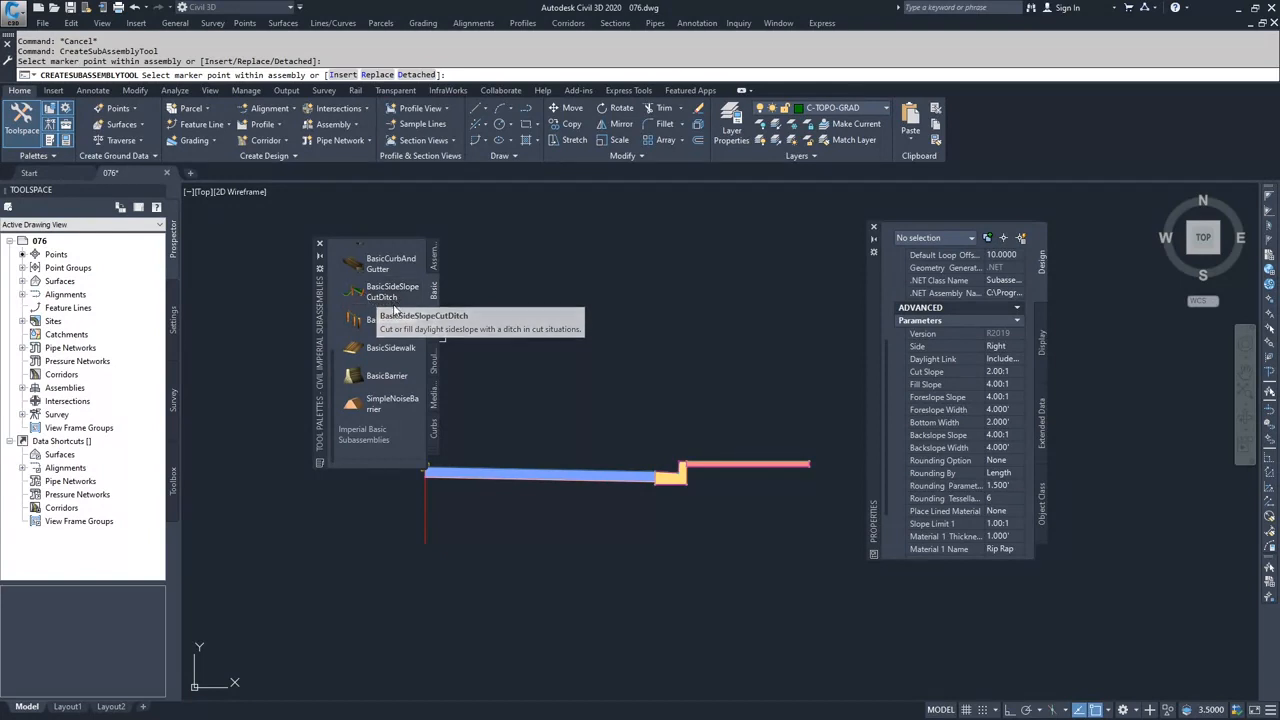
pyautogui.click(1005, 411)
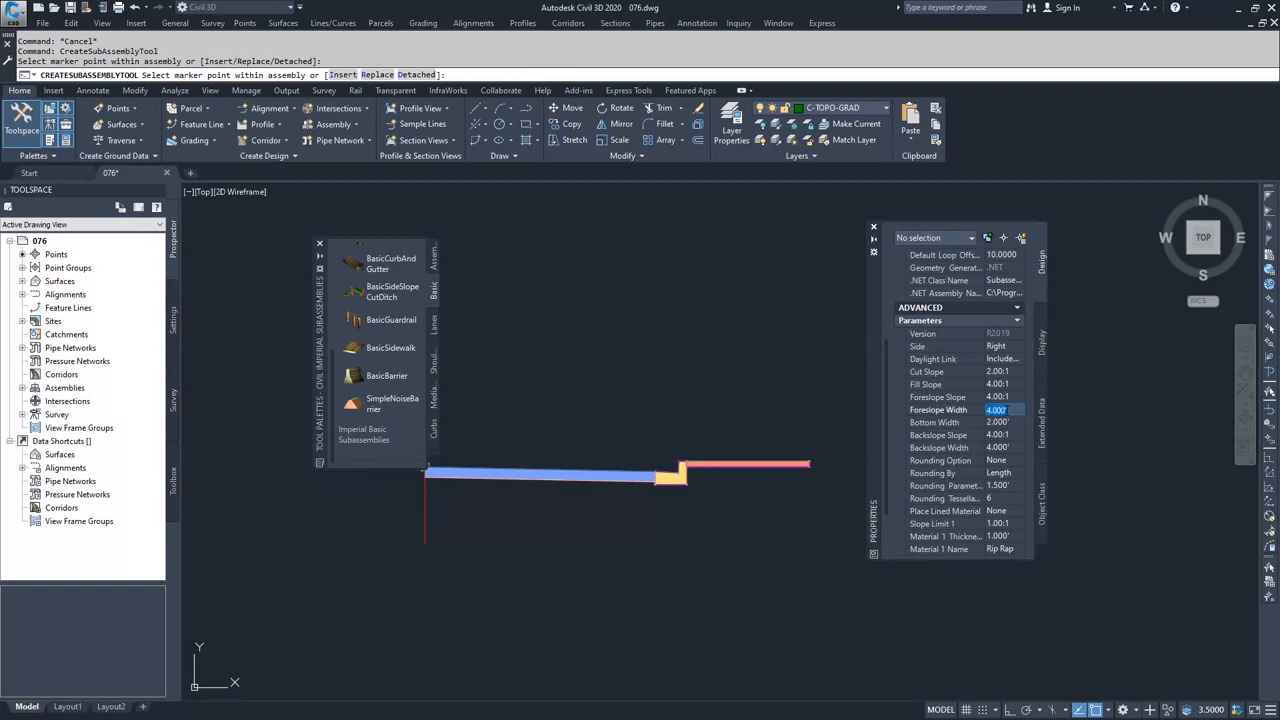
pyautogui.write('0')
pyautogui.click(1010, 423)
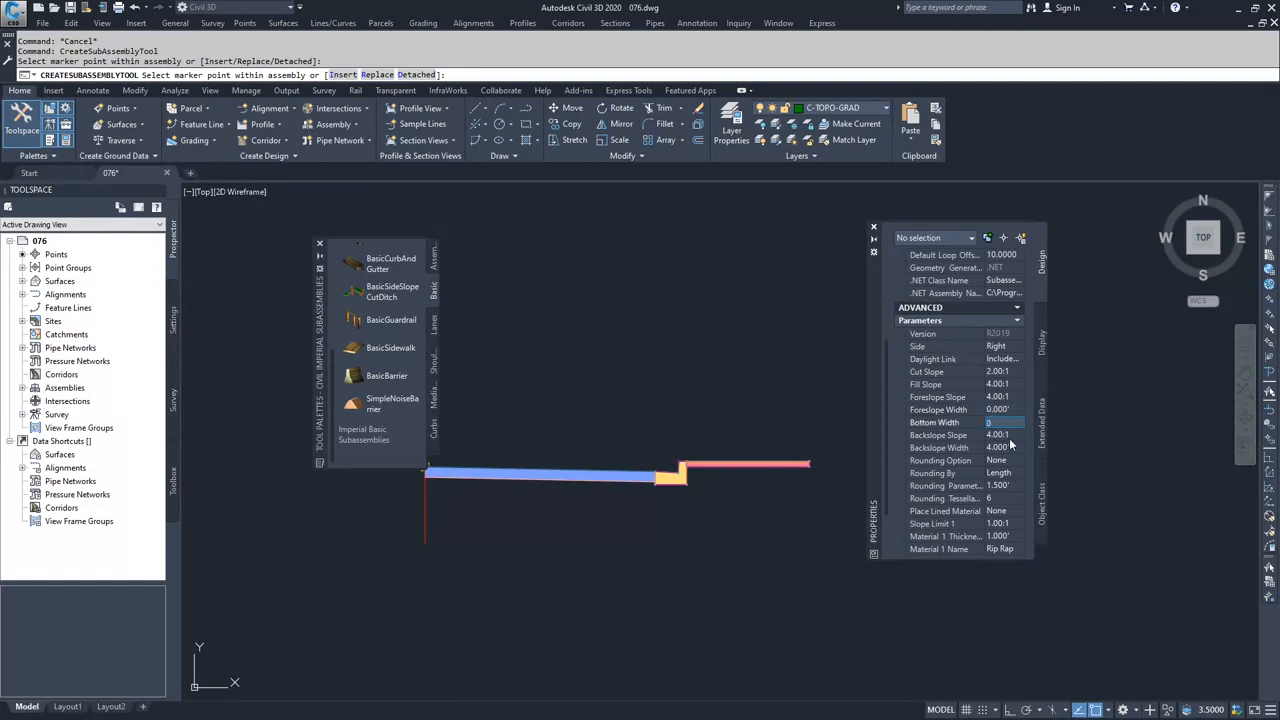
pyautogui.write('0')
pyautogui.click(1005, 448)
pyautogui.write('0')
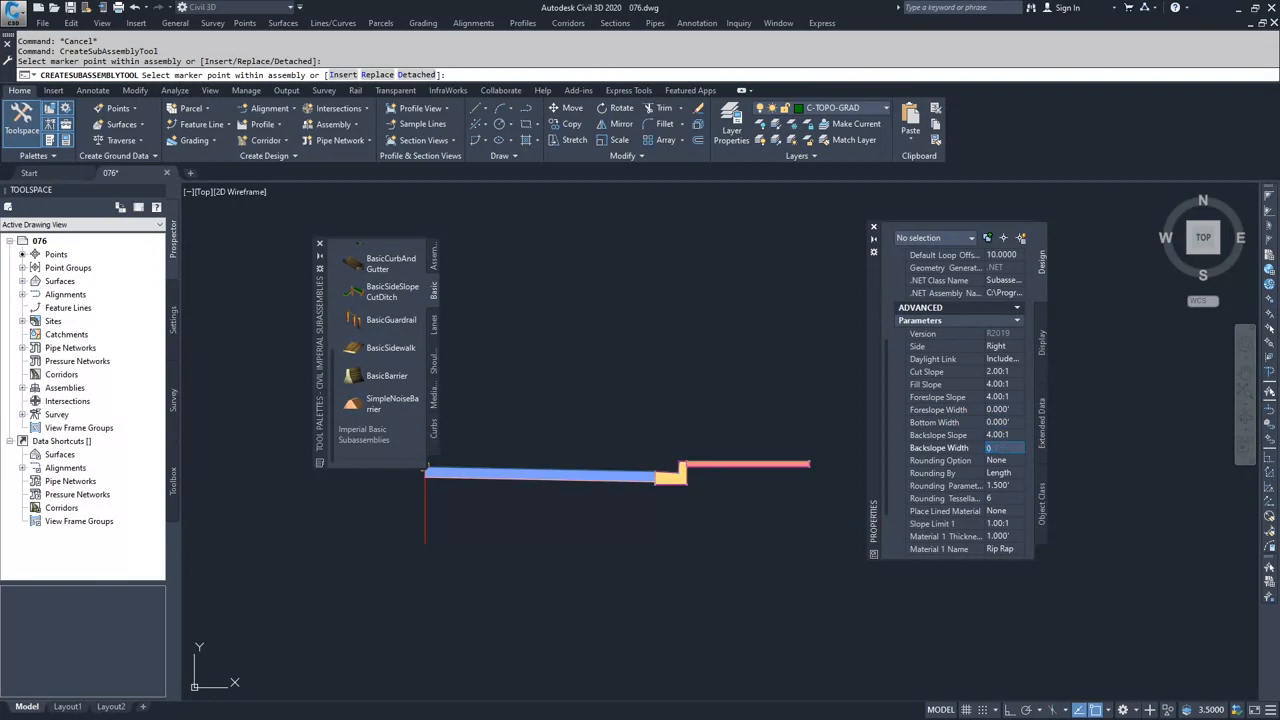
pyautogui.click(1000, 423)
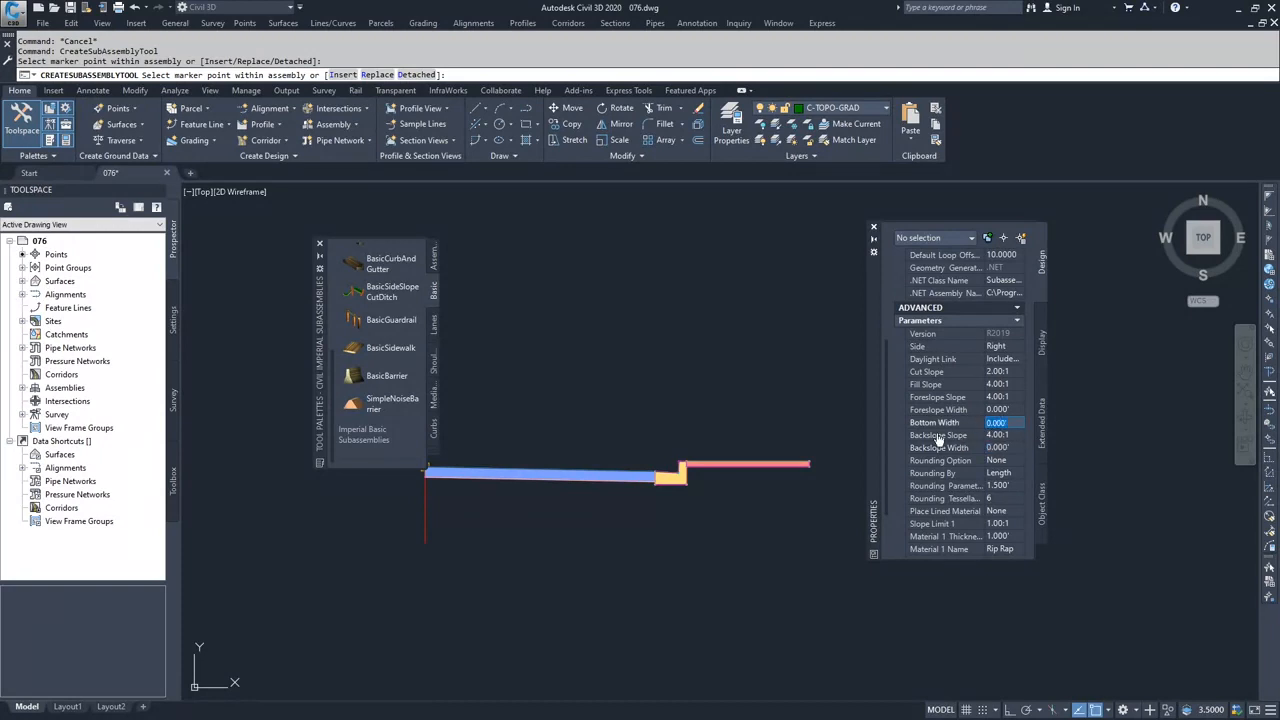
# - Attach the side slope subassembly to the upper marker point at the sidewalk's outer end and finish placing subassemblies
pyautogui.scroll(2, 812, 455)
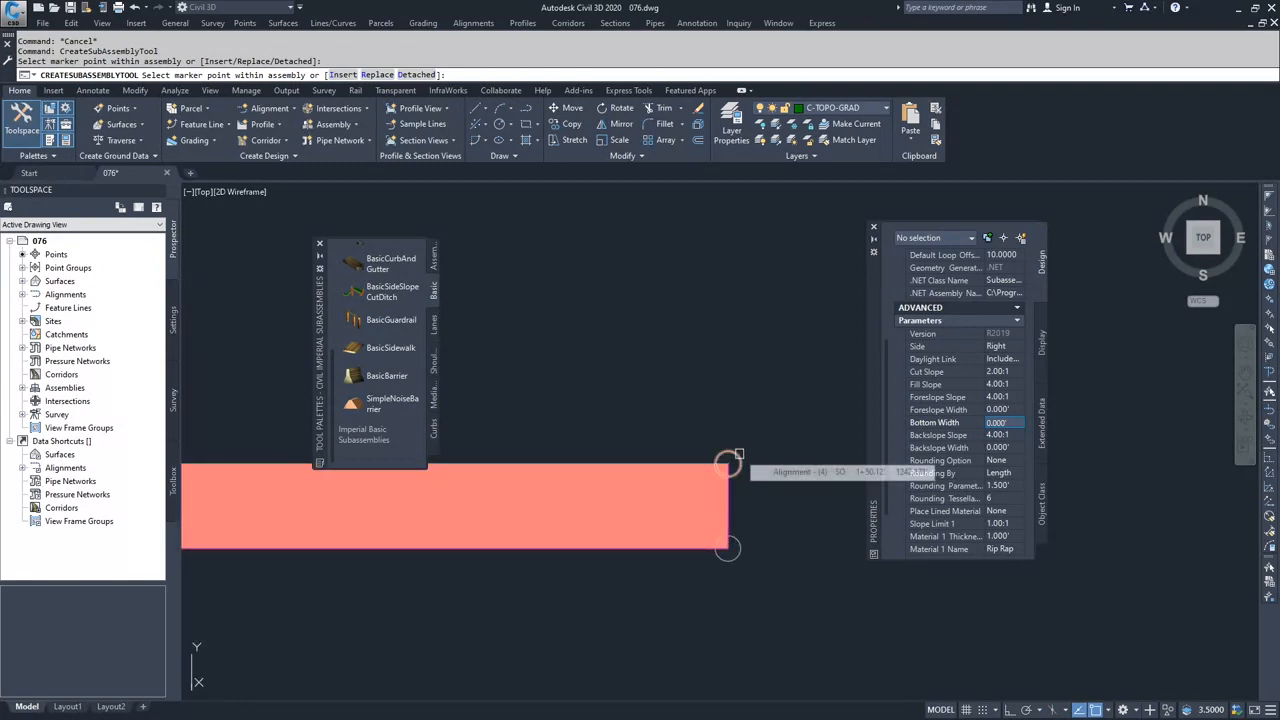
pyautogui.scroll(-2, 770, 466)
pyautogui.moveTo(798, 464); pyautogui.dragTo(655, 458, button='middle')
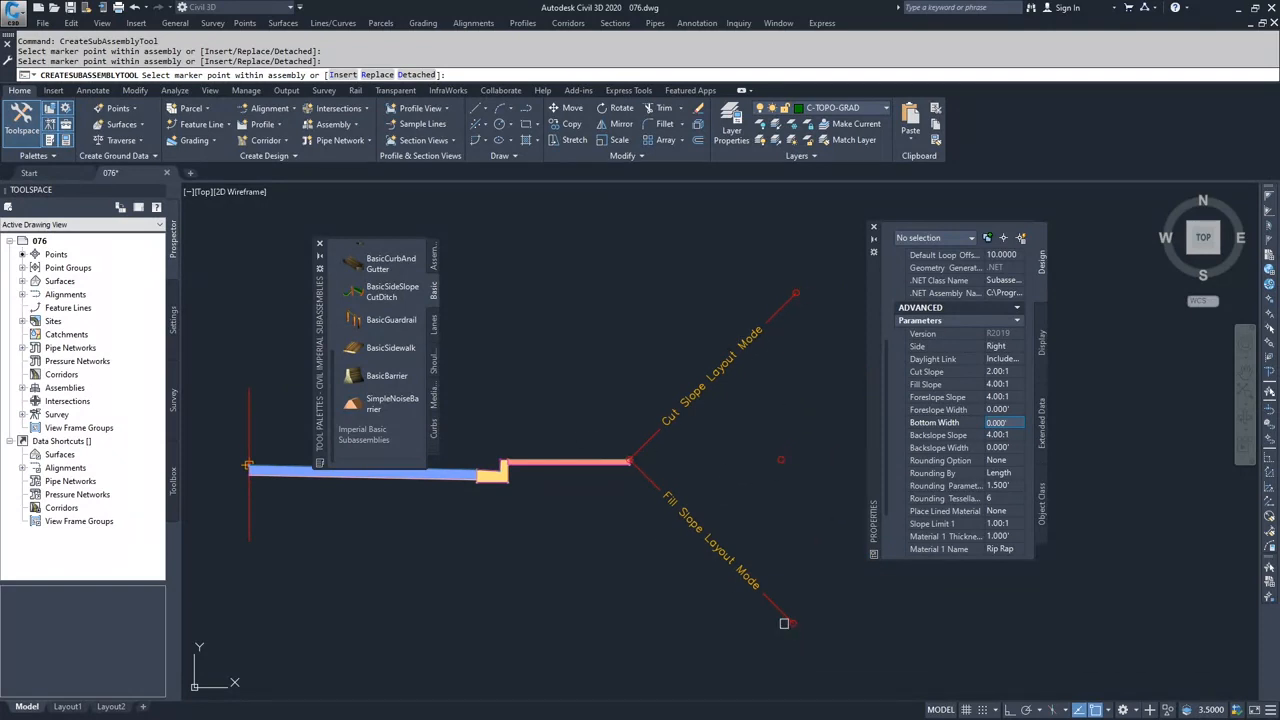
pyautogui.press('Escape')
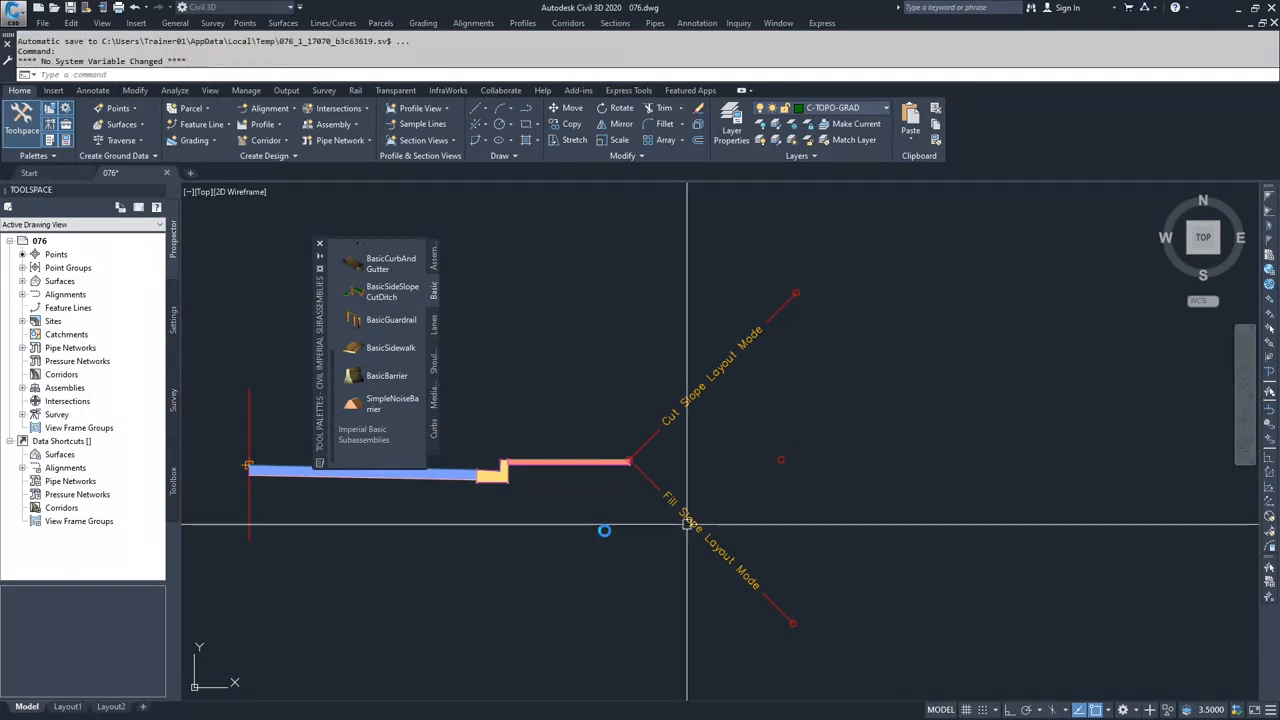
# - Mirror the lane, curb and gutter, sidewalk and side slope to the other side of the assembly baseline, and close the tool palettes
pyautogui.scroll(-3, 640, 544)
pyautogui.moveTo(634, 546); pyautogui.dragTo(827, 522, button='middle')
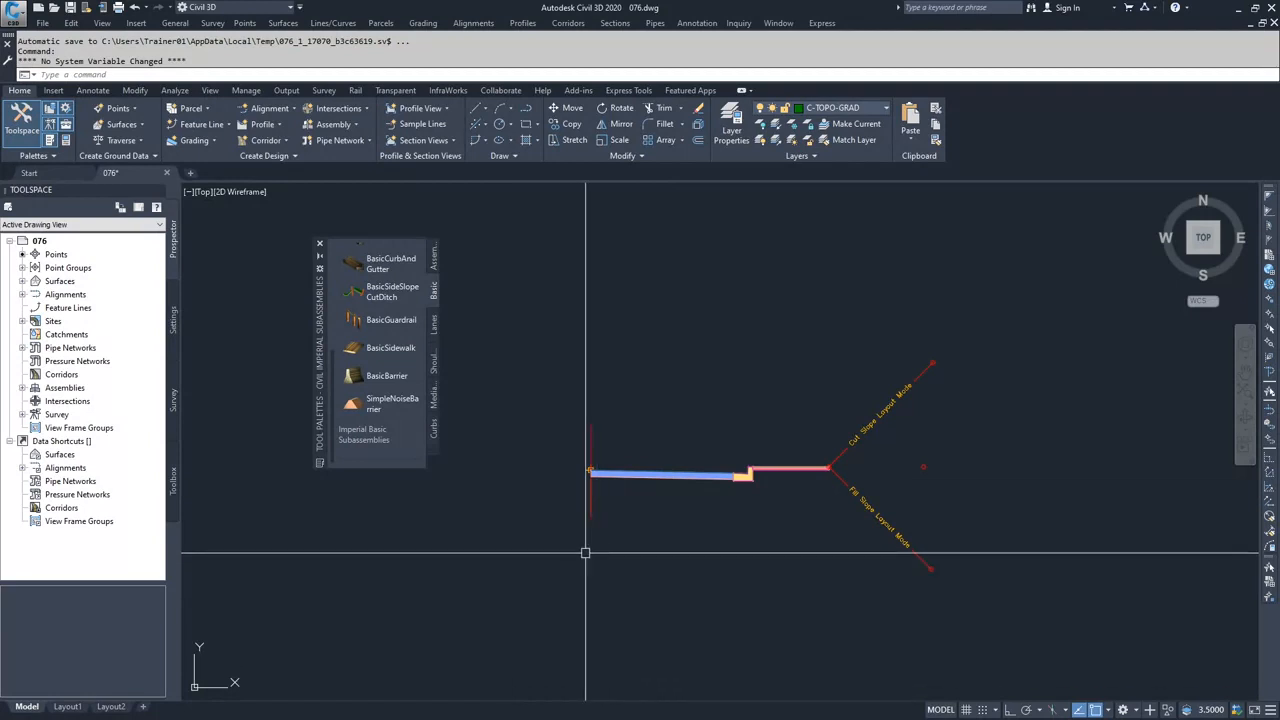
pyautogui.click(873, 368)
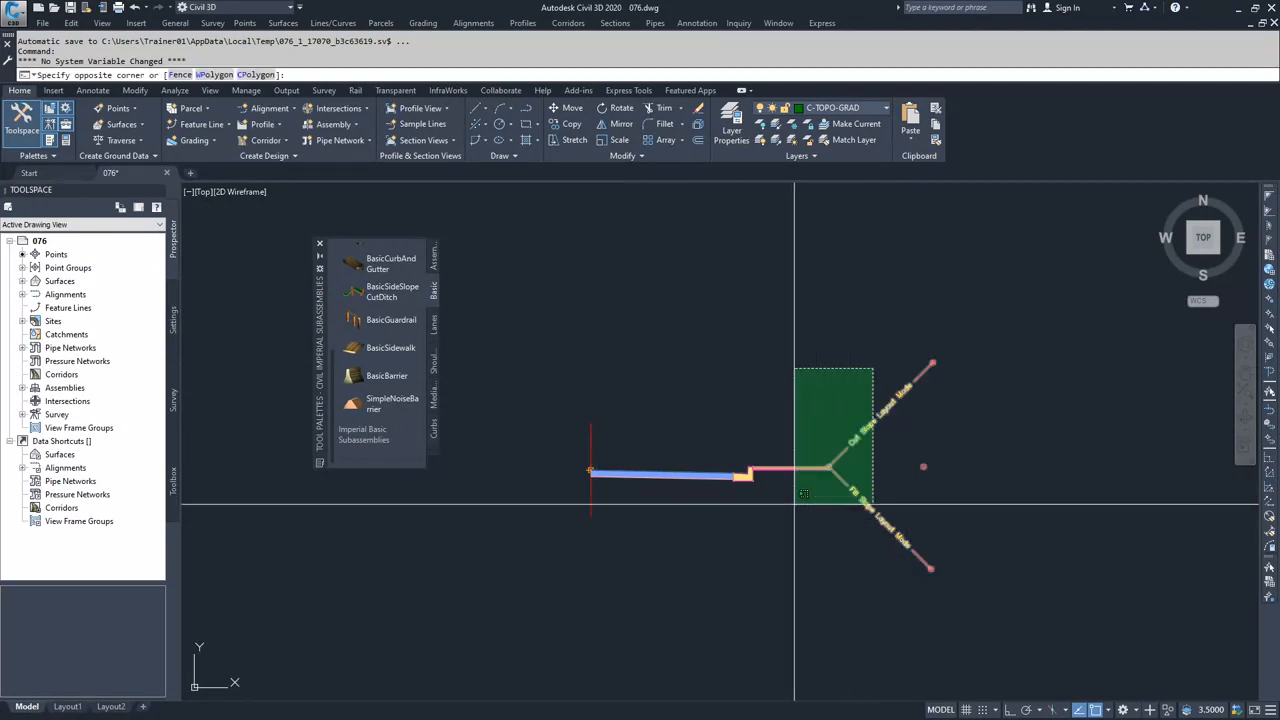
pyautogui.click(699, 550)
pyautogui.scroll(-2, 841, 412)
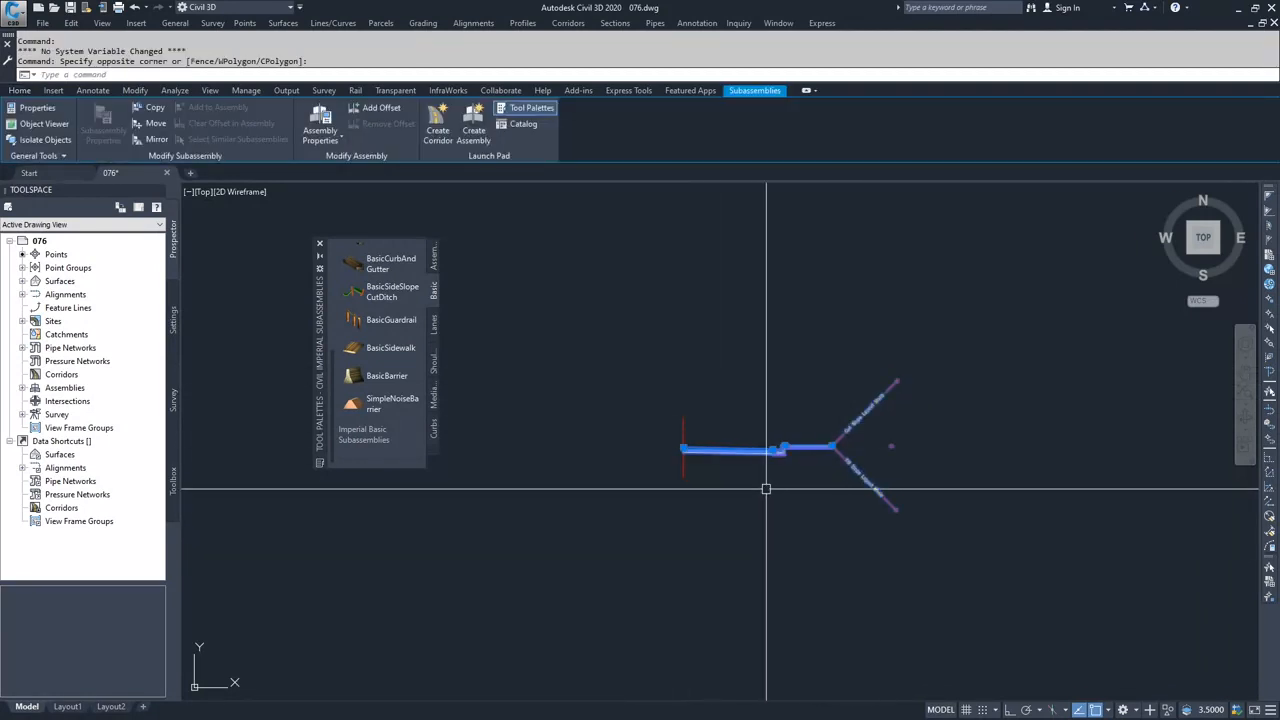
pyautogui.rightClick(716, 451)
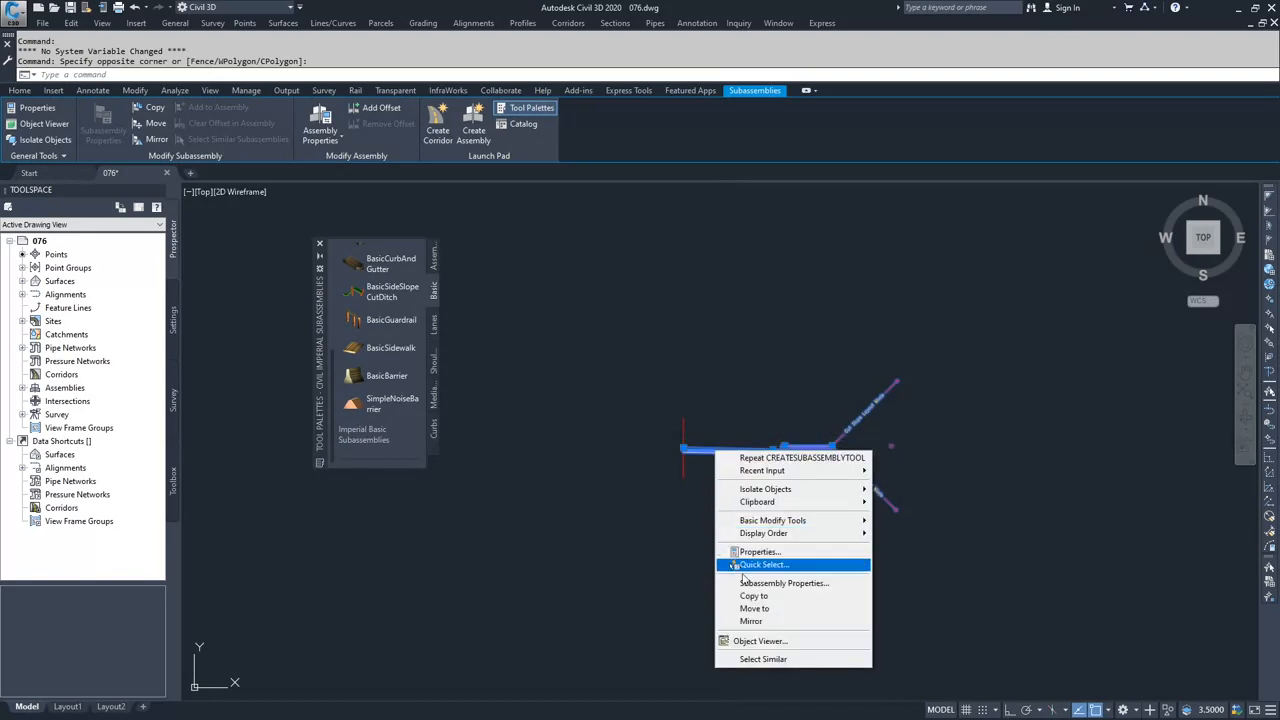
pyautogui.click(766, 622)
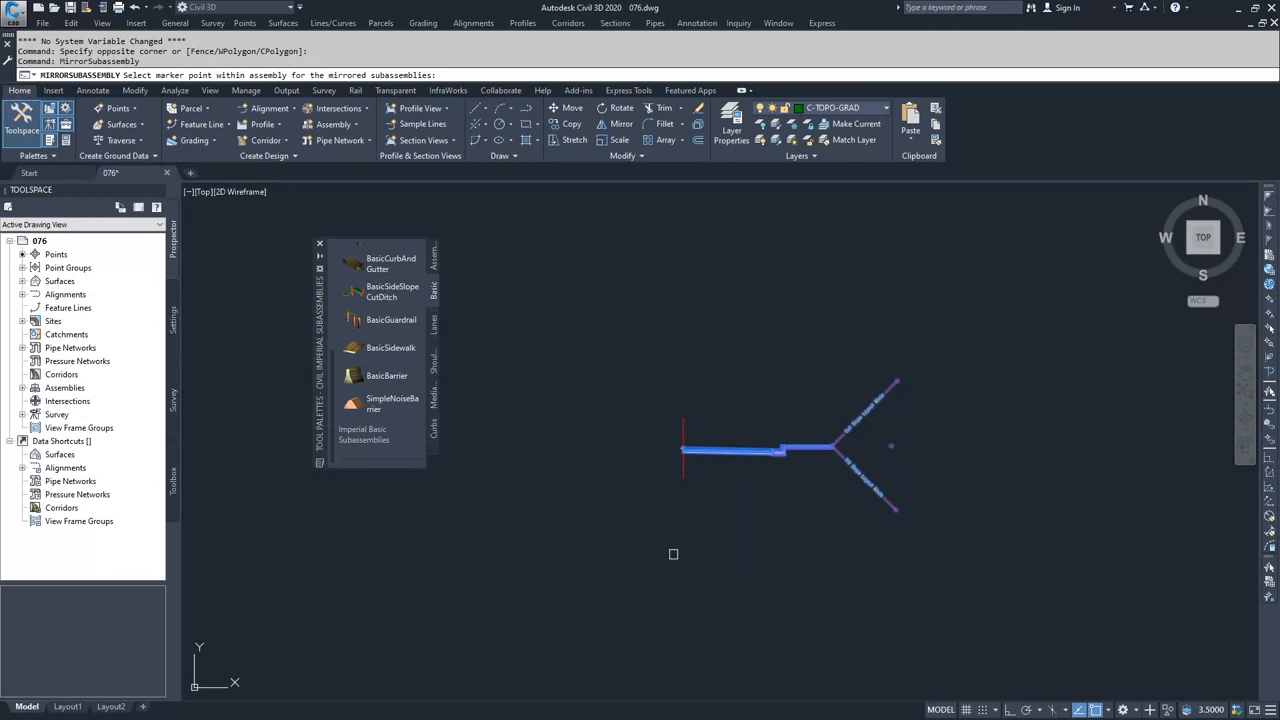
pyautogui.click(682, 426)
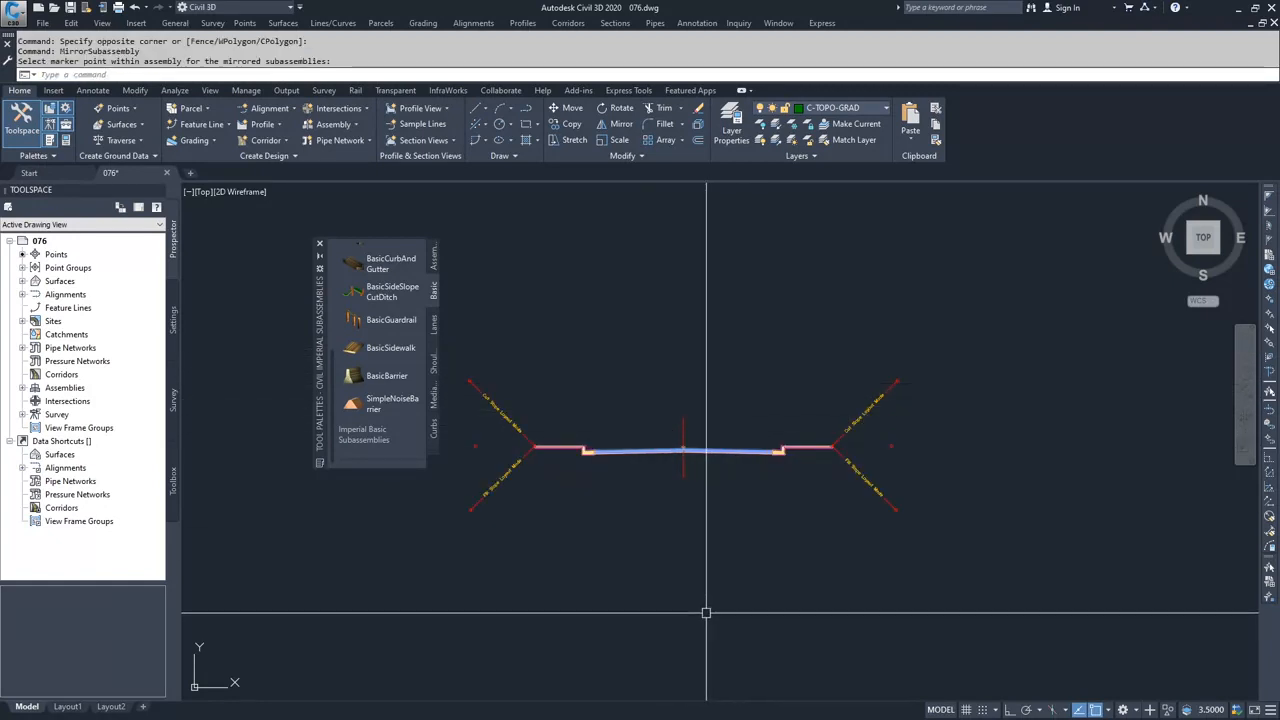
pyautogui.press('Escape')
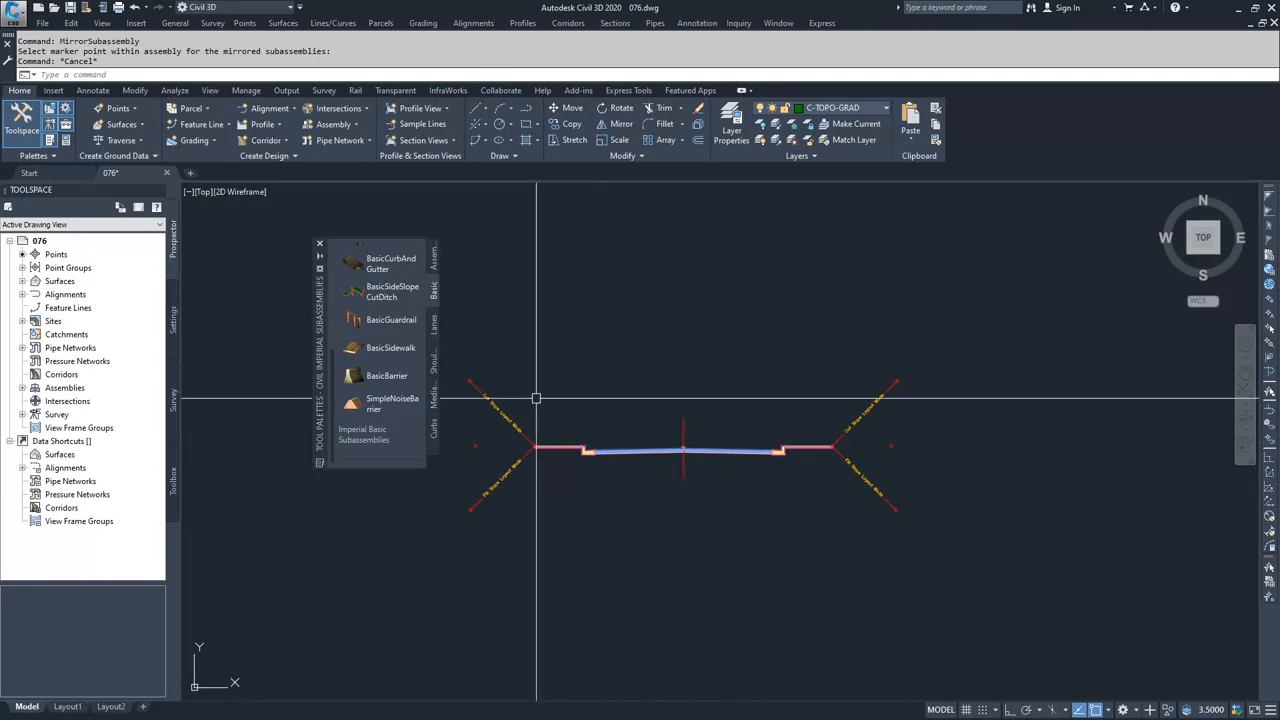
pyautogui.click(320, 244)
pyautogui.press('Escape')
pyautogui.press('Escape')
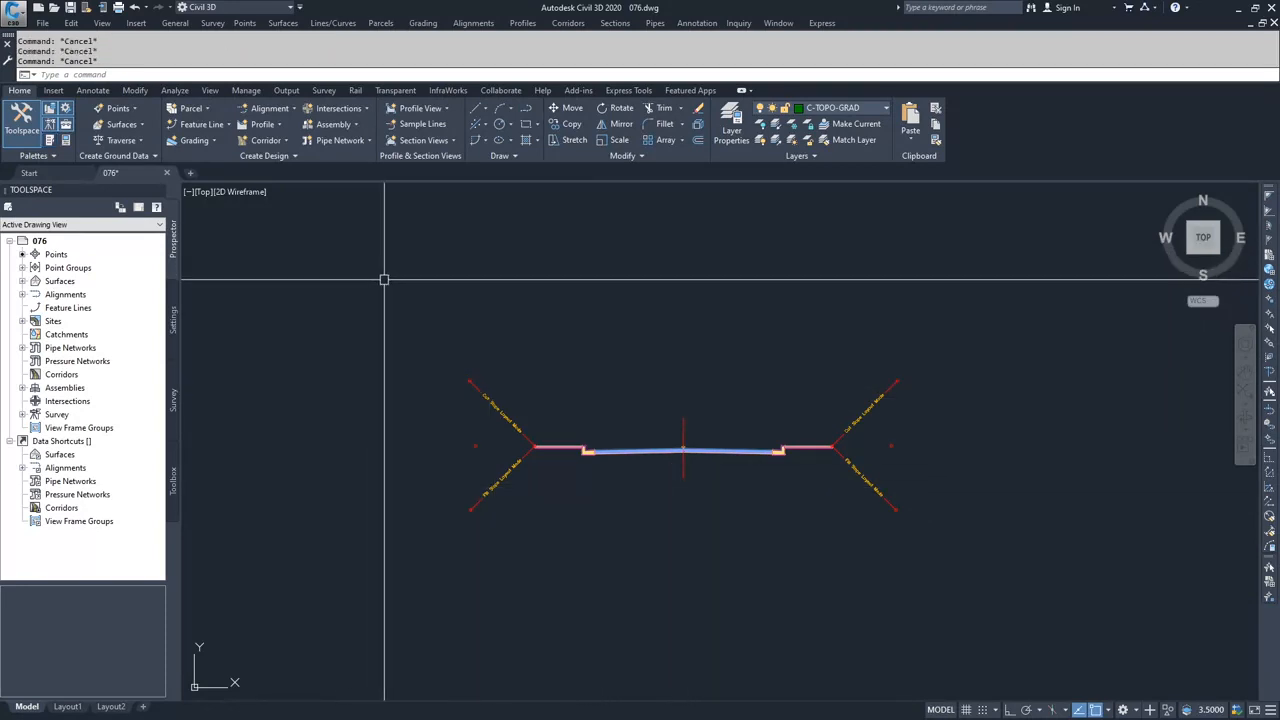
# - Create a second assembly named Dev-Target, keeping the Basic style and All Codes set, with its baseline below the finished assembly
pyautogui.click(356, 125)
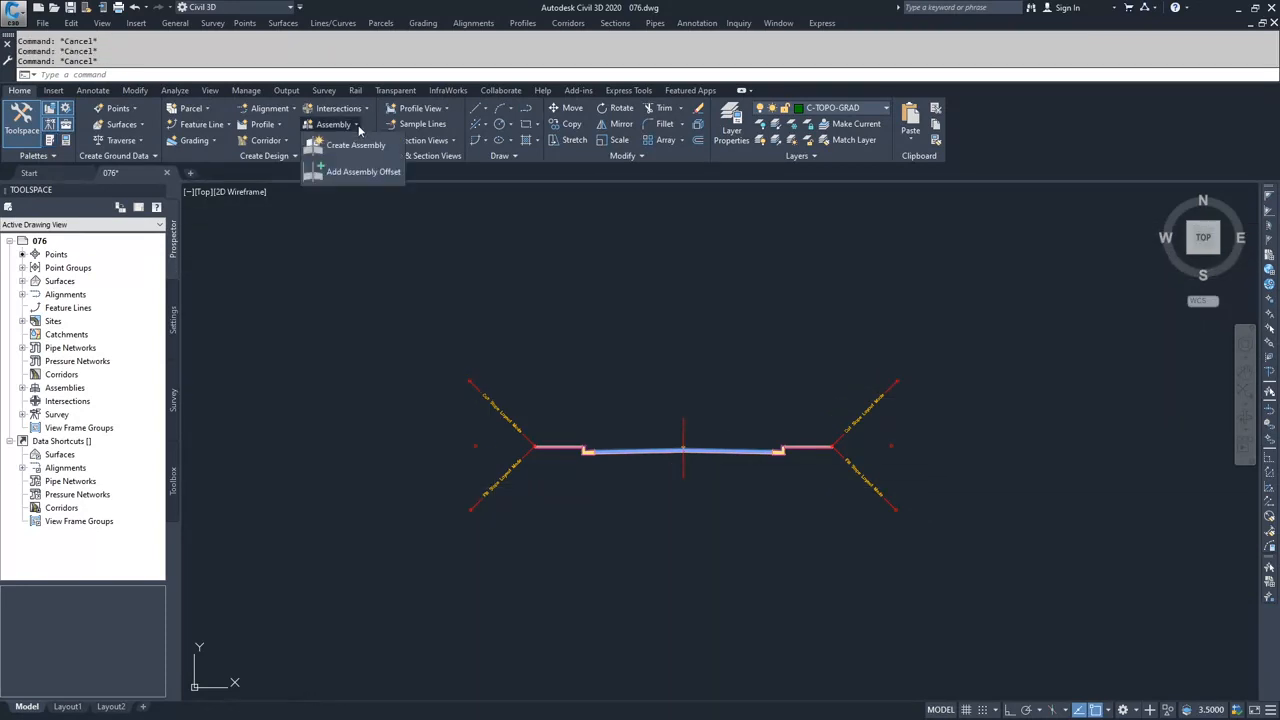
pyautogui.click(356, 146)
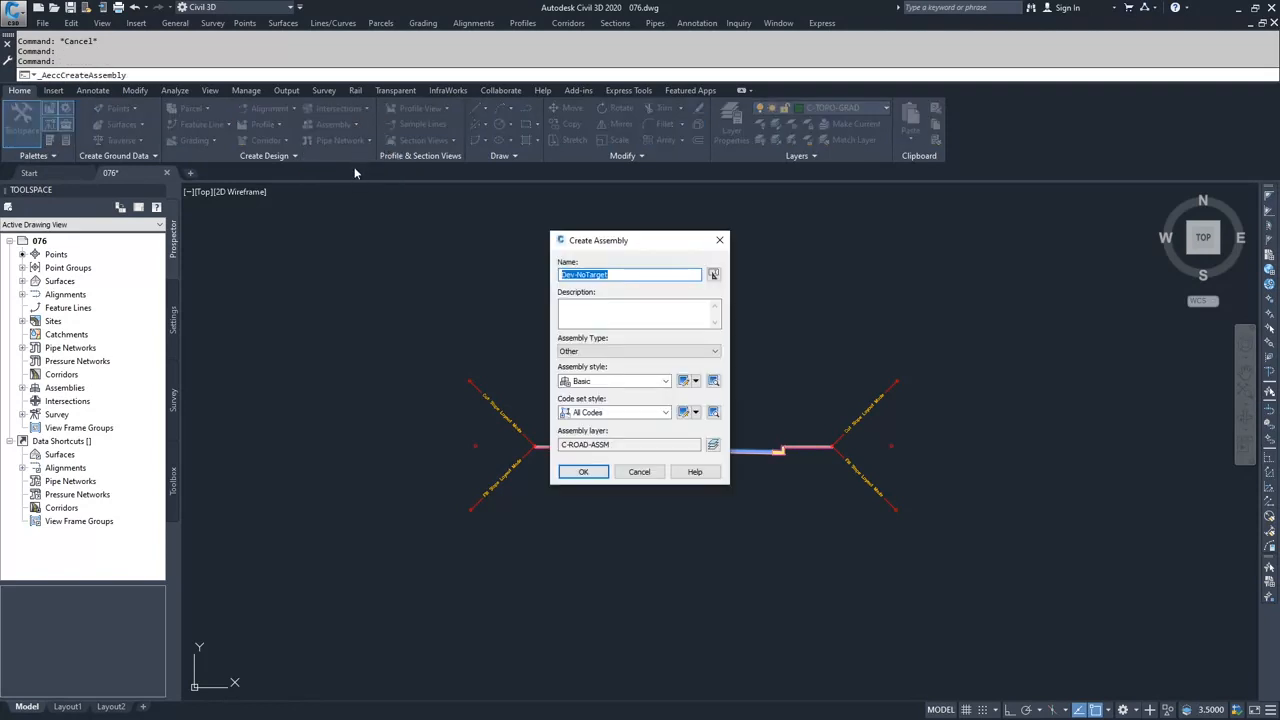
pyautogui.write('Dev-NoTarget')
pyautogui.click(592, 274)
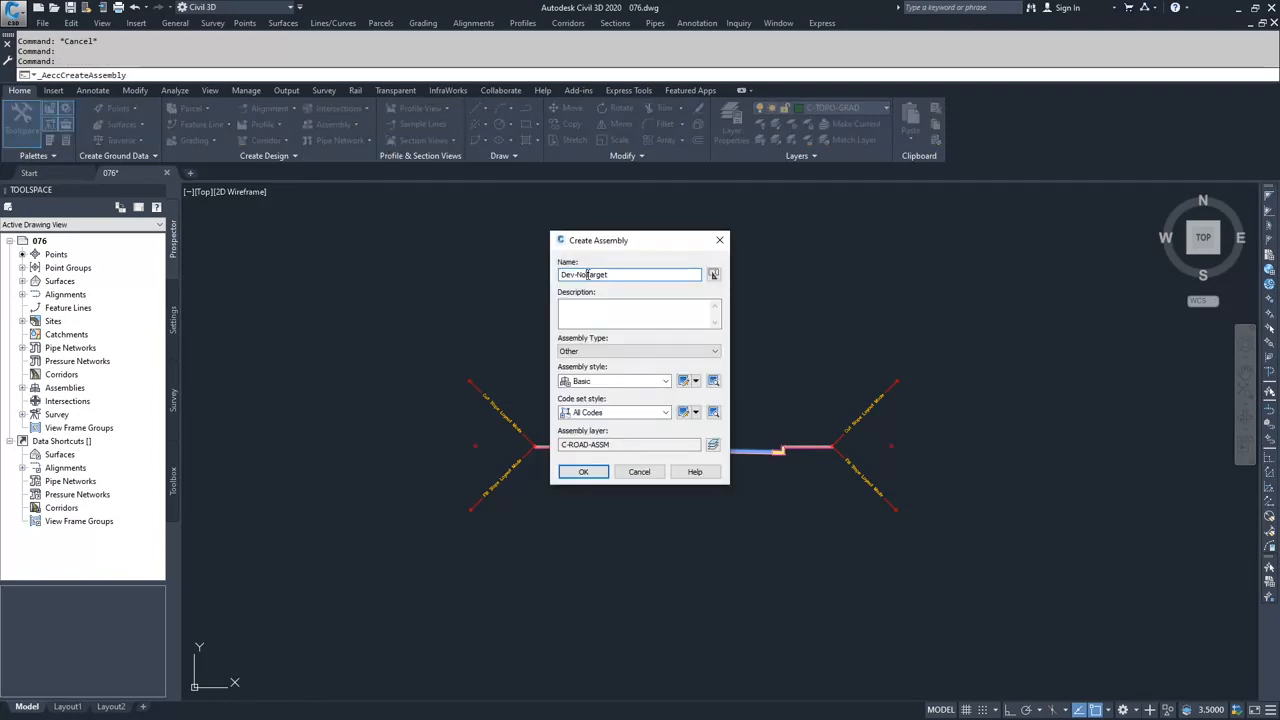
pyautogui.press('BackSpace')
pyautogui.press('BackSpace')
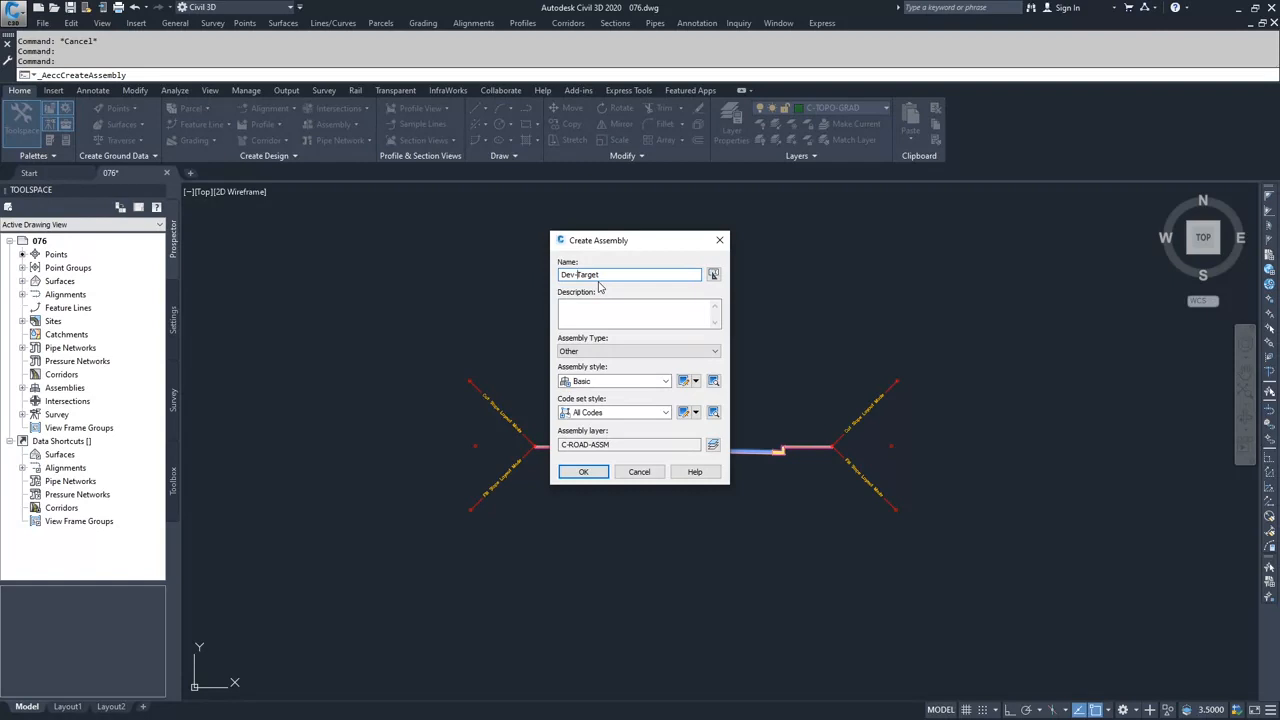
pyautogui.click(584, 472)
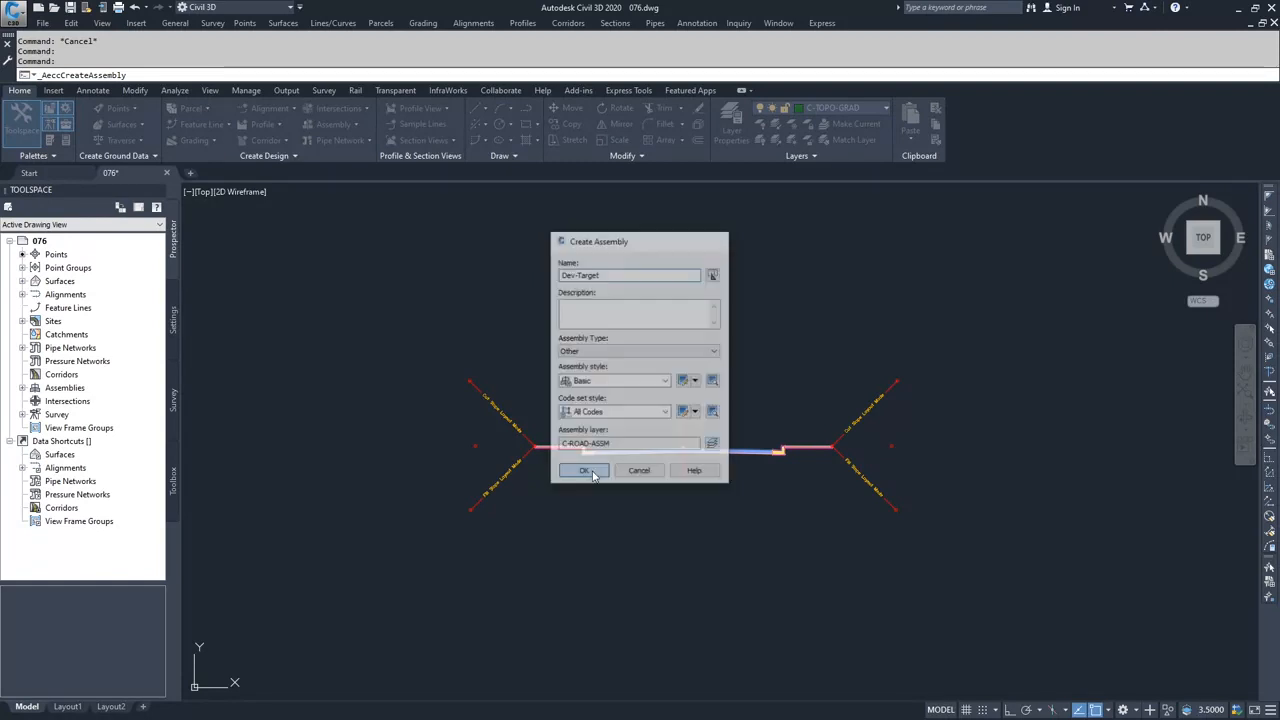
pyautogui.moveTo(678, 558); pyautogui.dragTo(651, 383, button='middle')
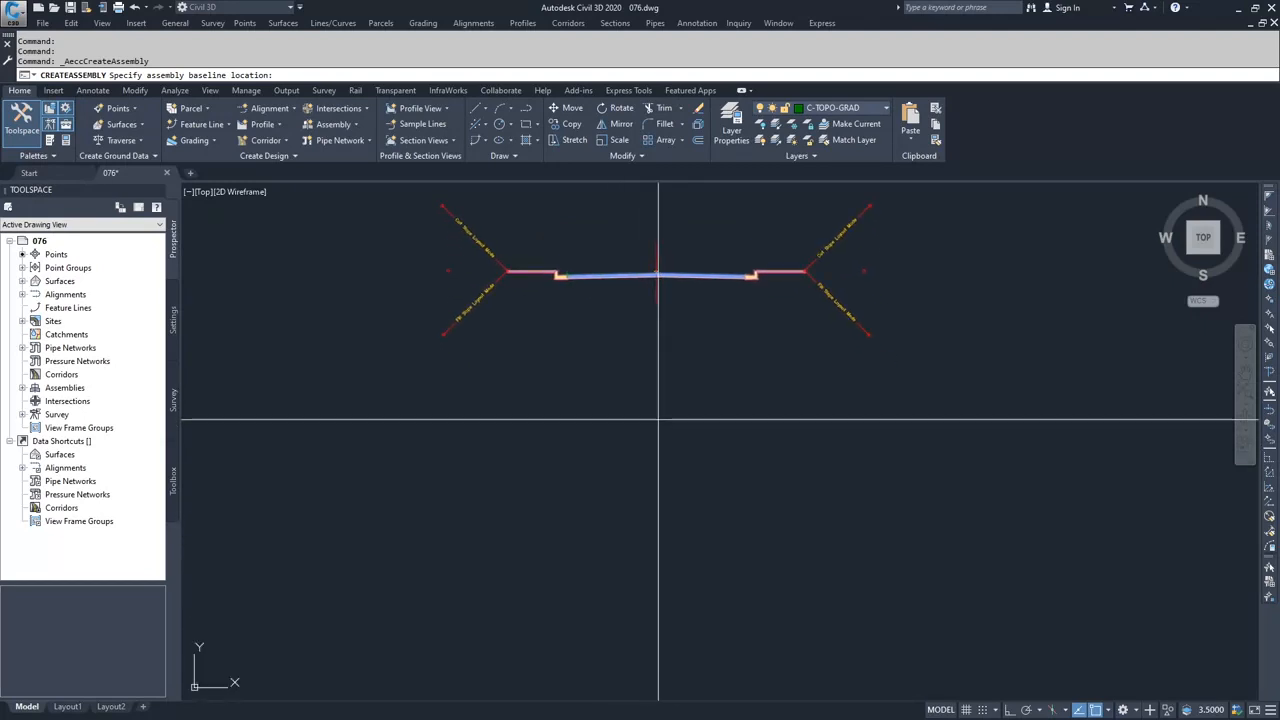
pyautogui.click(656, 421)
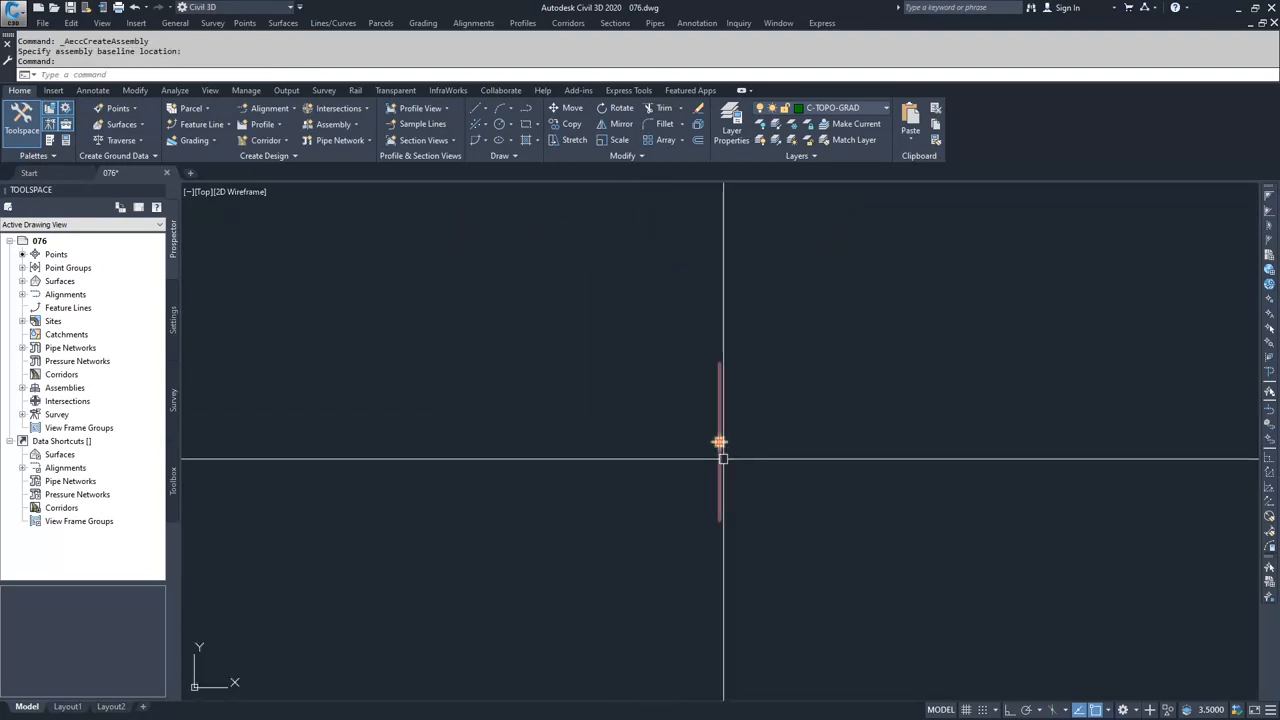
# - Start a right-side BasicLaneTransition subassembly from the basic imperial subassemblies and set its default width to 15'
pyautogui.click(65, 140)
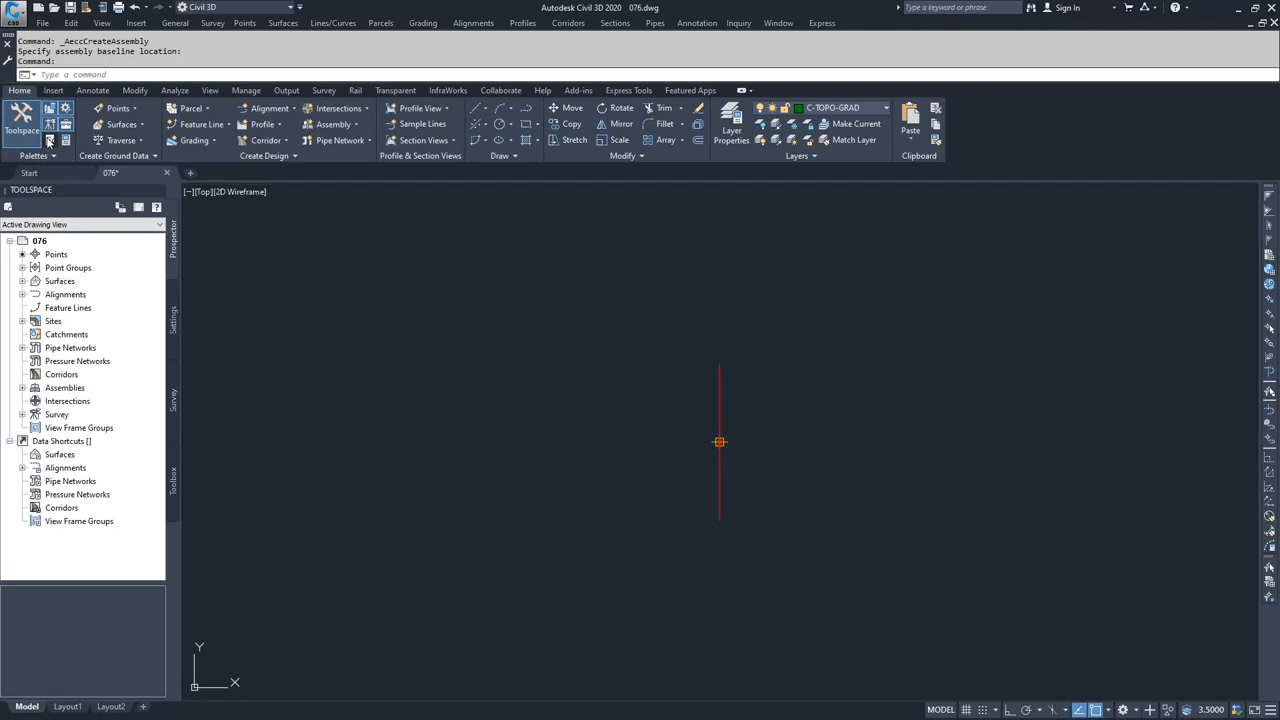
pyautogui.scroll(5, 353, 300)
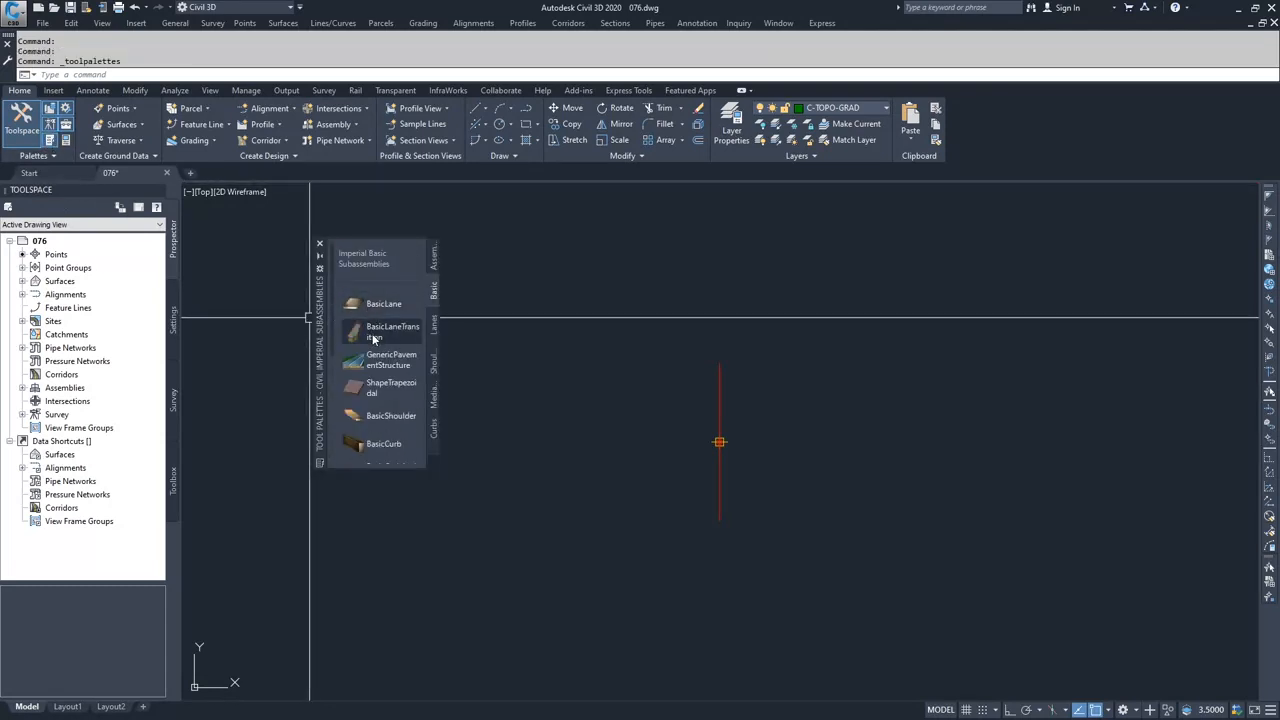
pyautogui.click(375, 337)
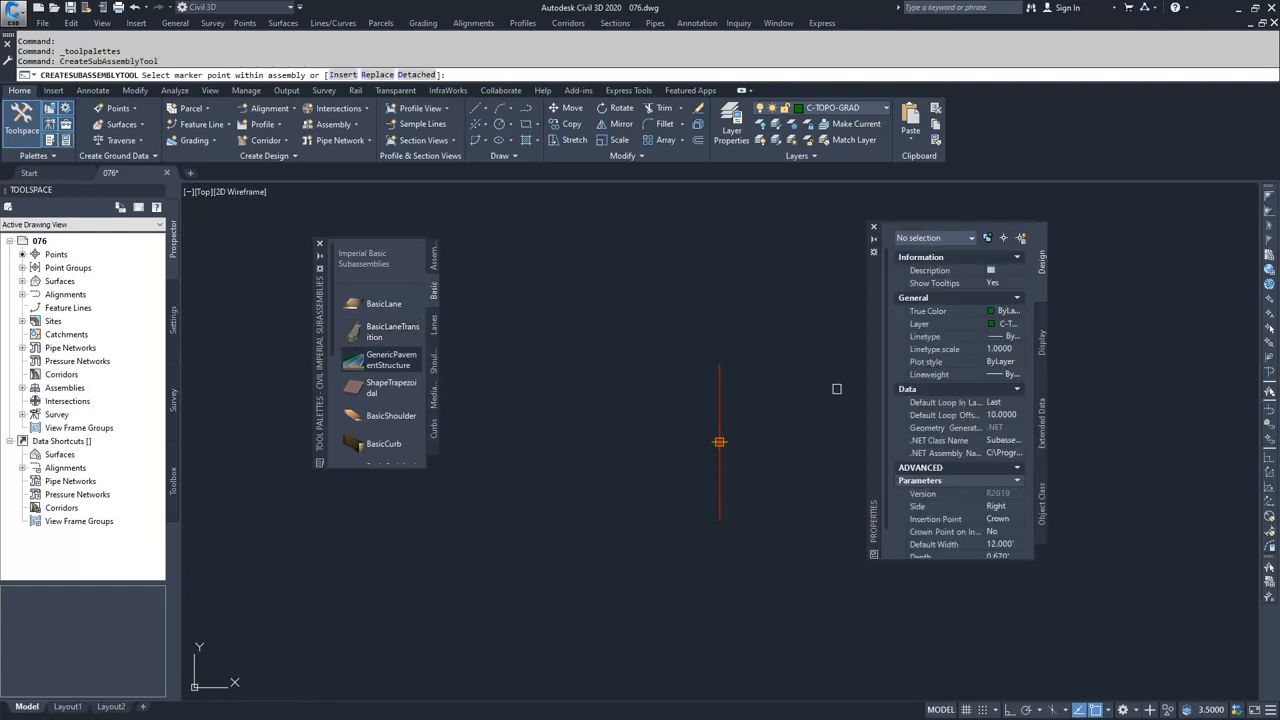
pyautogui.scroll(-1, 945, 453)
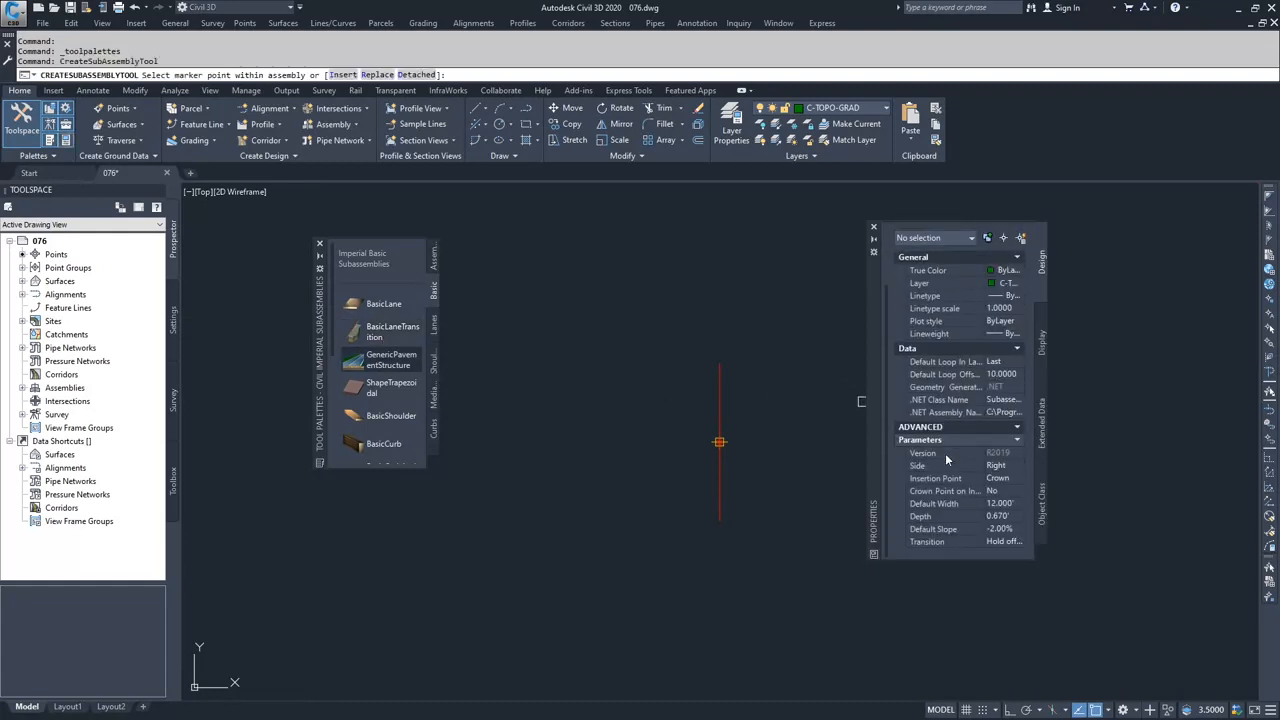
pyautogui.click(1002, 504)
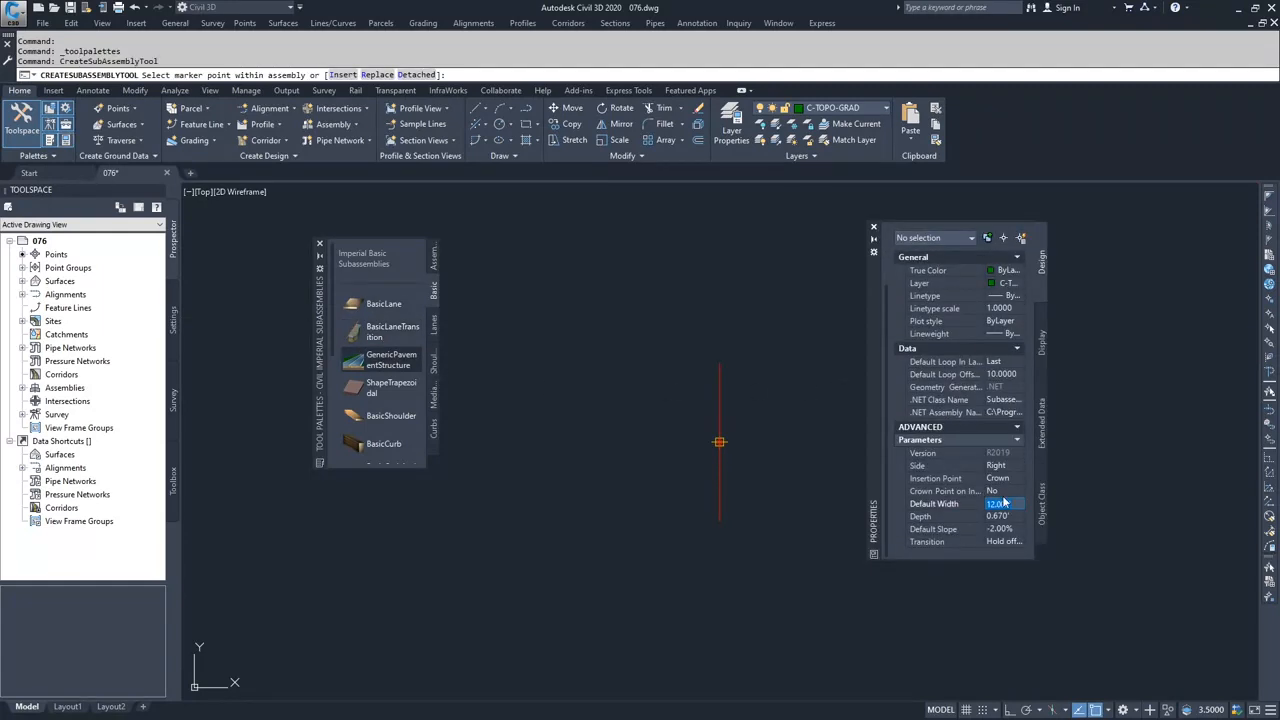
pyautogui.write('15')
pyautogui.press('BackSpace')
pyautogui.press('Return')
# - Set the lane's transition to Change offset and elevation and attach it to the Dev-Target assembly baseline
pyautogui.click(1010, 542)
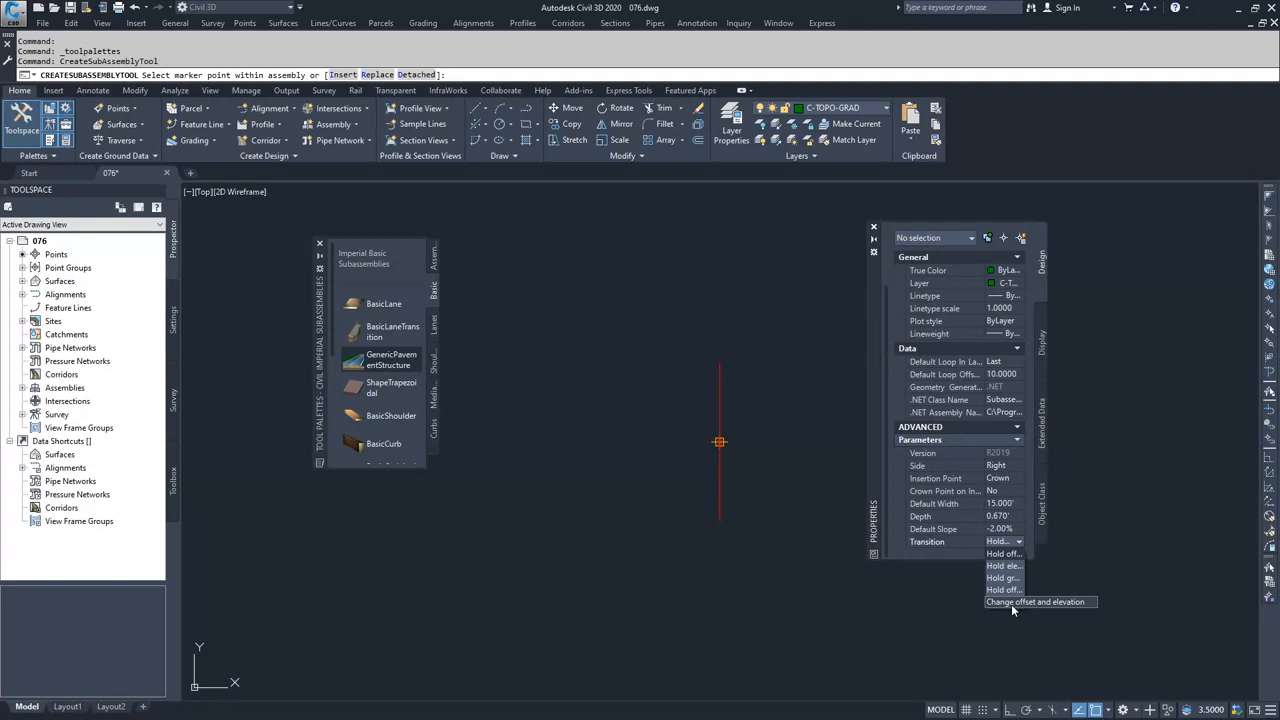
pyautogui.click(1011, 604)
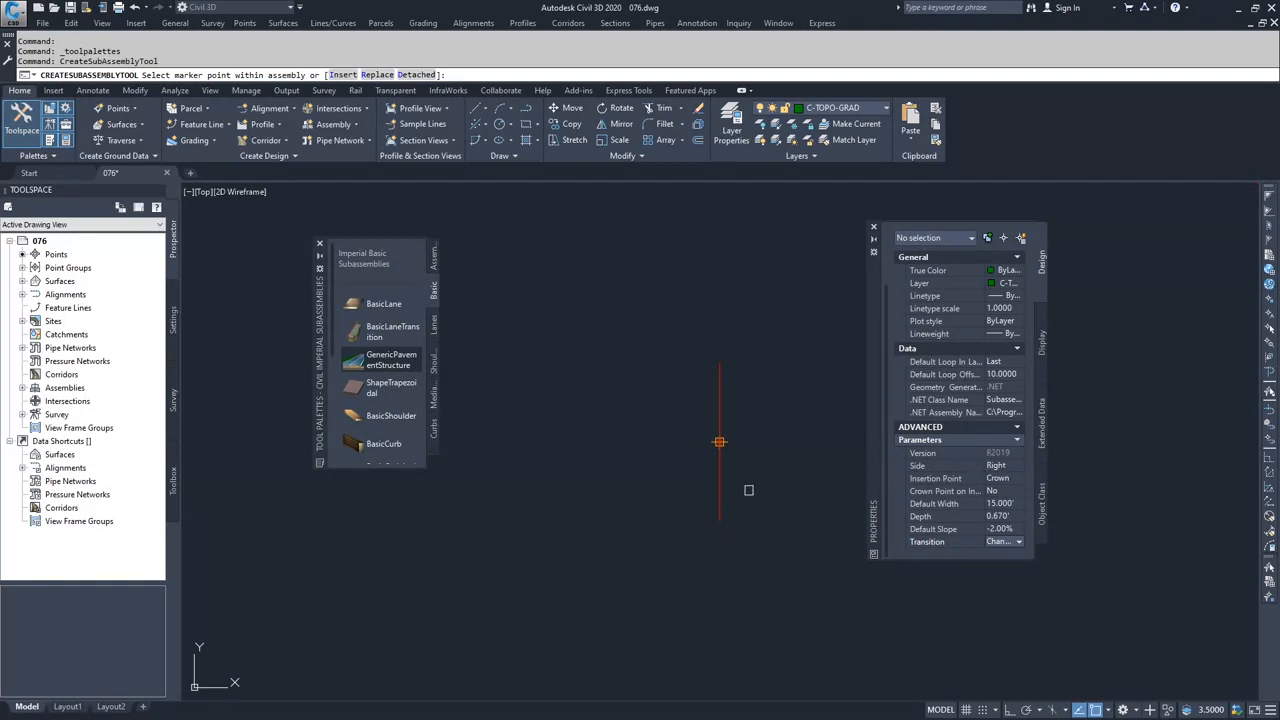
pyautogui.click(719, 490)
# - Attach a right-side BasicCurbAndGutter subassembly with the default dimensions to the upper marker point at the lane's outer edge
pyautogui.moveTo(790, 509); pyautogui.dragTo(610, 489, button='middle')
pyautogui.scroll(-2, 610, 487)
pyautogui.scroll(-3, 400, 421)
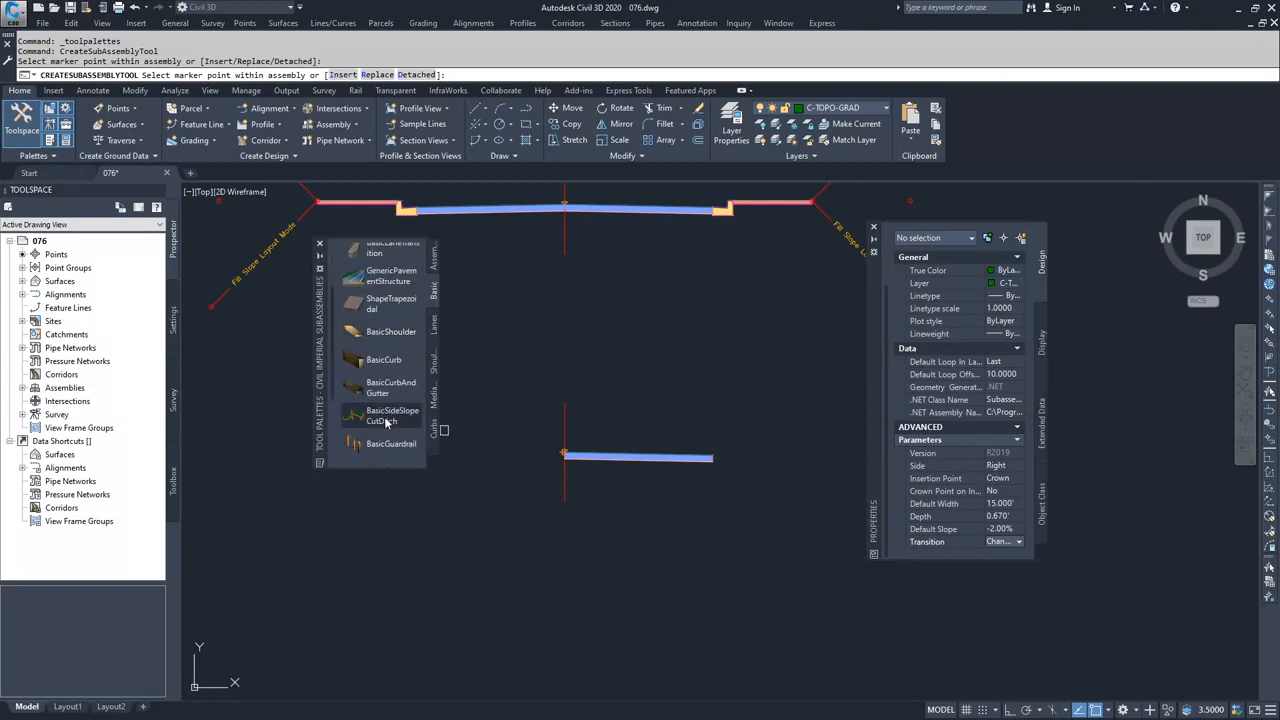
pyautogui.click(388, 390)
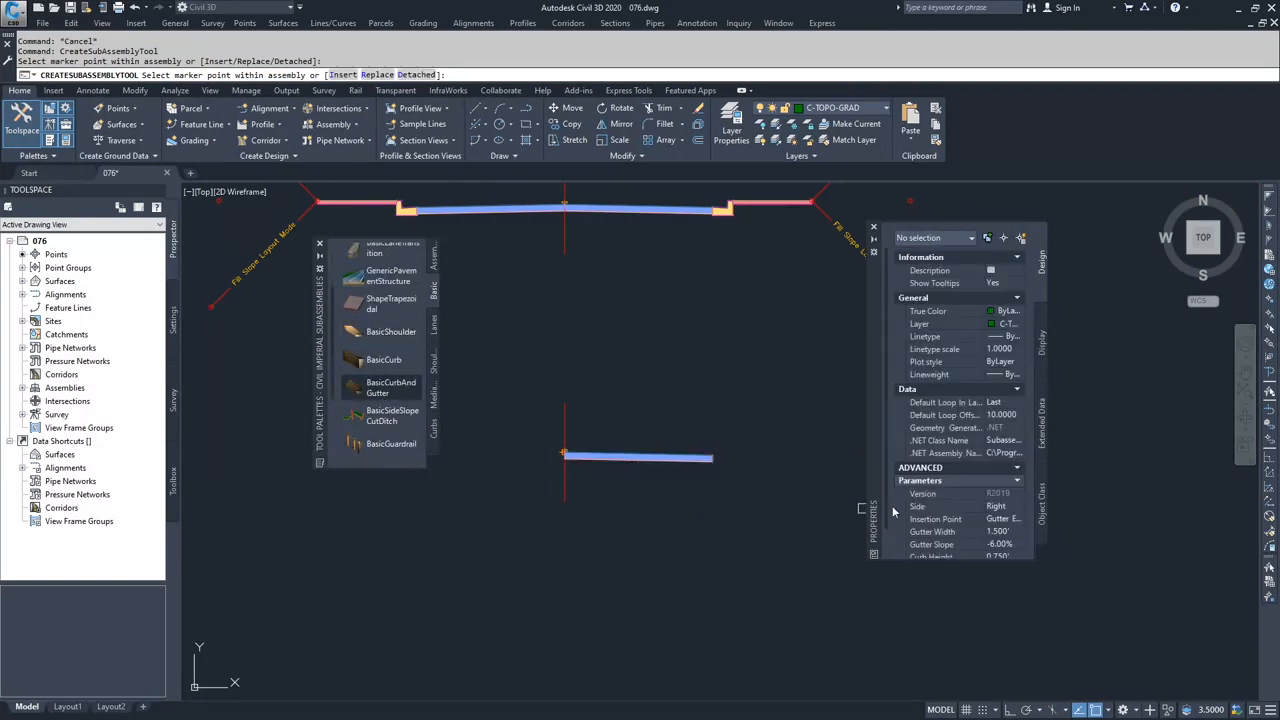
pyautogui.scroll(4, 715, 457)
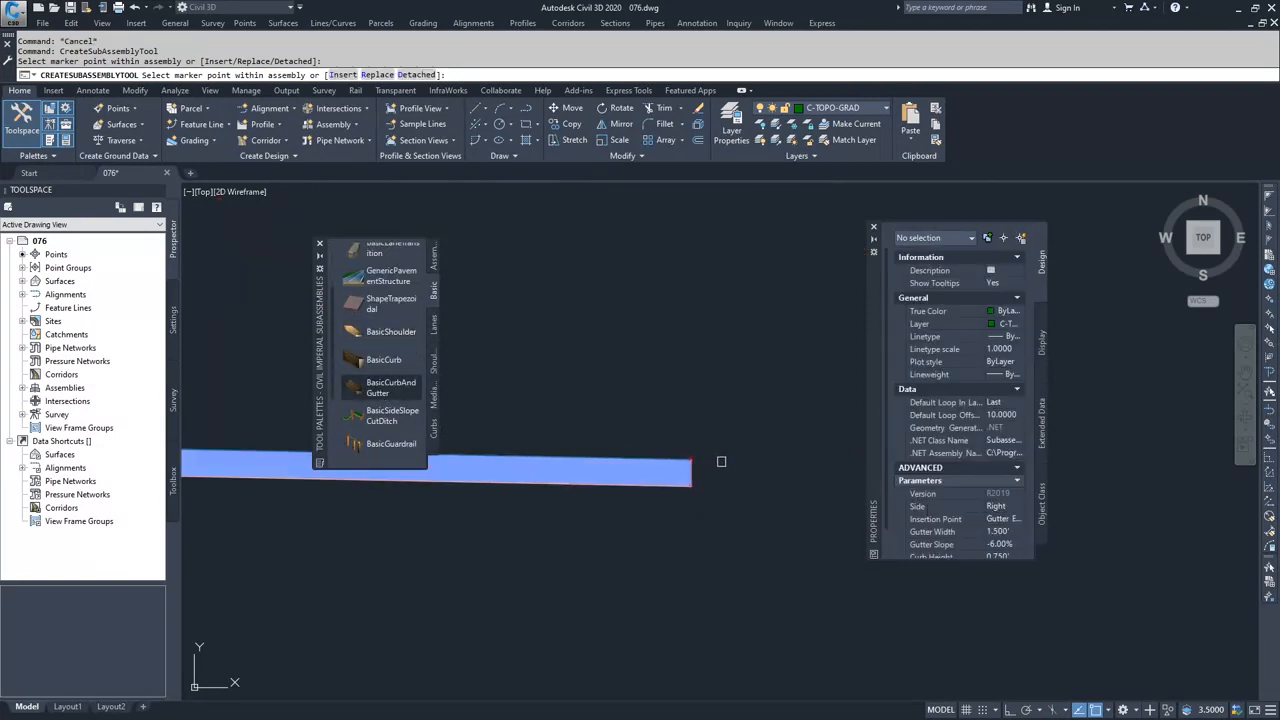
pyautogui.click(695, 456)
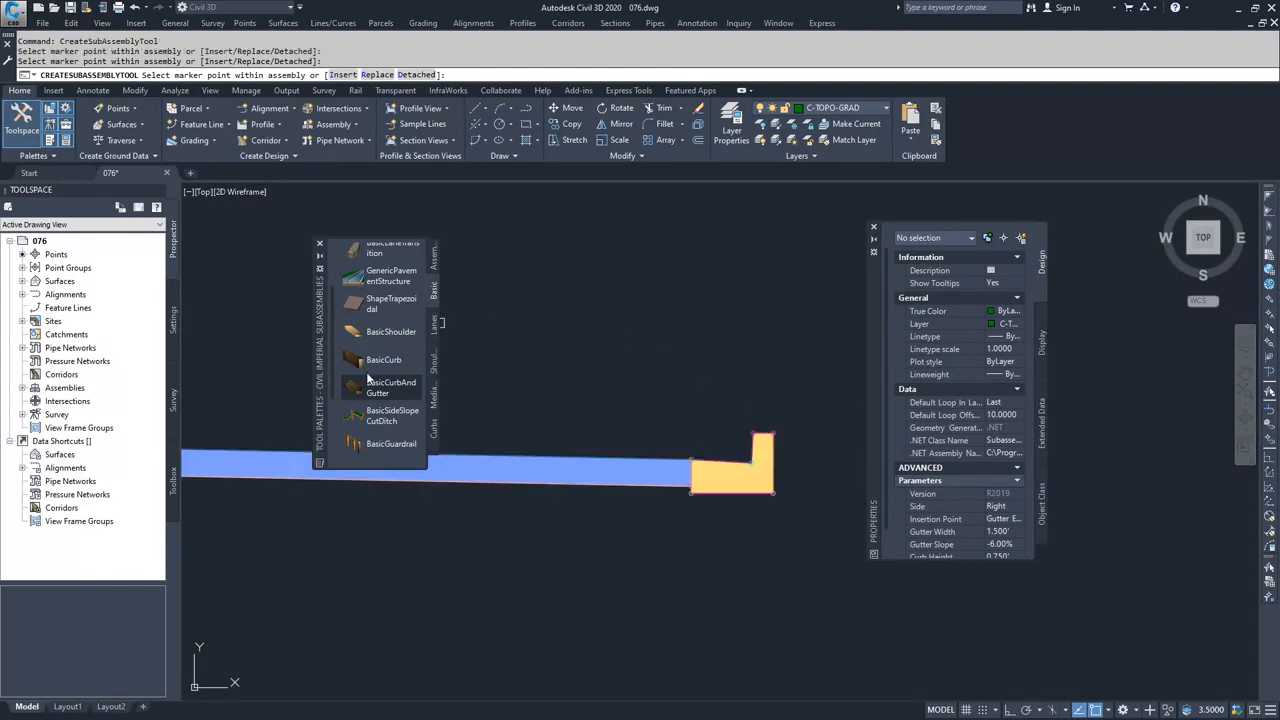
# - Attach a right-side BasicSidewalk subassembly with a width of 8' to the upper marker point at the back of the curb
pyautogui.scroll(-3, 370, 345)
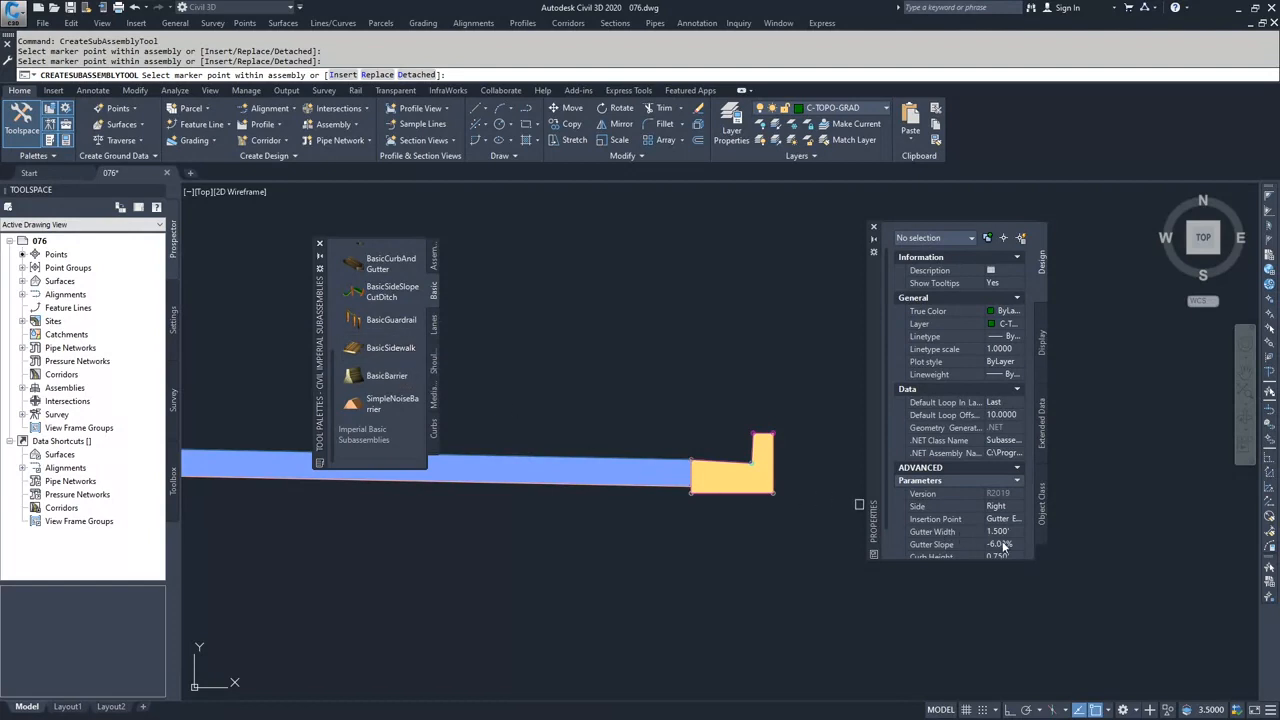
pyautogui.click(388, 348)
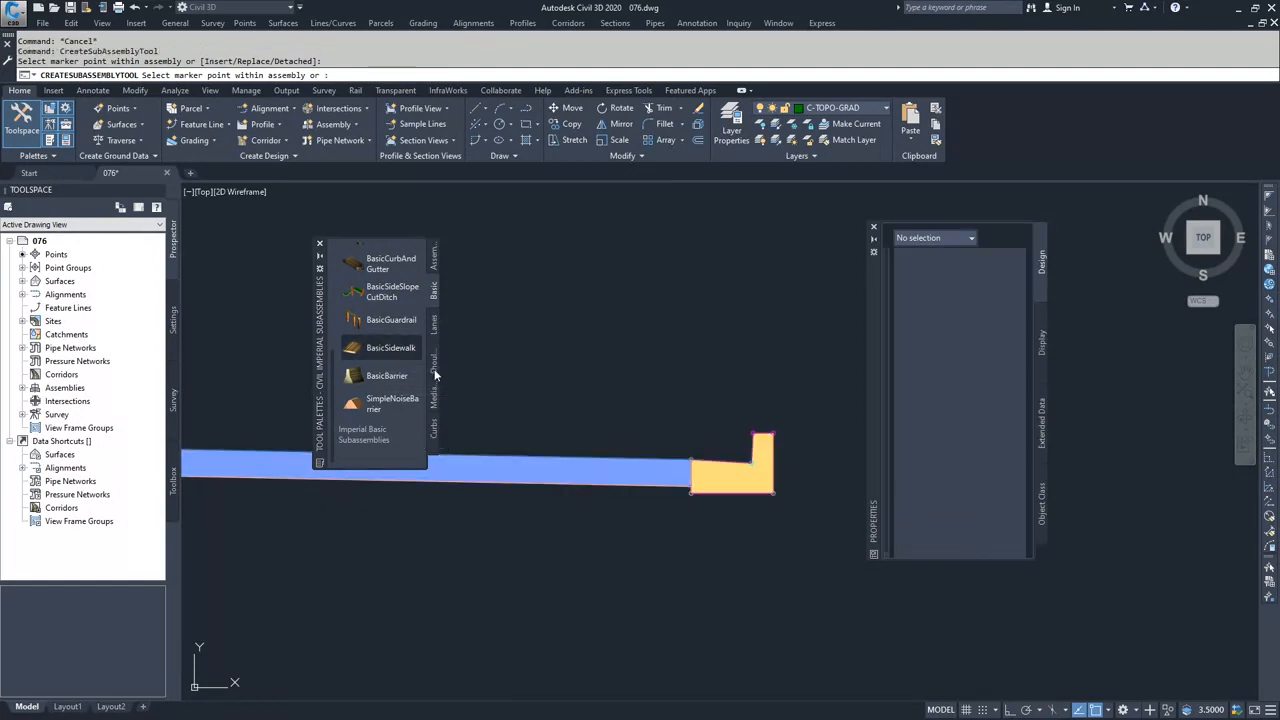
pyautogui.click(1000, 519)
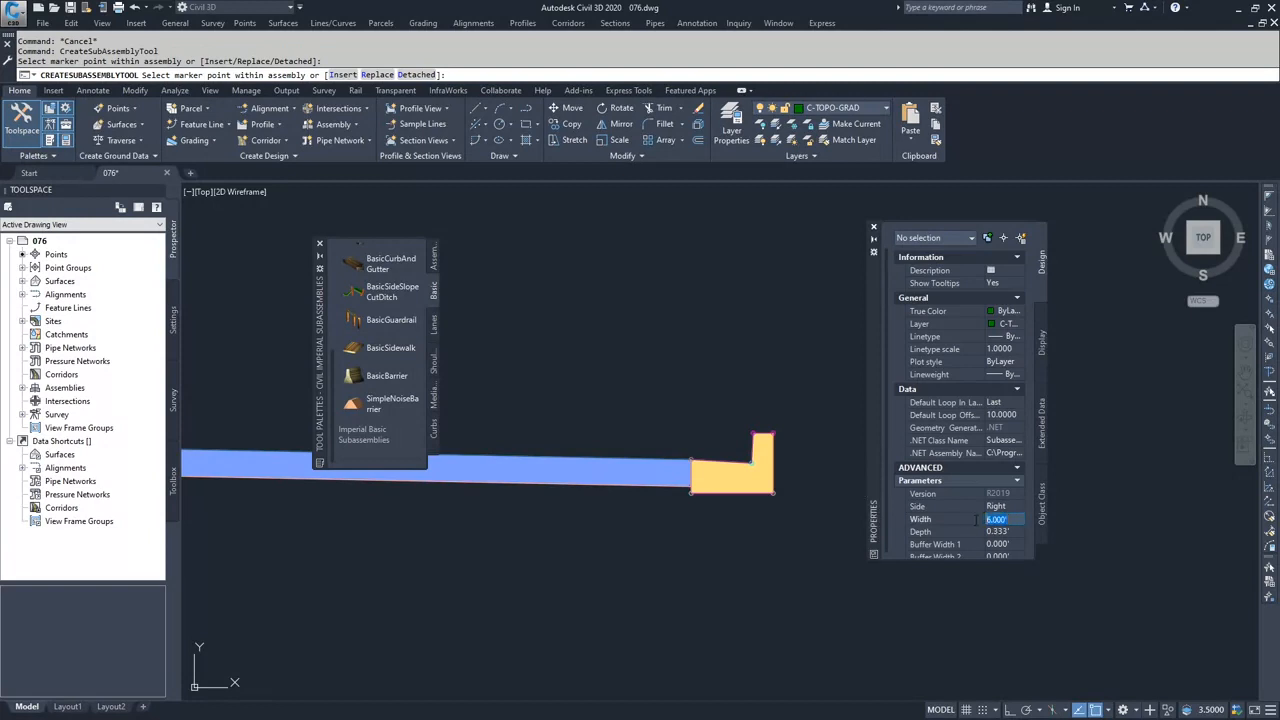
pyautogui.write('8')
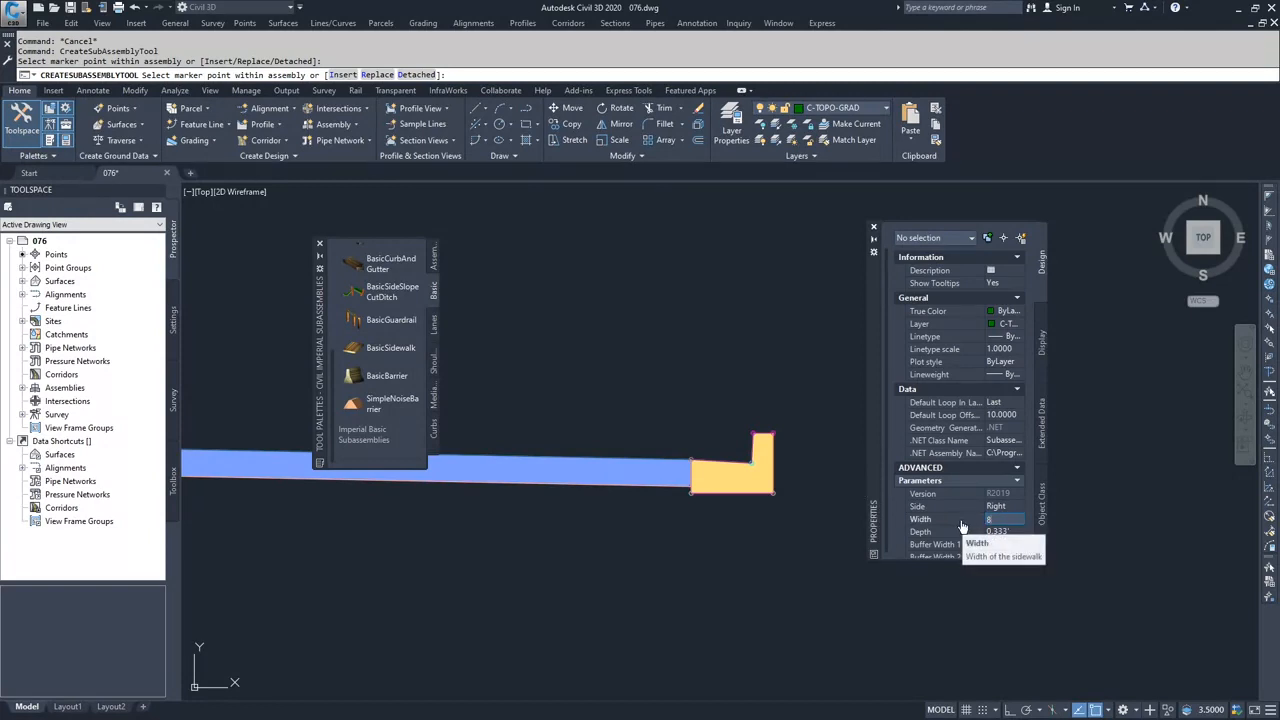
pyautogui.press('Tab')
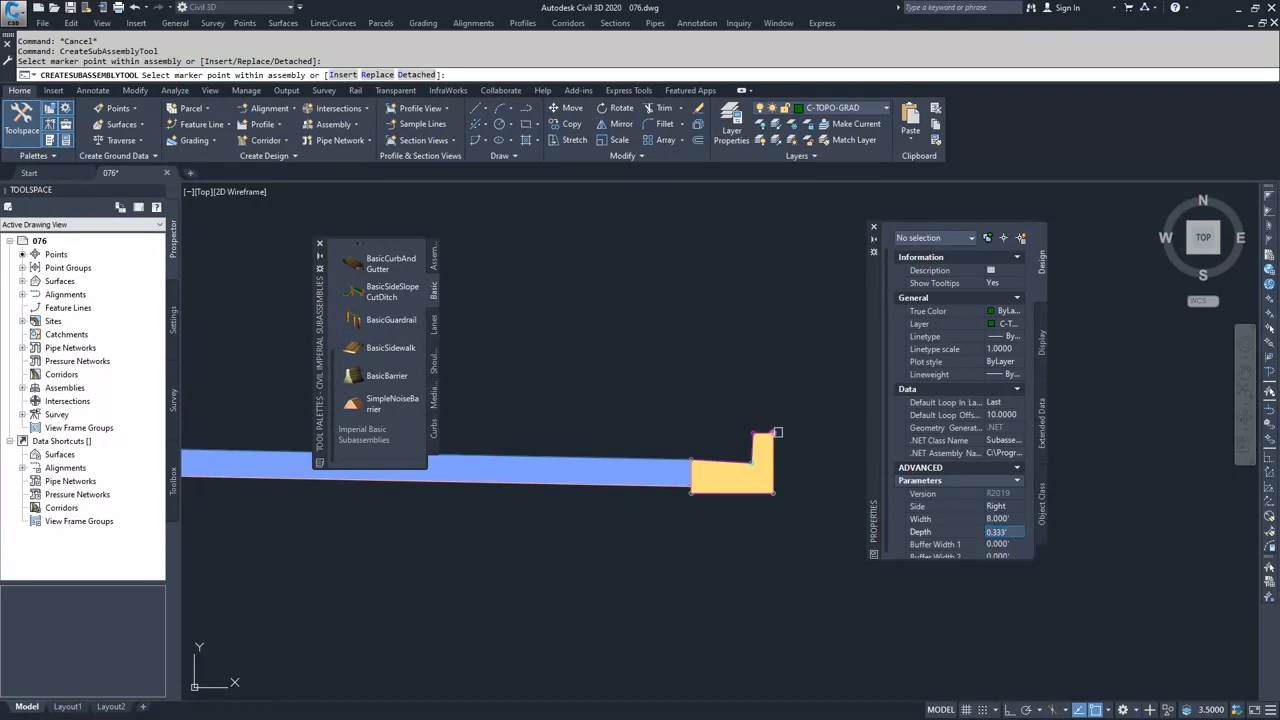
pyautogui.click(778, 432)
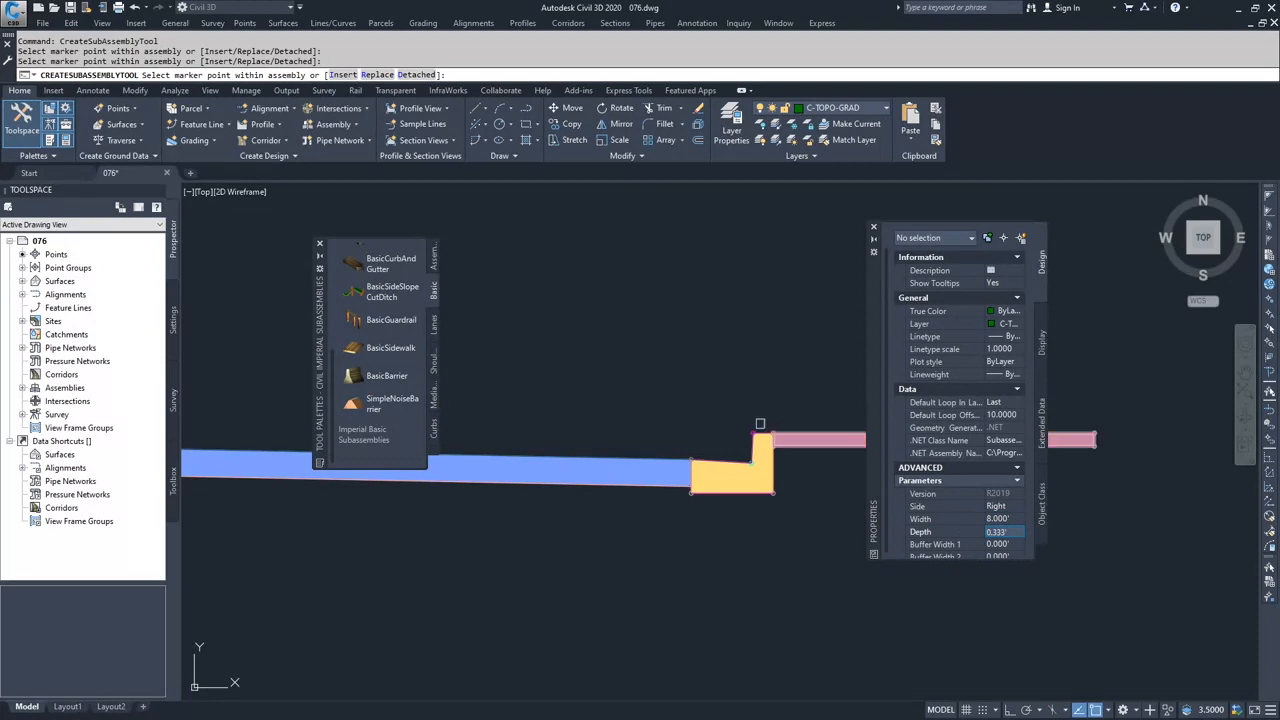
# - Attach a right-side BasicSideSlopeCutDitch with foreslope, bottom and backslope widths of 0' to the sidewalk's upper outer marker point and finish placing subassemblies
pyautogui.click(385, 290)
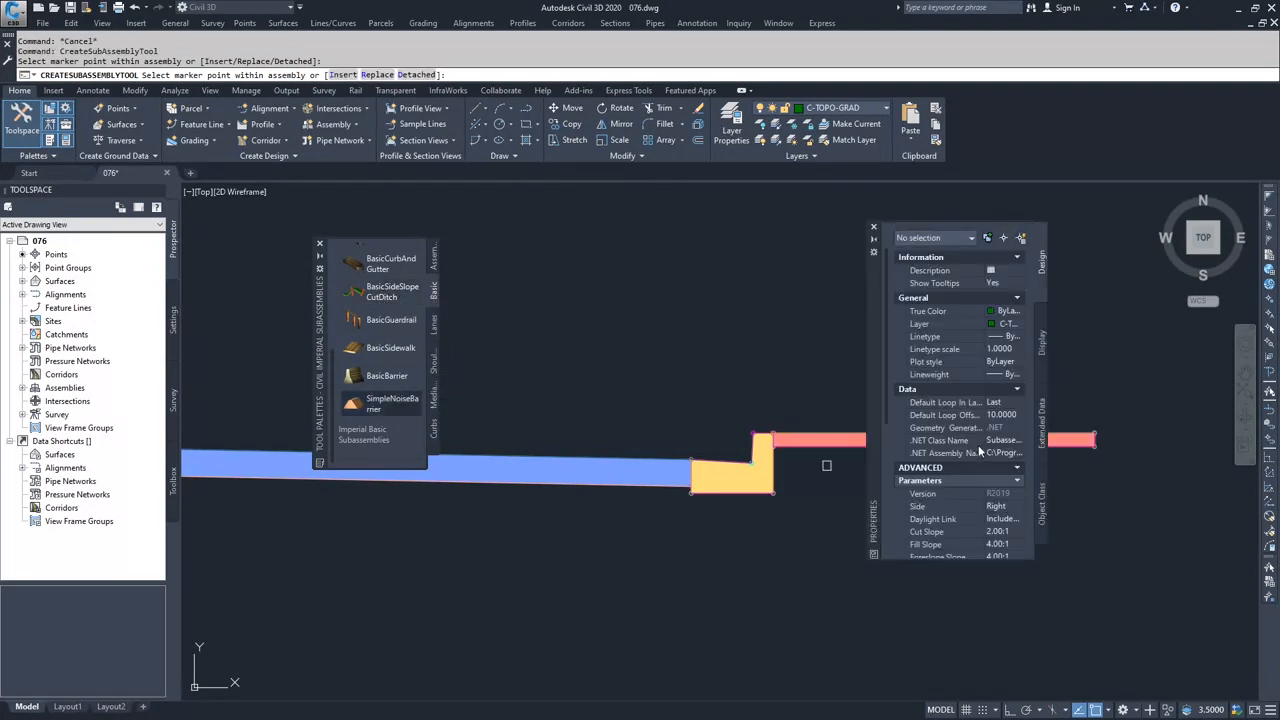
pyautogui.scroll(-5, 996, 495)
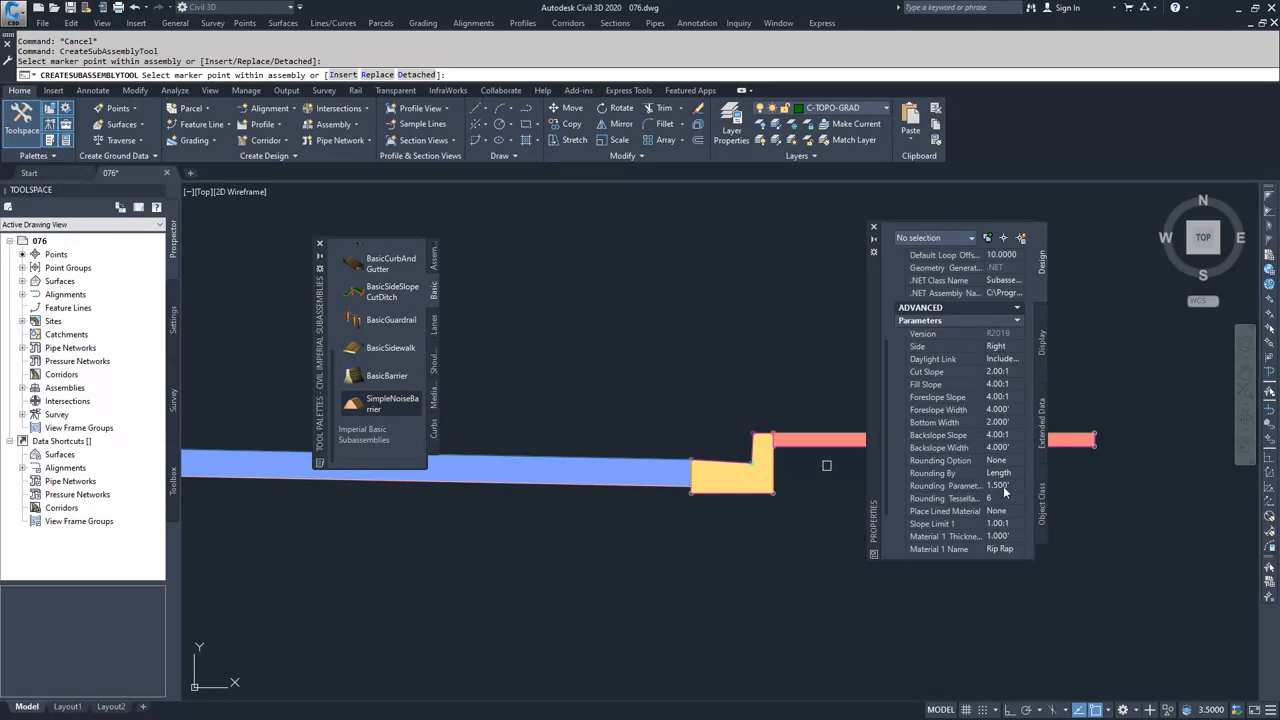
pyautogui.click(999, 413)
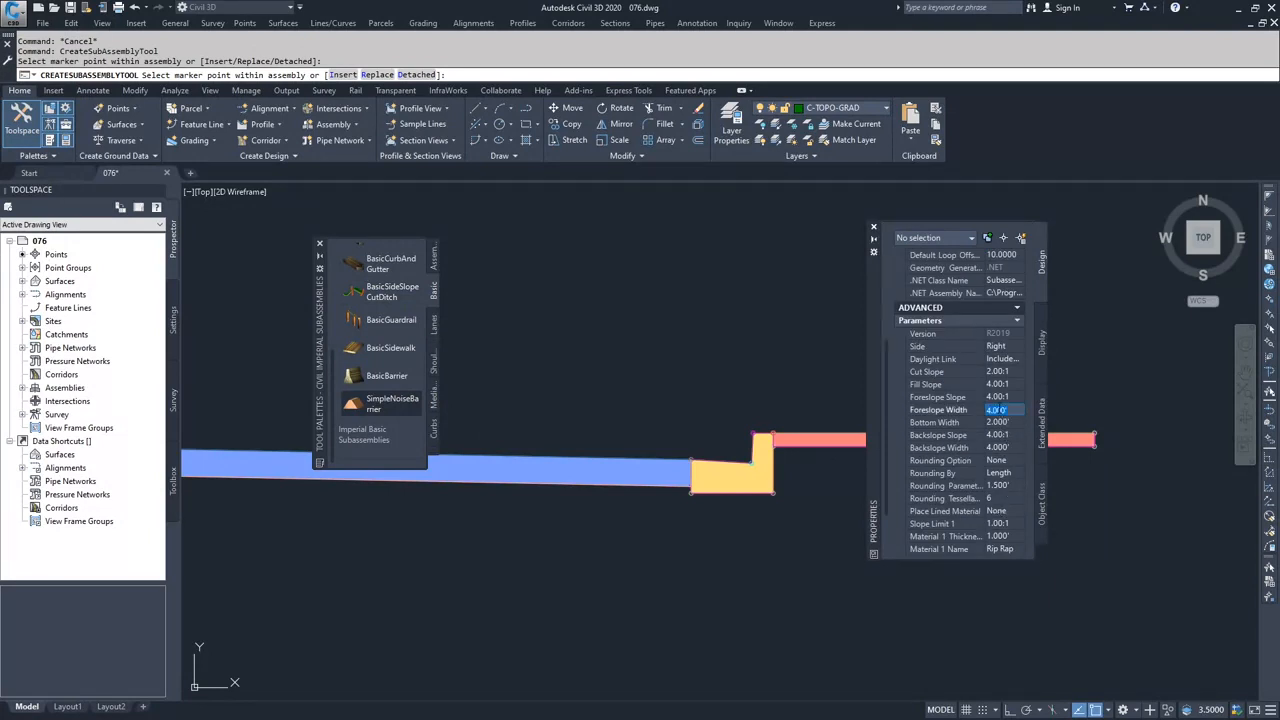
pyautogui.write('0')
pyautogui.press('Tab')
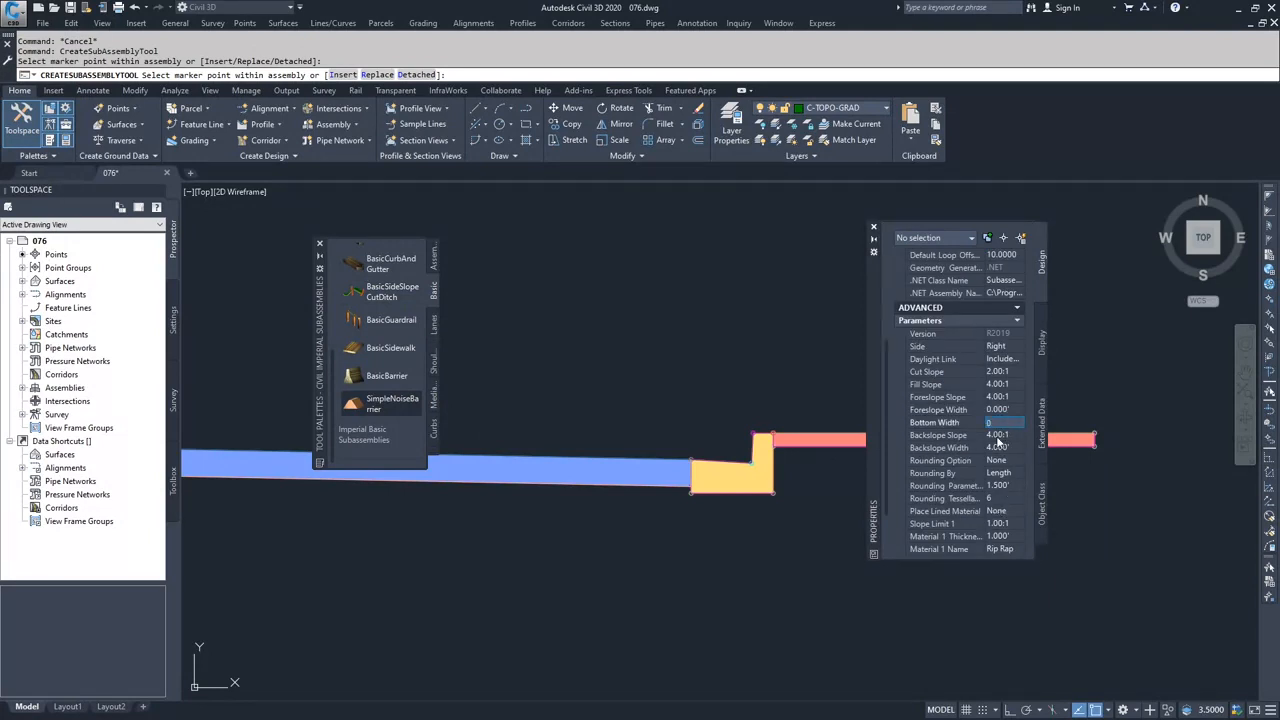
pyautogui.write('0')
pyautogui.click(1001, 452)
pyautogui.write('0')
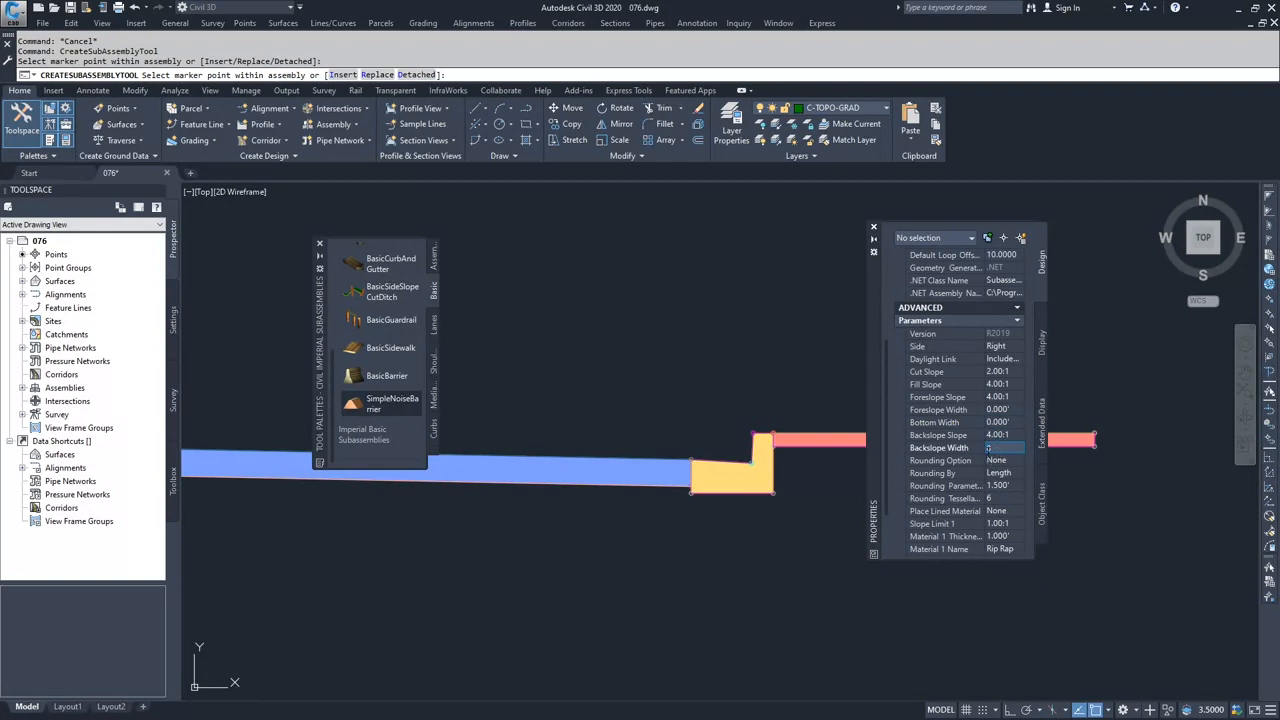
pyautogui.press('Tab')
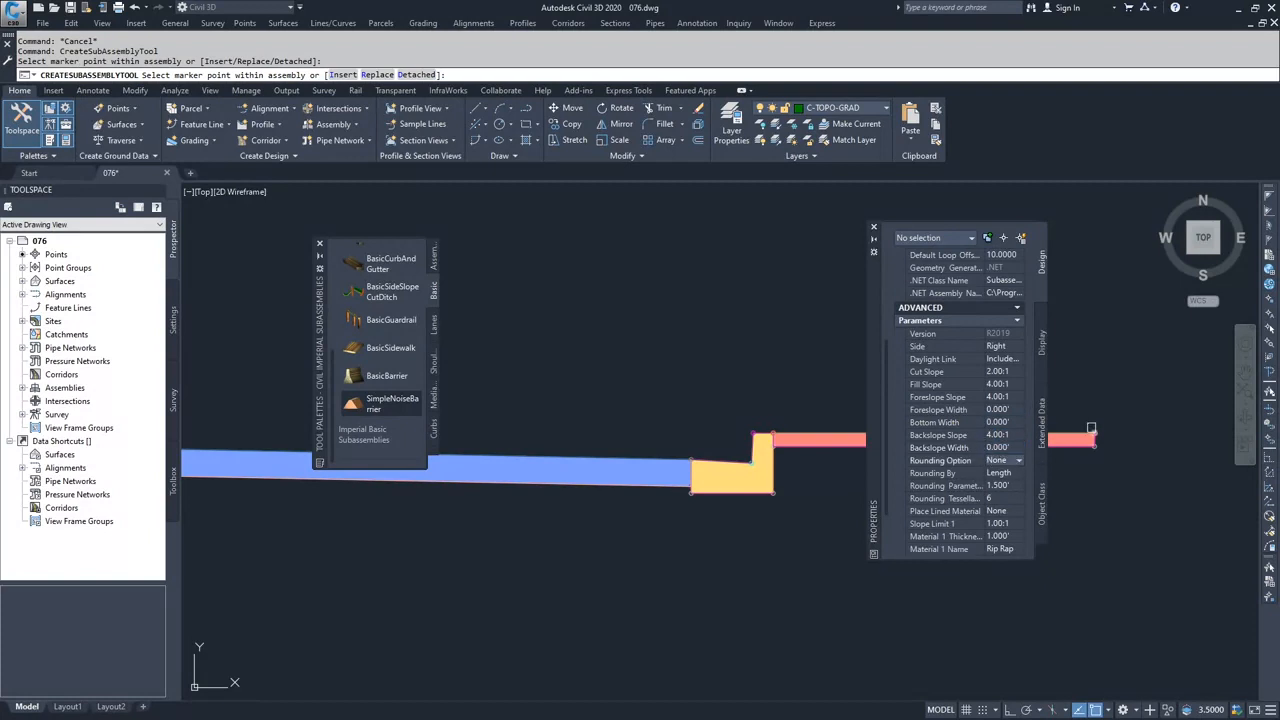
pyautogui.click(1096, 432)
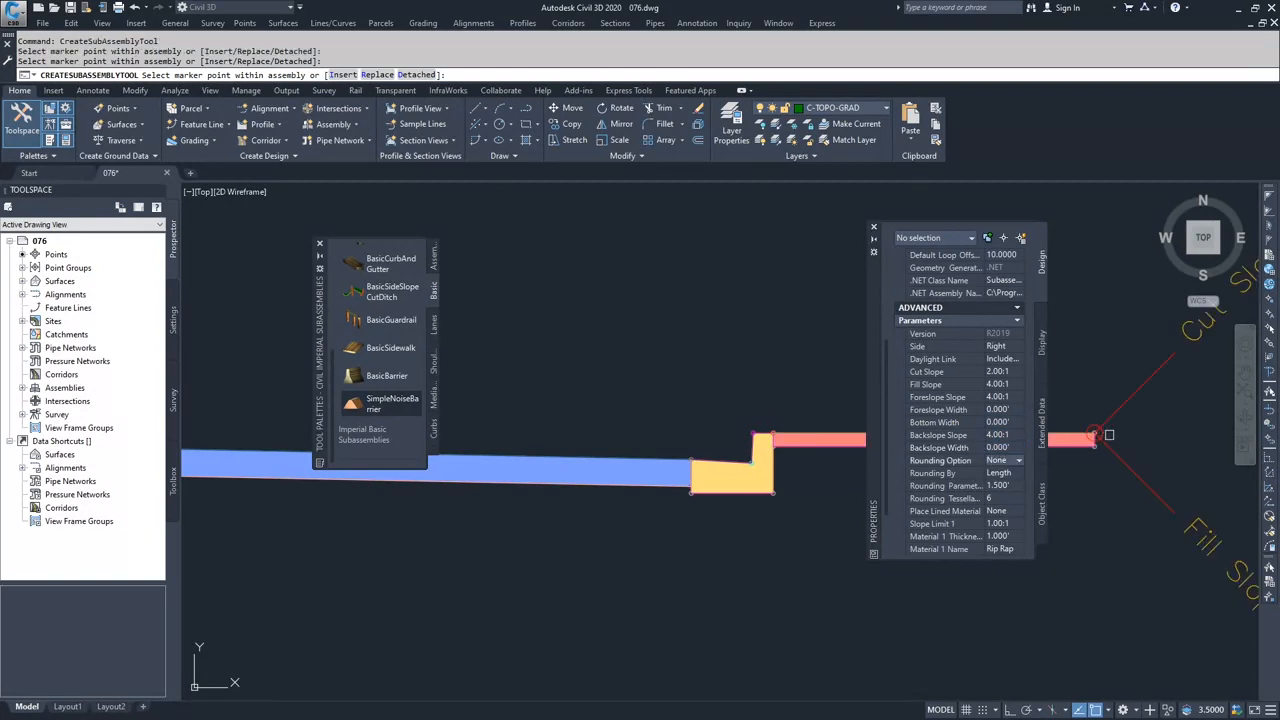
pyautogui.press('Escape')
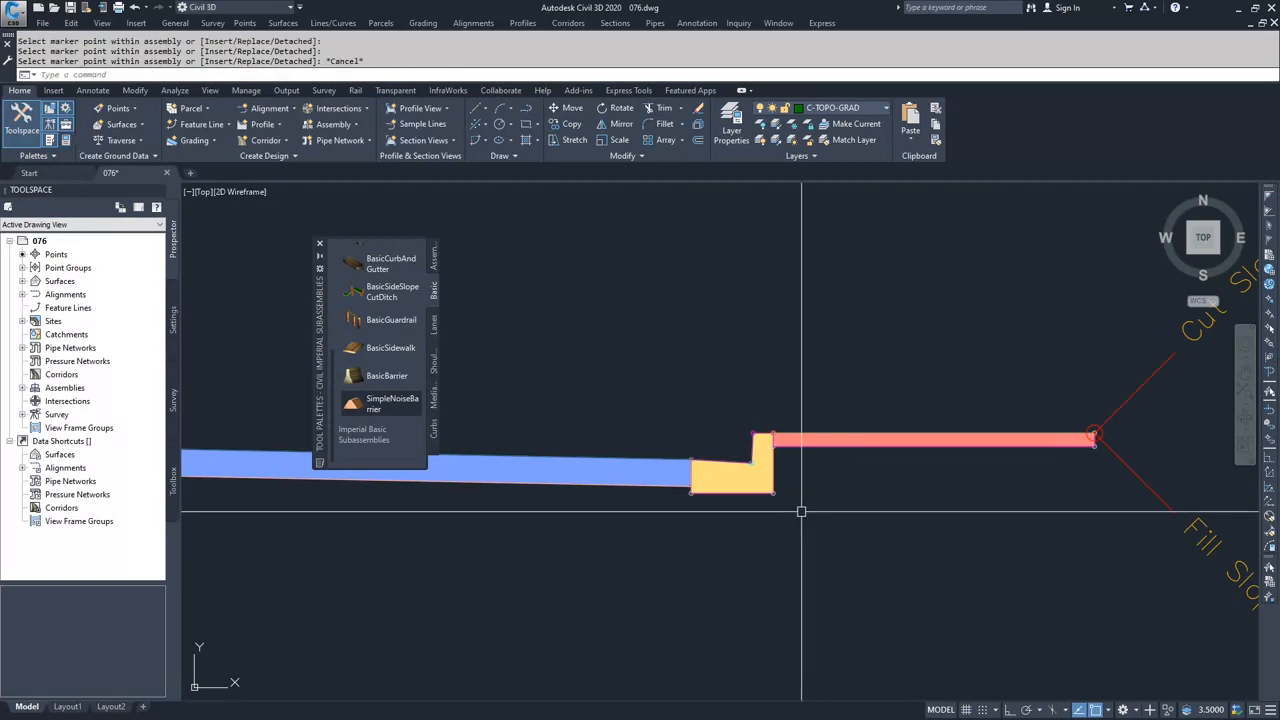
# - Mirror Dev-Target's lane, curb and gutter, sidewalk and side slope to the other side of its baseline, and close the tool palettes
pyautogui.scroll(-4, 833, 518)
pyautogui.scroll(-2, 833, 518)
pyautogui.press('Escape')
pyautogui.click(934, 423)
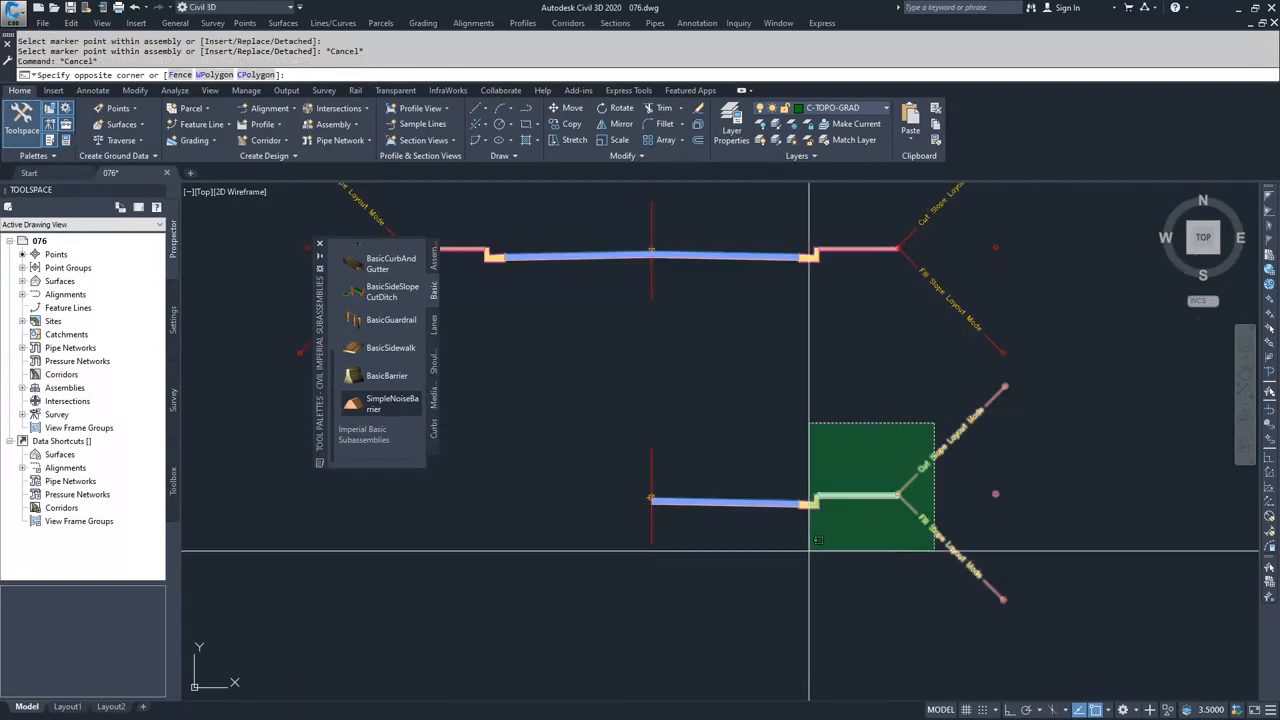
pyautogui.click(759, 575)
pyautogui.rightClick(693, 506)
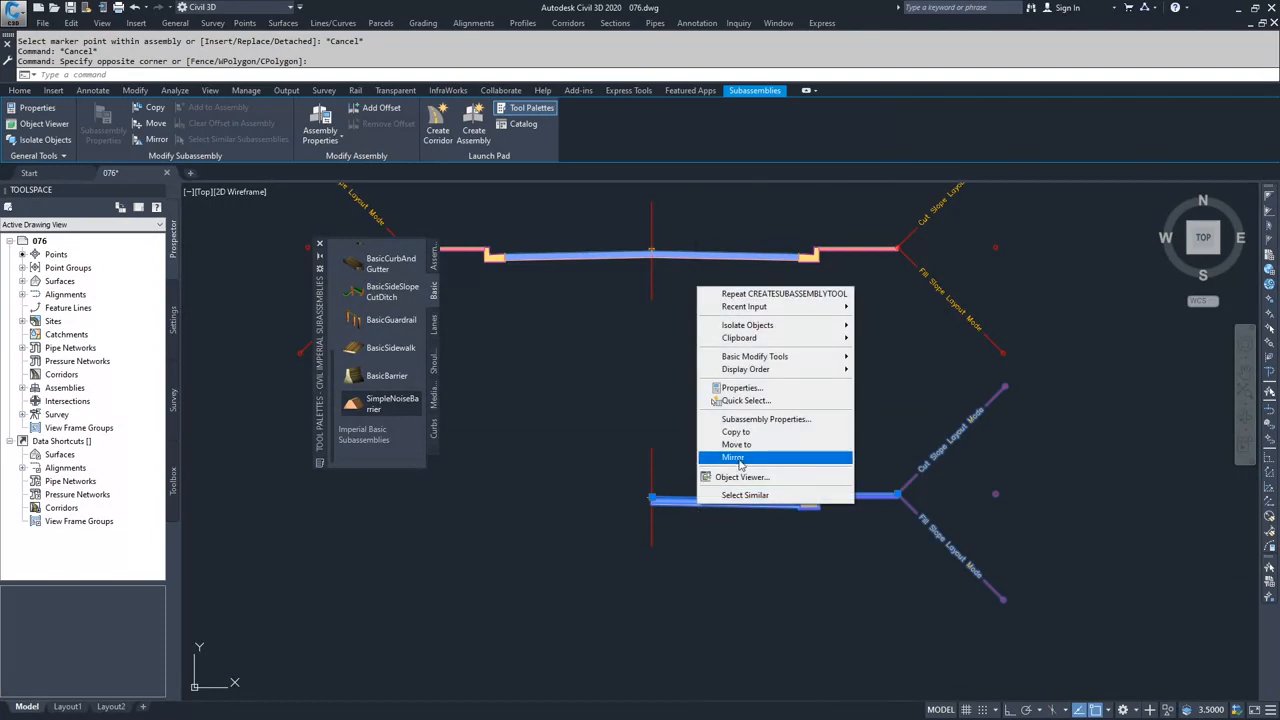
pyautogui.click(741, 458)
pyautogui.click(651, 498)
pyautogui.press('Escape')
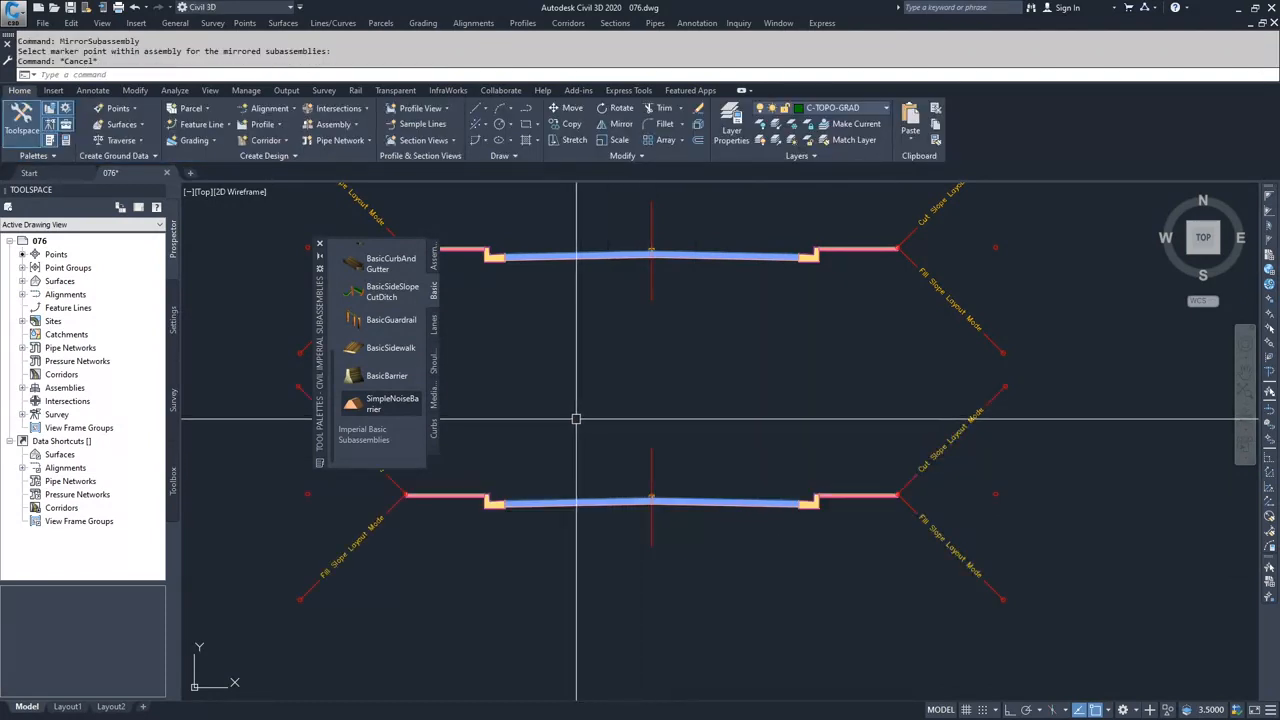
pyautogui.scroll(-3, 572, 425)
pyautogui.moveTo(572, 425); pyautogui.dragTo(655, 415, button='middle')
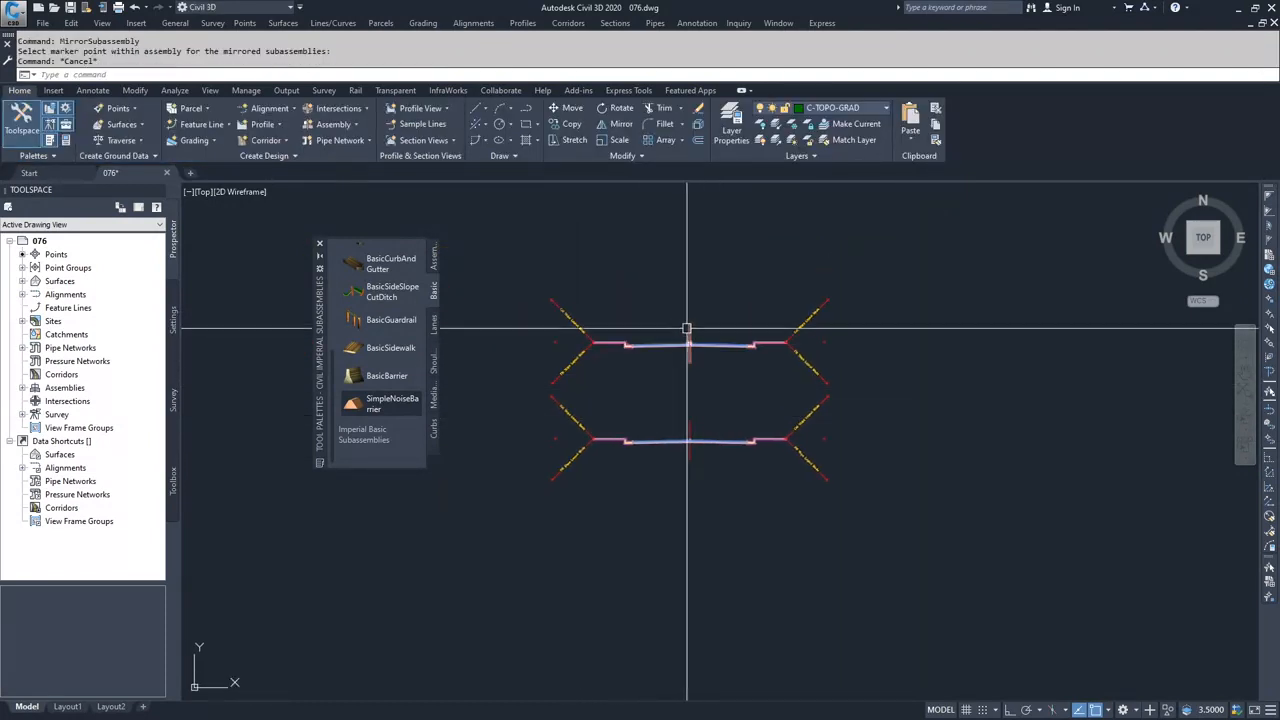
pyautogui.click(319, 244)
pyautogui.press('Escape')
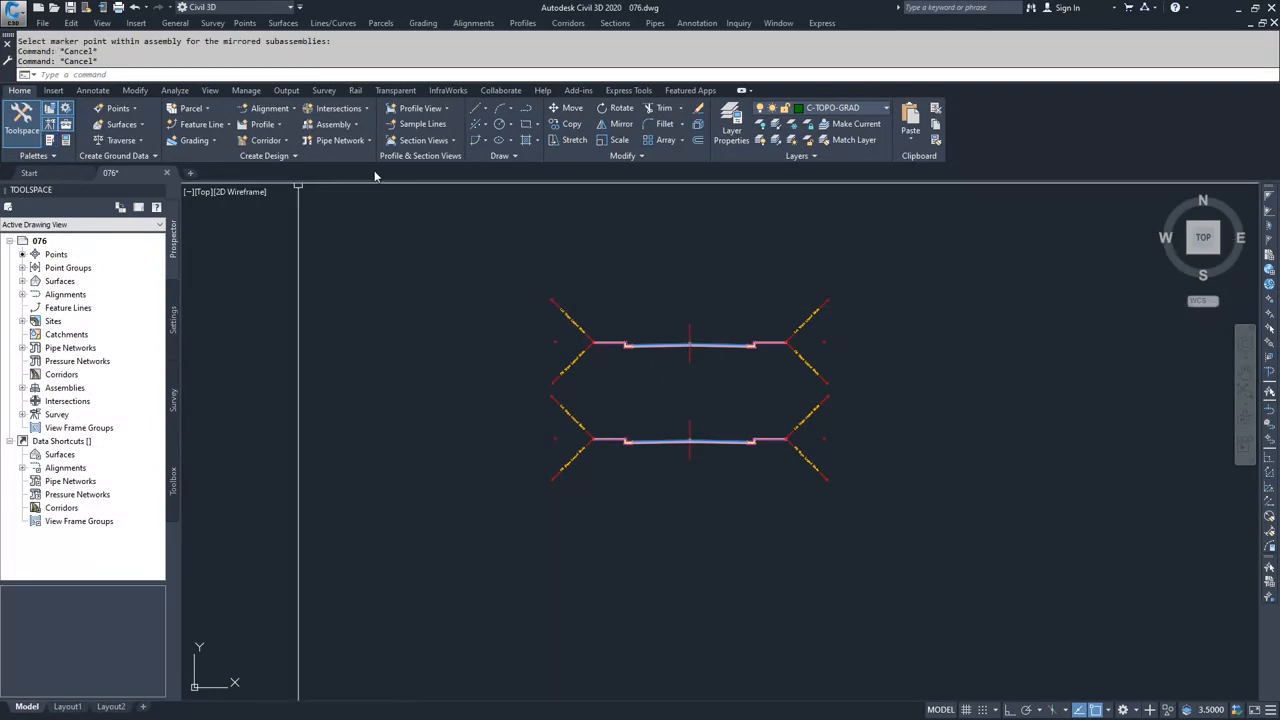
# - Create a third assembly named Cul-de-sac, keeping the Basic style and All Codes set, with its baseline below the two finished assemblies
pyautogui.click(344, 125)
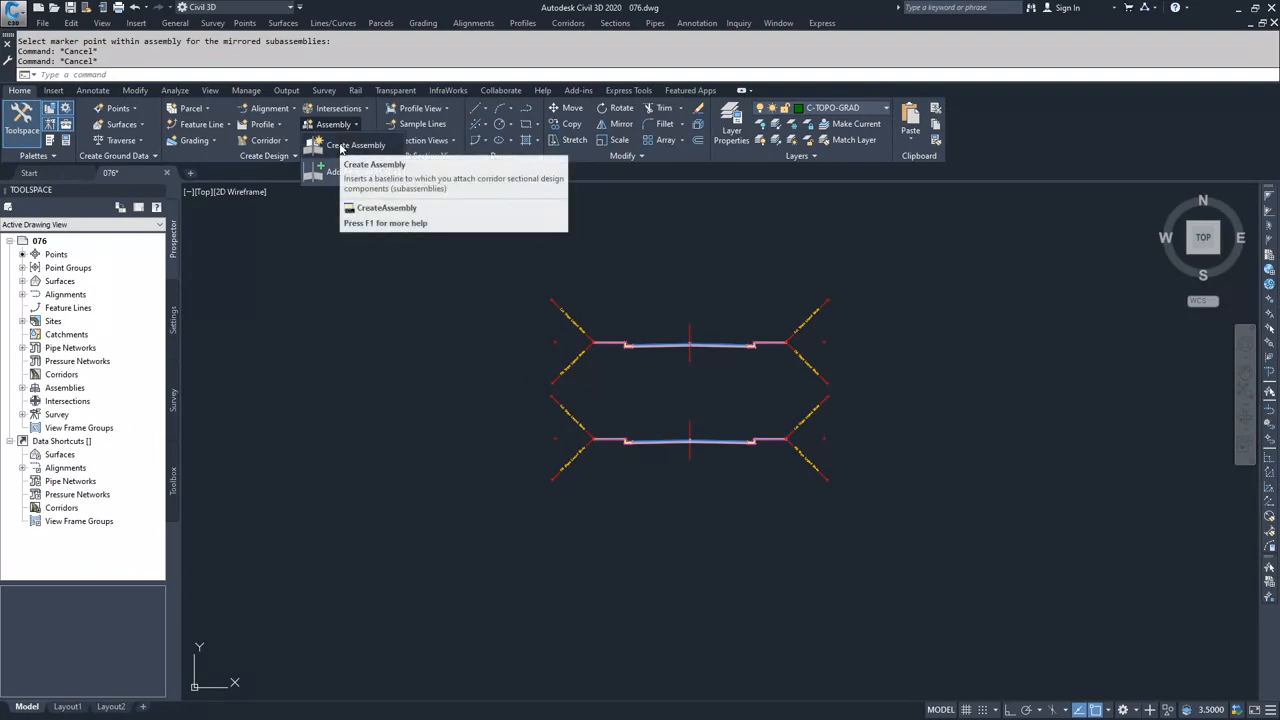
pyautogui.click(340, 148)
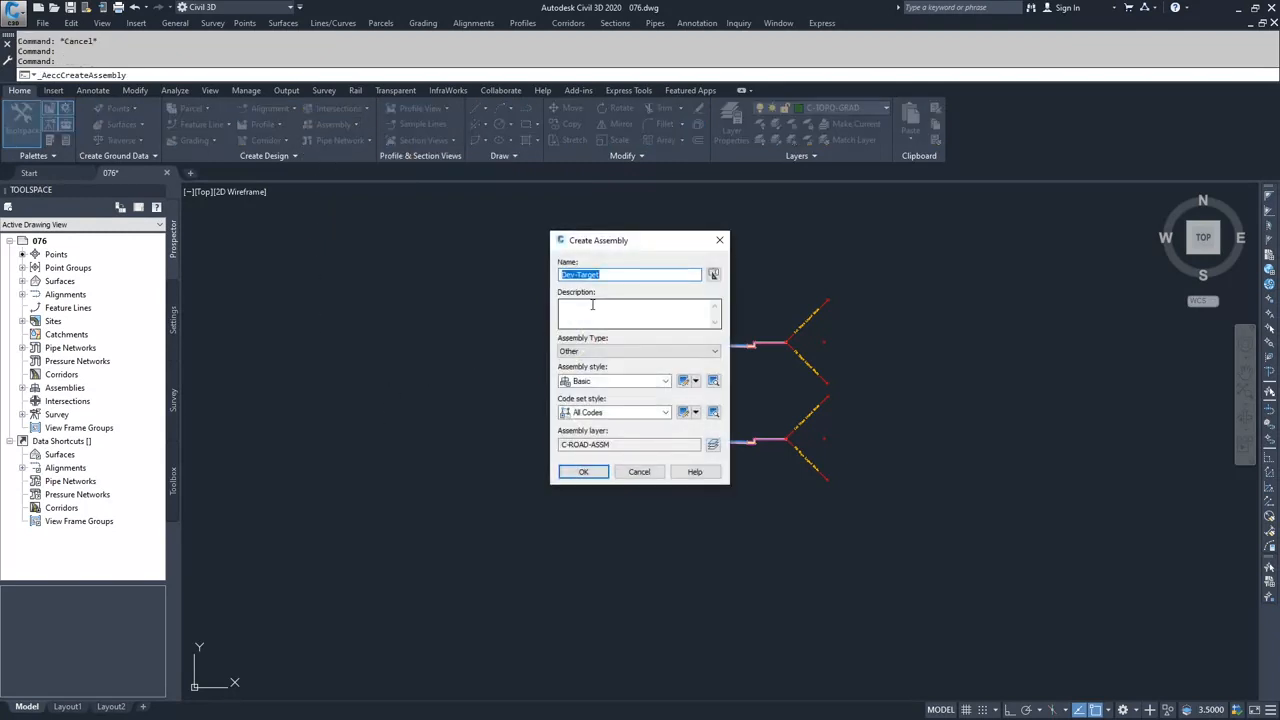
pyautogui.write('Cul-de-sac')
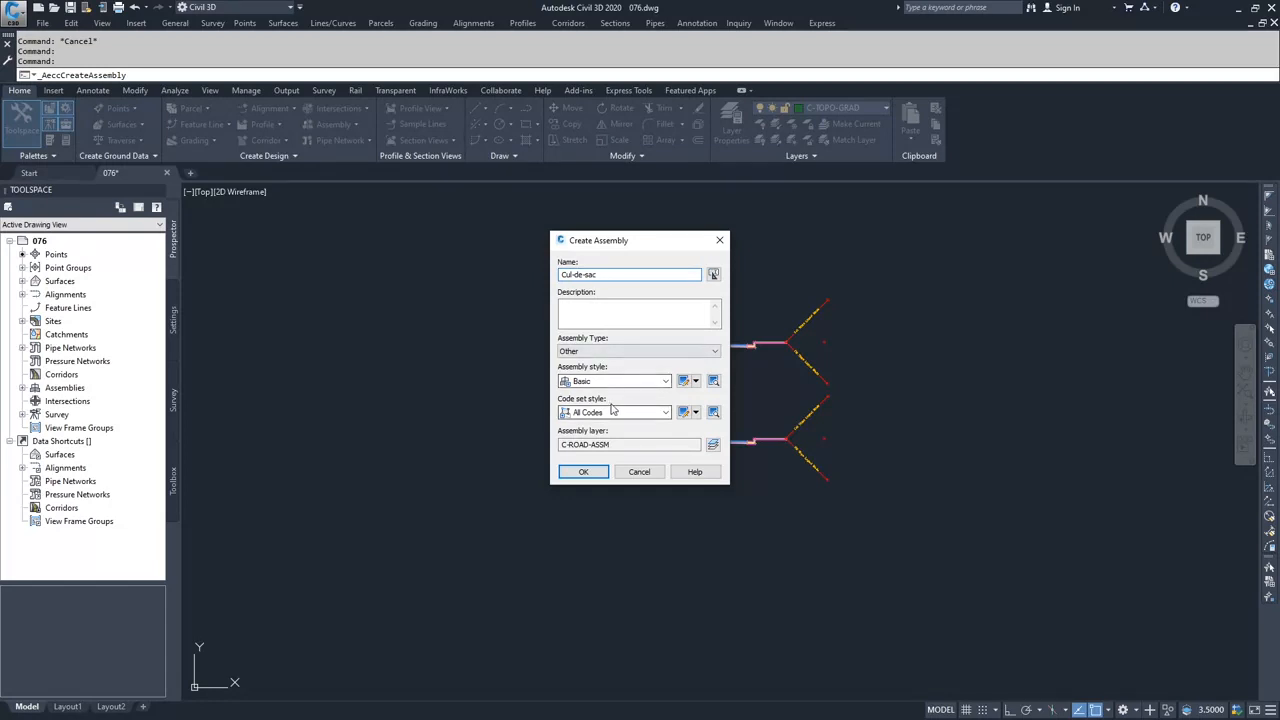
pyautogui.click(585, 471)
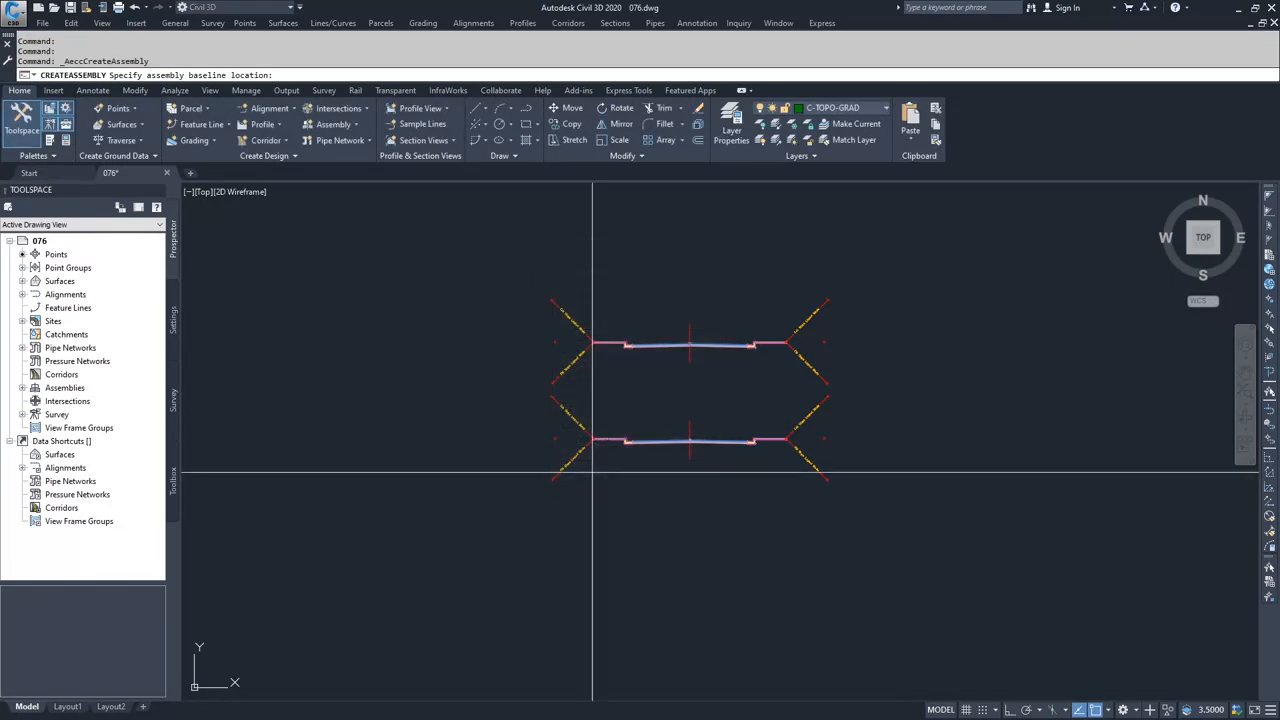
pyautogui.click(690, 580)
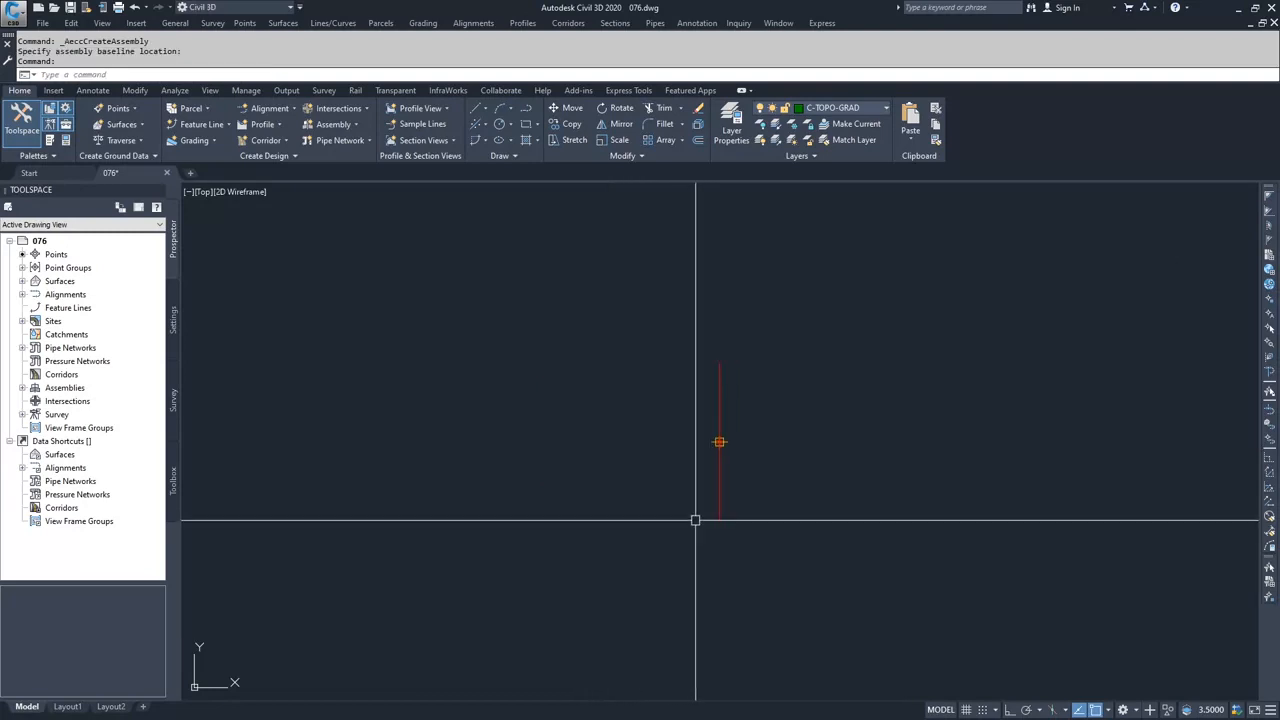
# - Begin adding a right-side BasicLaneTransition subassembly with a default width of 15' and a default slope of 2%
pyautogui.click(51, 141)
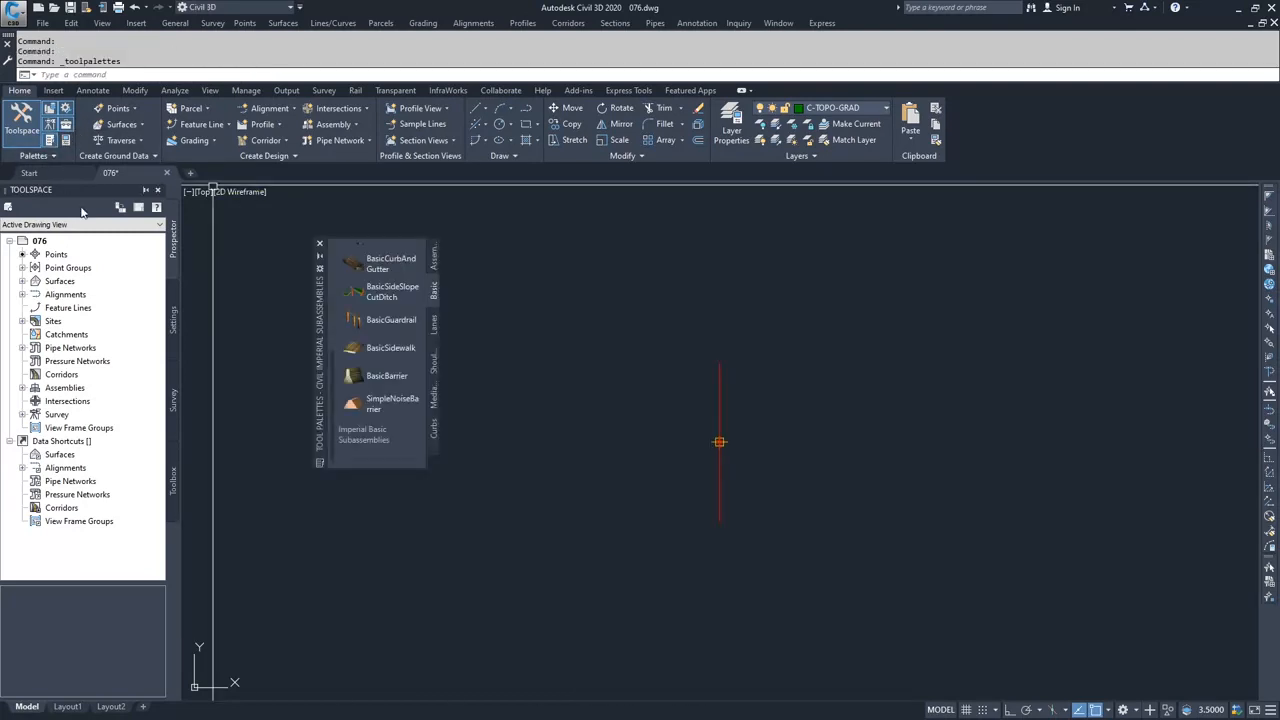
pyautogui.scroll(5, 381, 313)
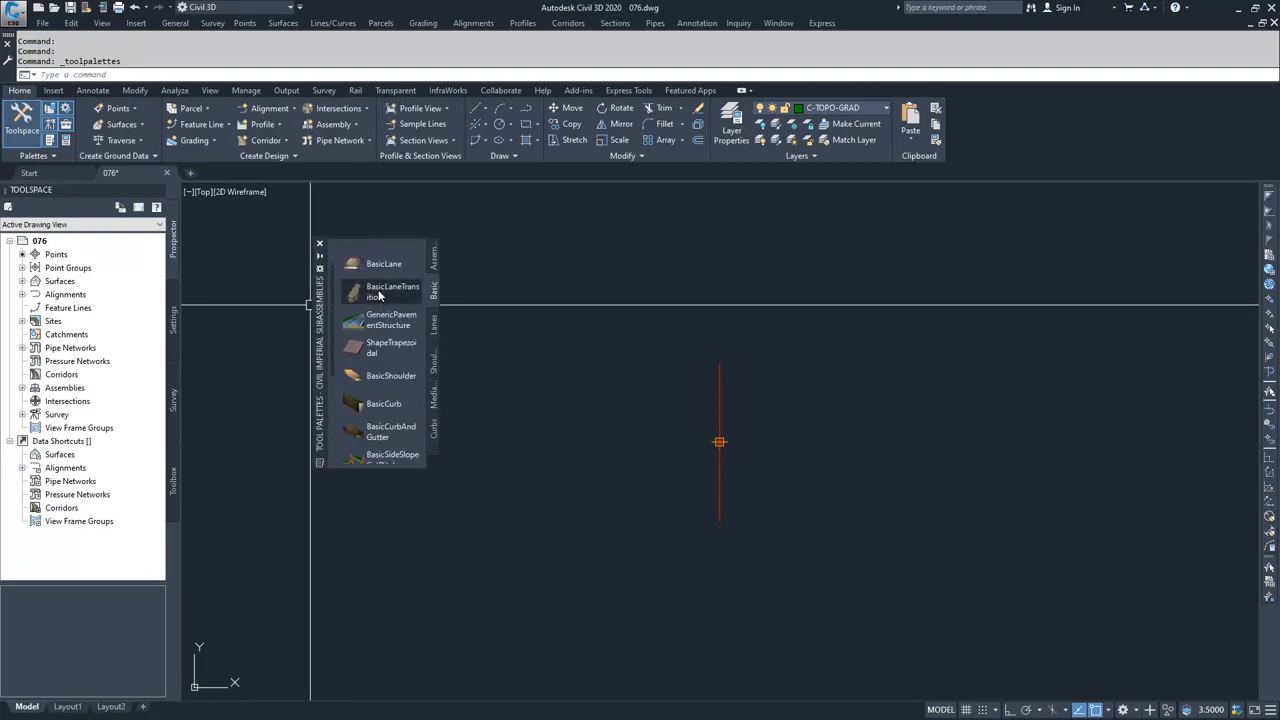
pyautogui.click(379, 294)
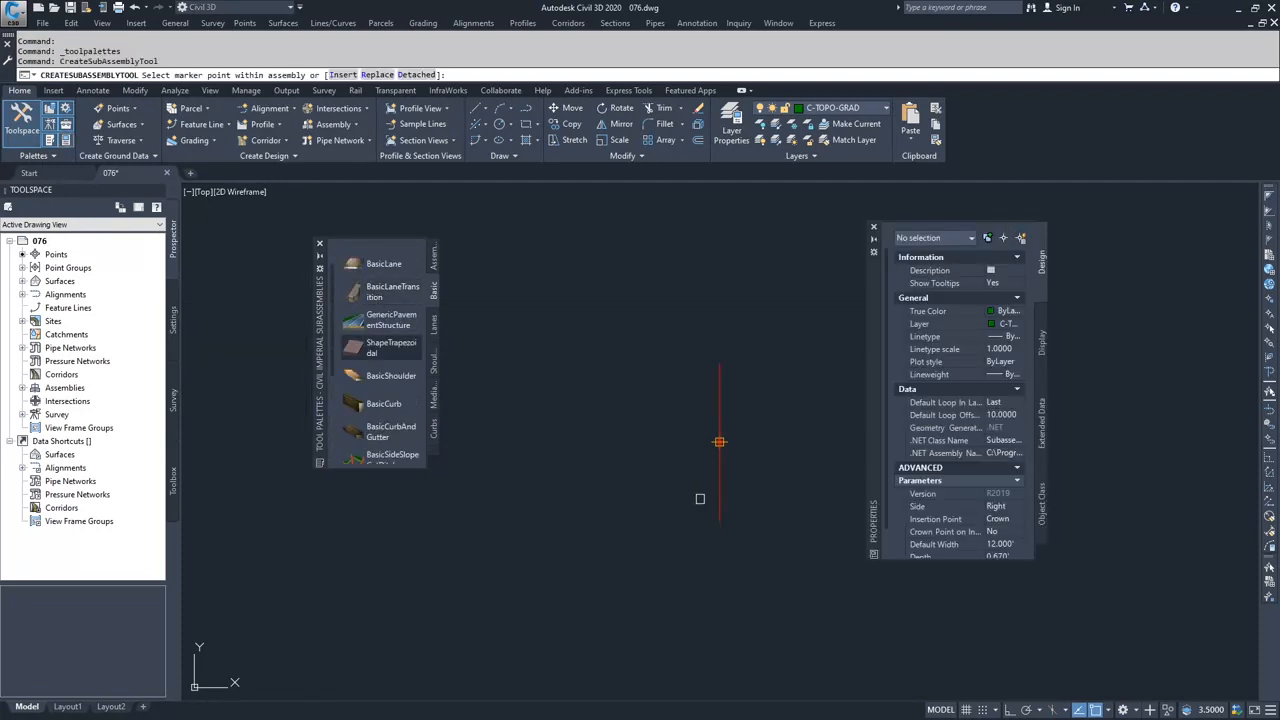
pyautogui.click(1010, 548)
pyautogui.write('15')
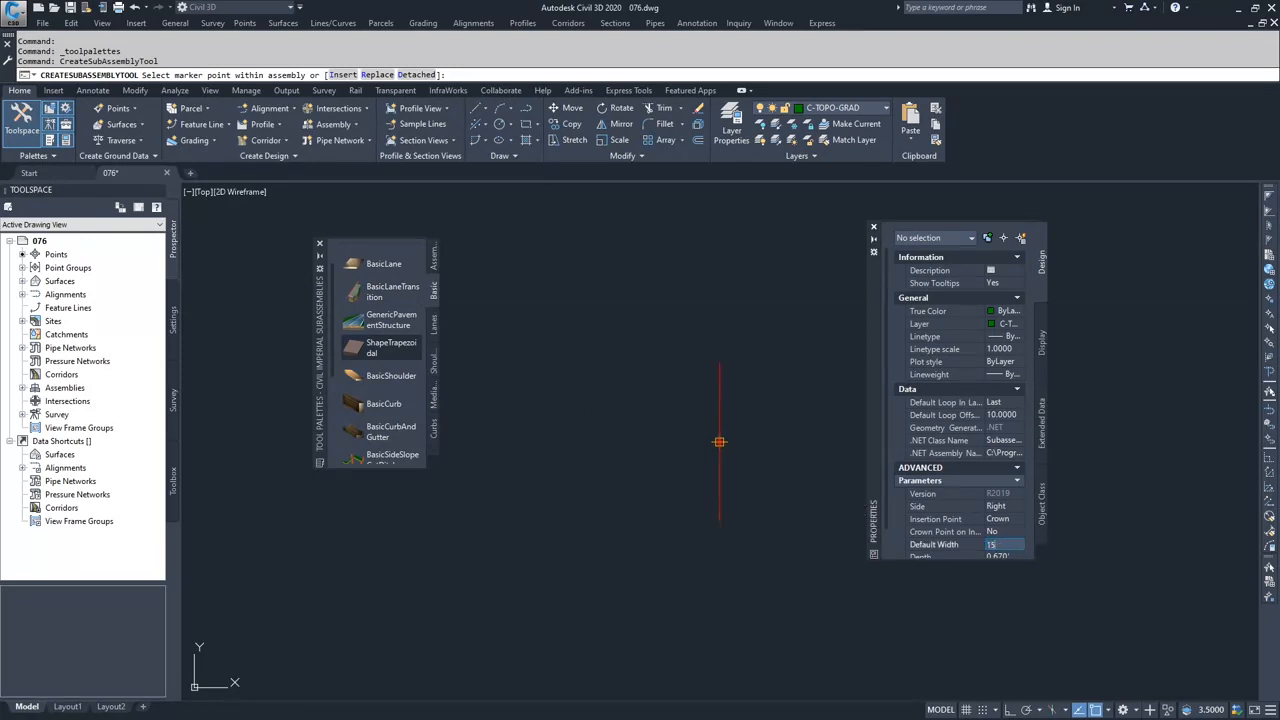
pyautogui.scroll(-2, 998, 541)
pyautogui.press('Return')
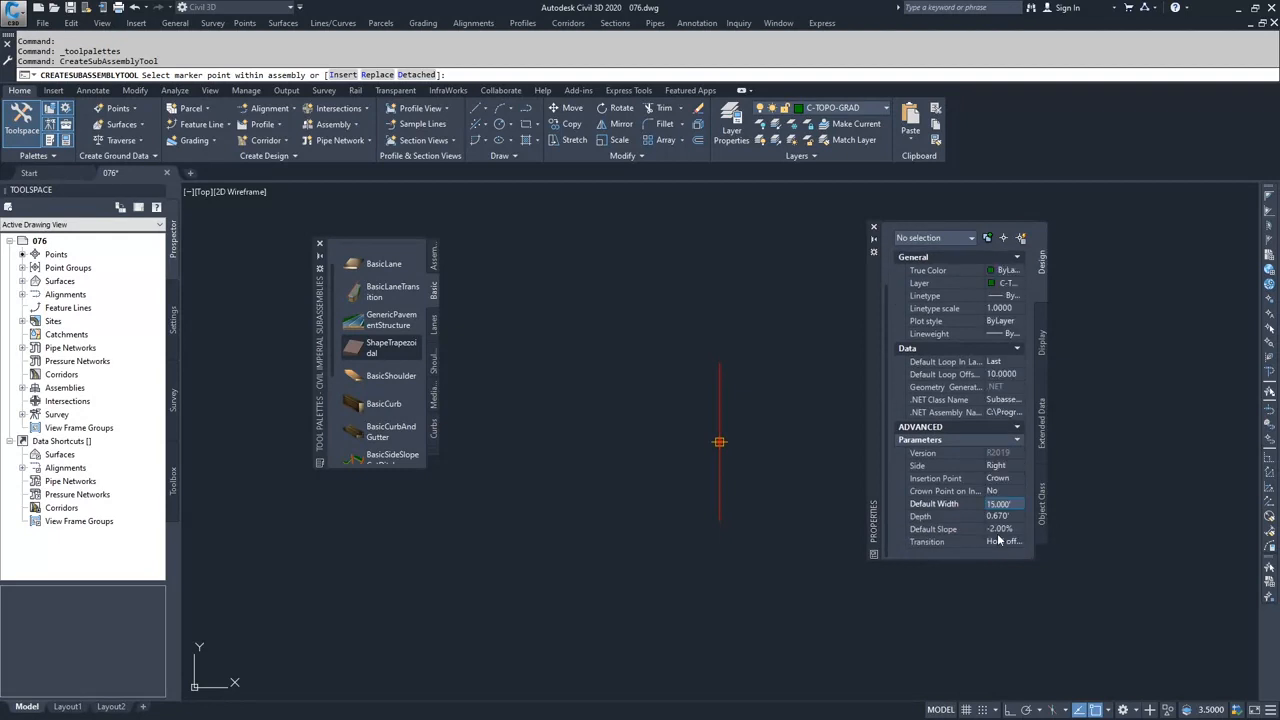
pyautogui.click(1000, 530)
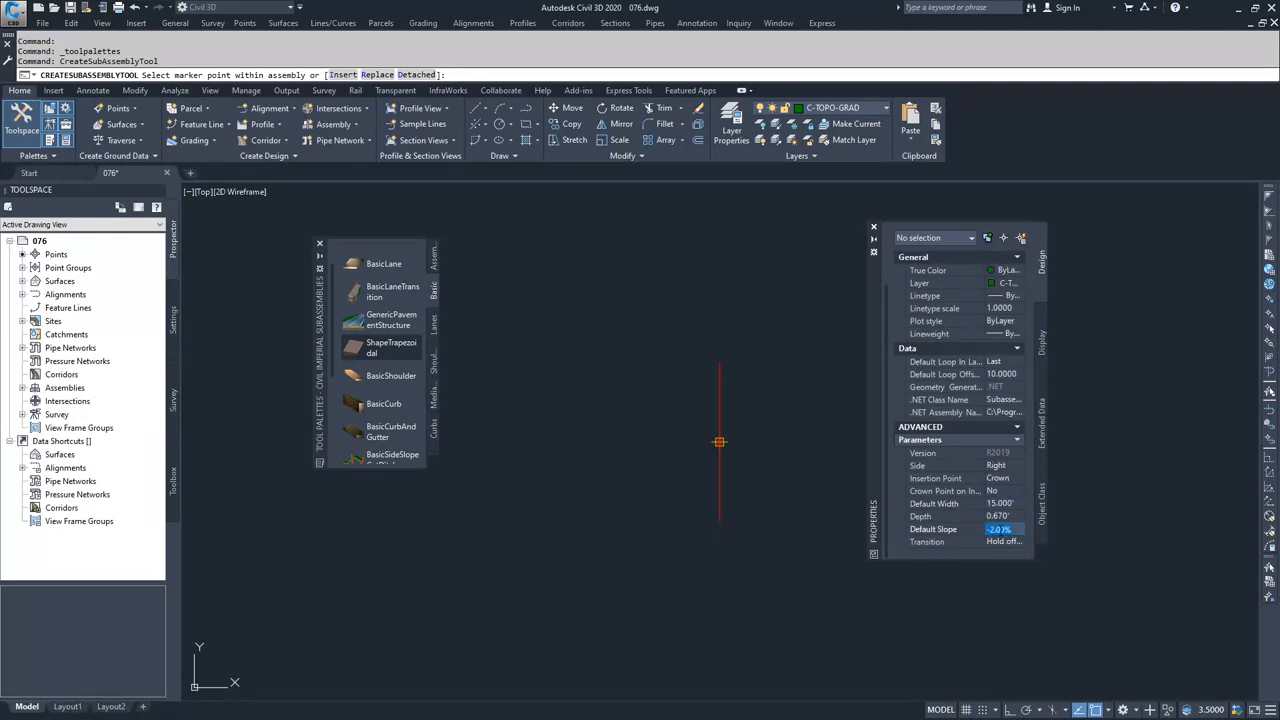
pyautogui.write('2')
# - Set the lane's transition to Change offset and elevation and its insertion point to Edge of Travel Way, and attach it to the Cul-de-sac baseline
pyautogui.click(1000, 541)
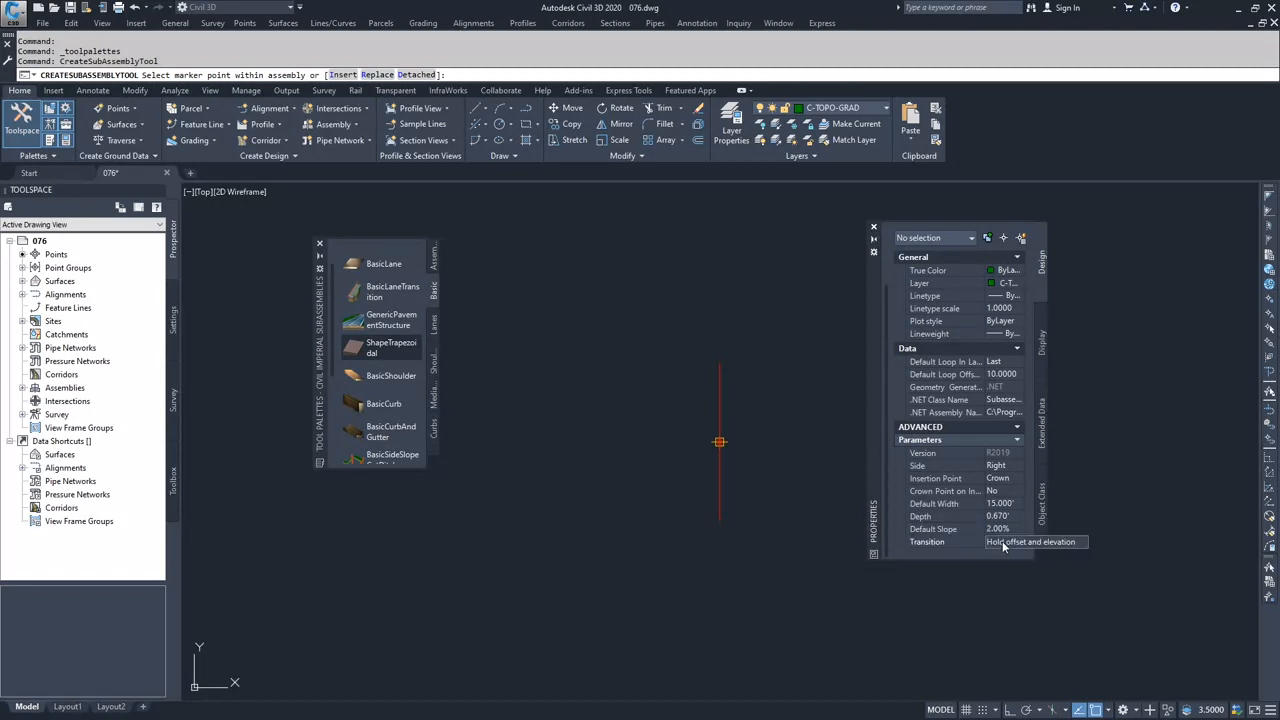
pyautogui.click(1007, 545)
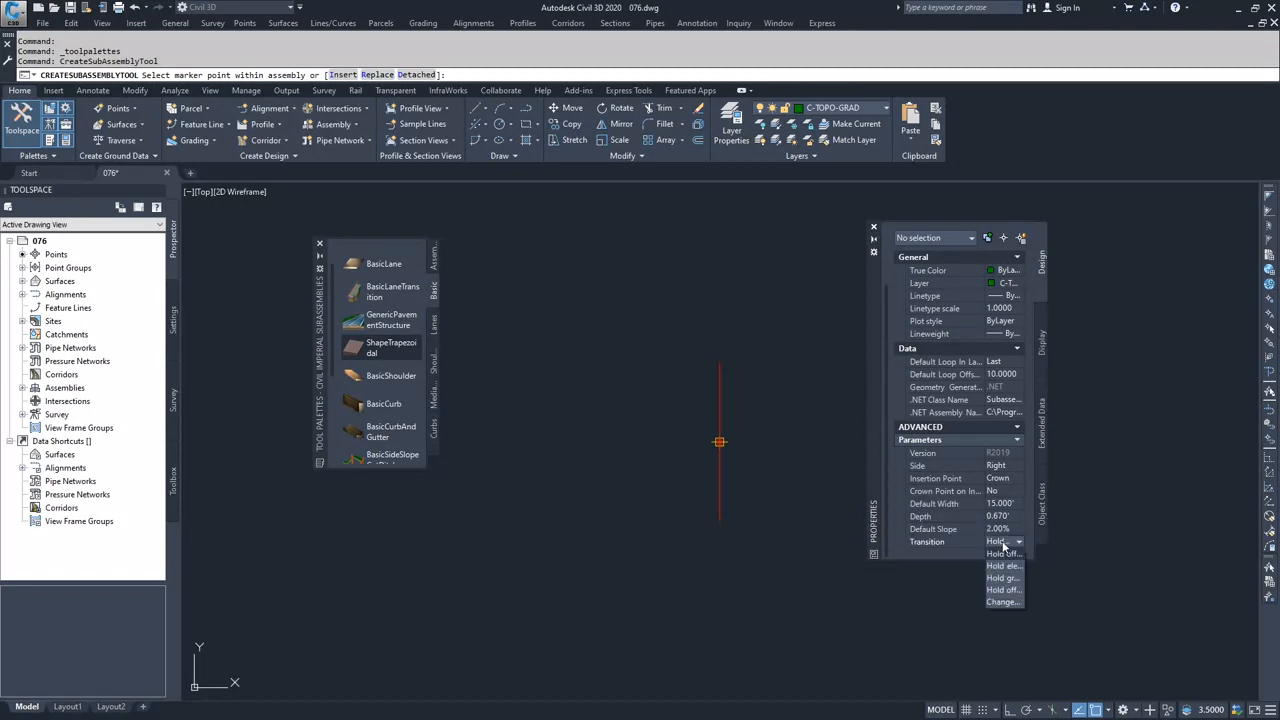
pyautogui.click(1007, 601)
pyautogui.scroll(1, 1006, 526)
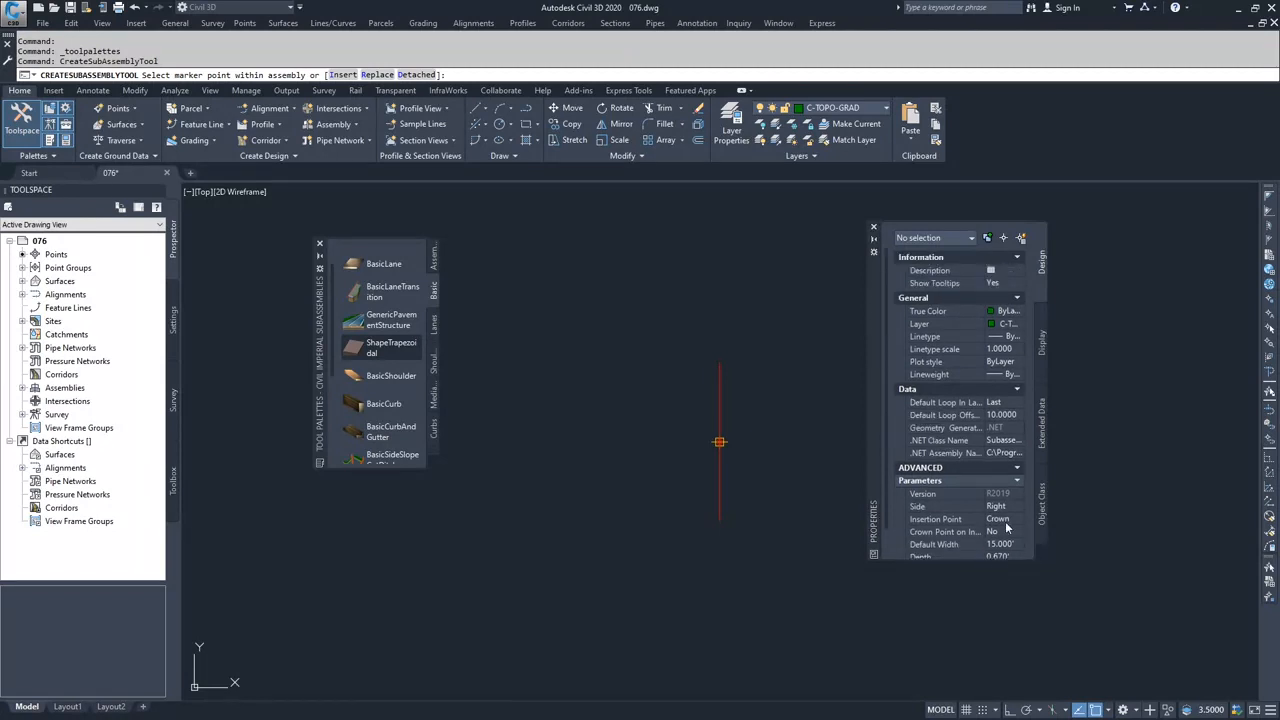
pyautogui.click(1007, 521)
pyautogui.click(1008, 522)
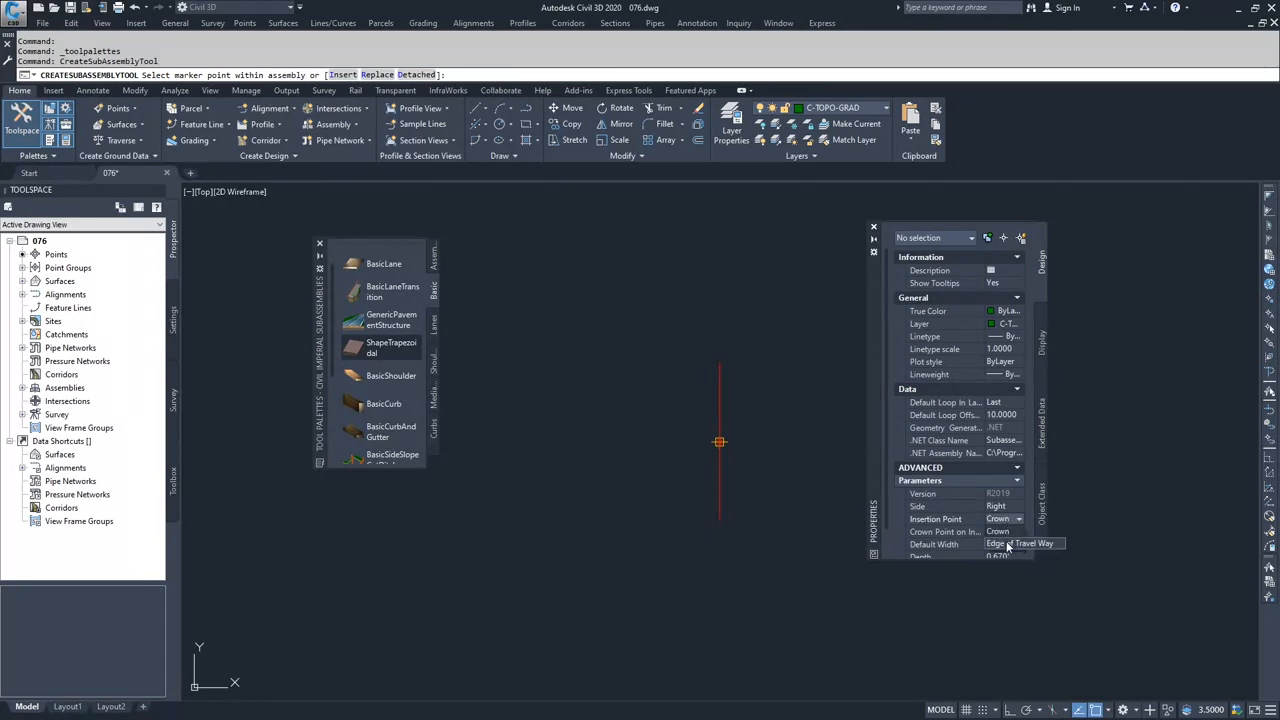
pyautogui.click(1007, 544)
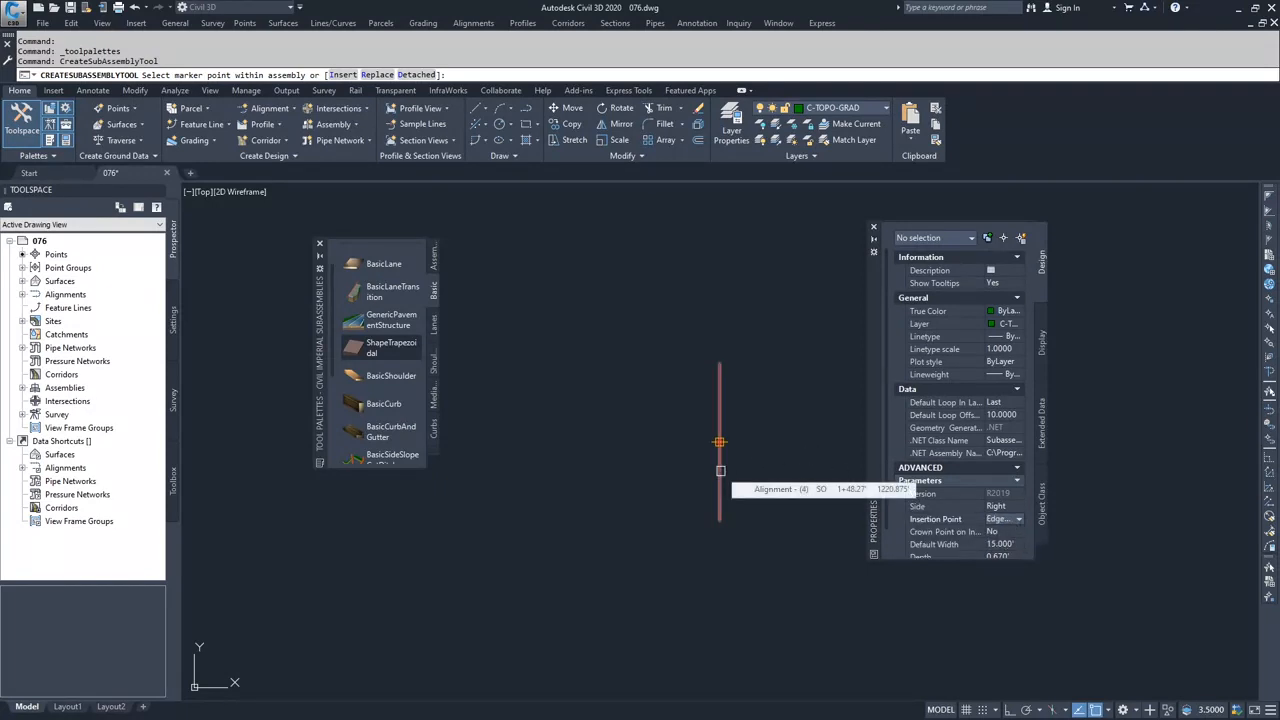
pyautogui.click(720, 471)
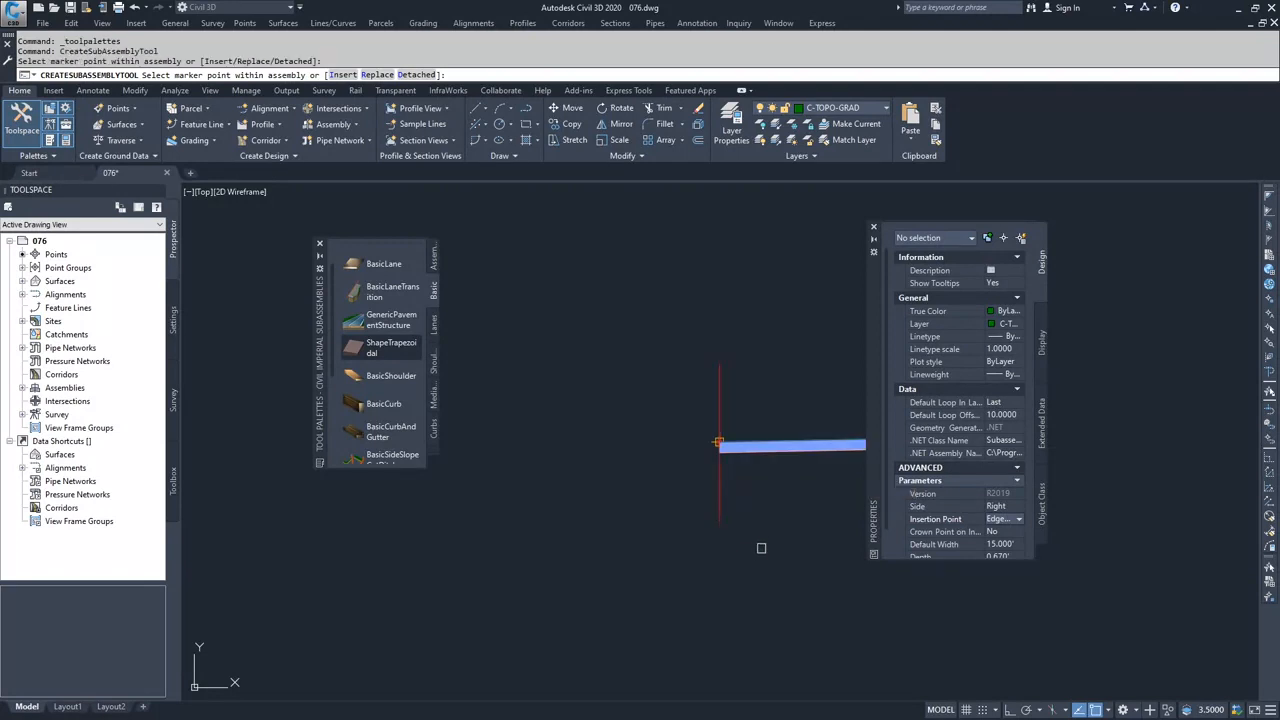
# - Attach a left-side BasicCurbAndGutter subassembly to the Cul-de-sac baseline, opposite the lane
pyautogui.scroll(-2, 800, 545)
pyautogui.moveTo(800, 545); pyautogui.dragTo(671, 491, button='middle')
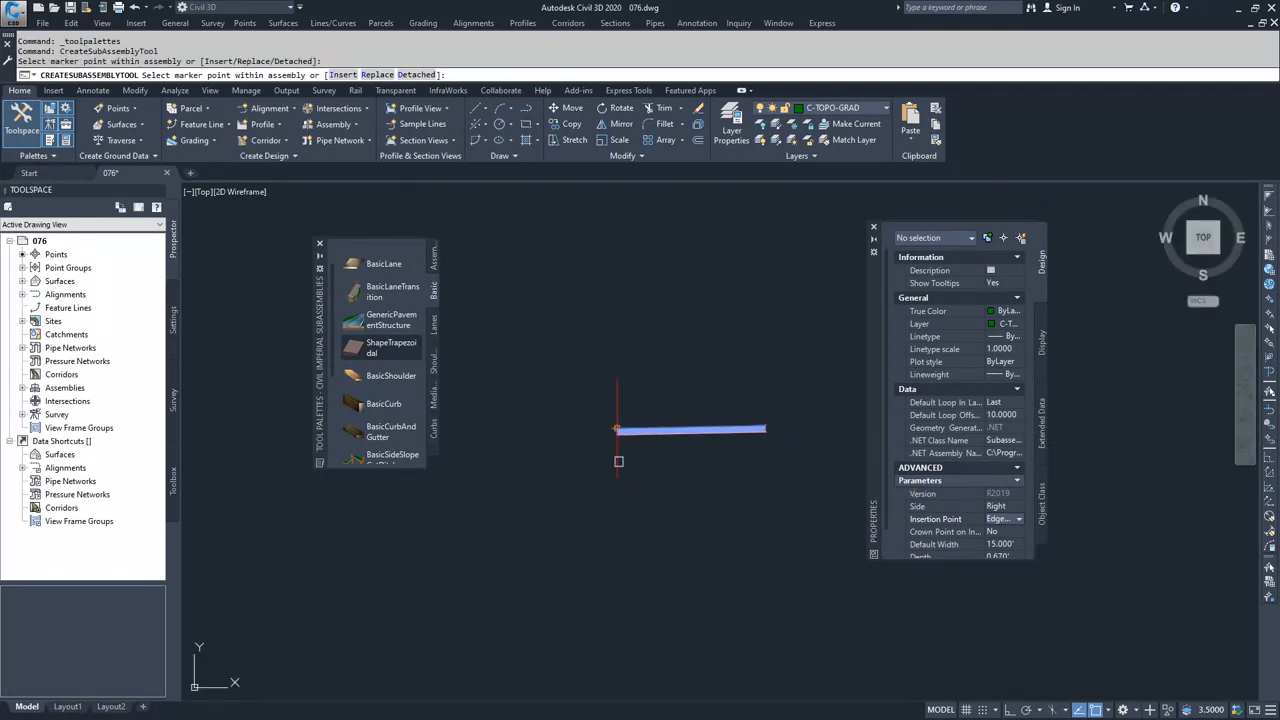
pyautogui.scroll(-3, 378, 345)
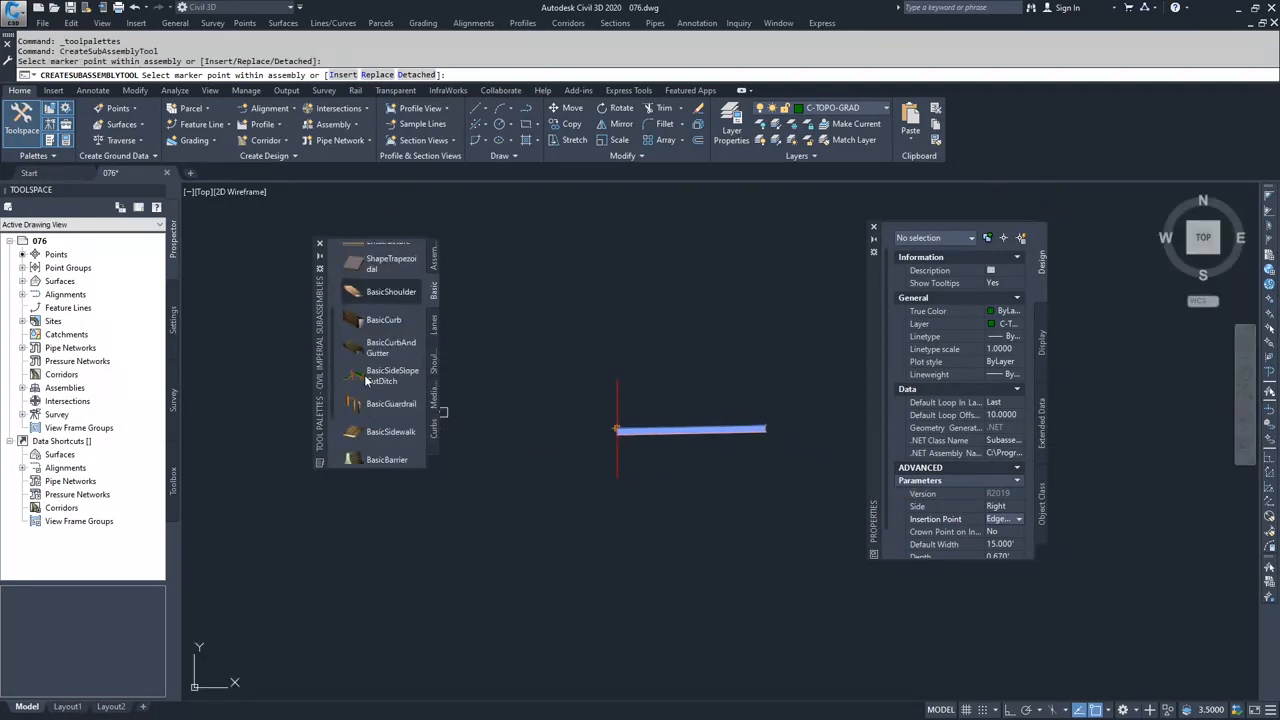
pyautogui.click(367, 350)
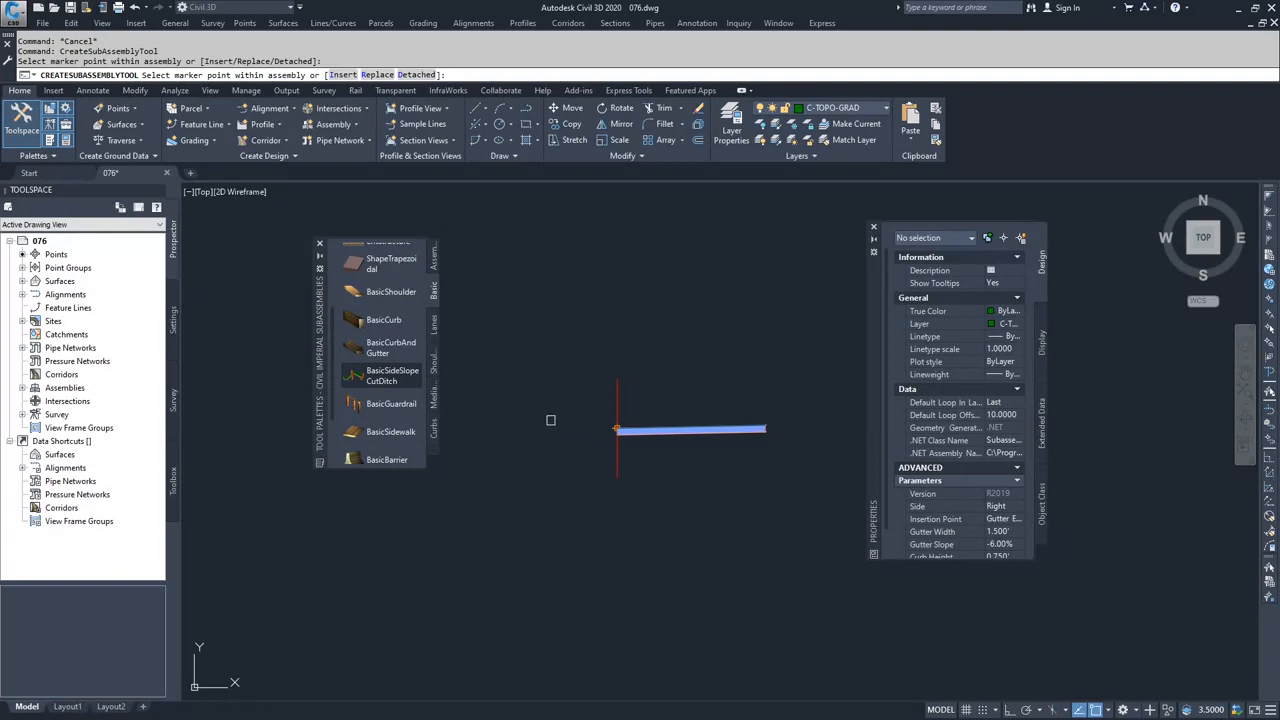
pyautogui.click(1002, 510)
pyautogui.click(1001, 531)
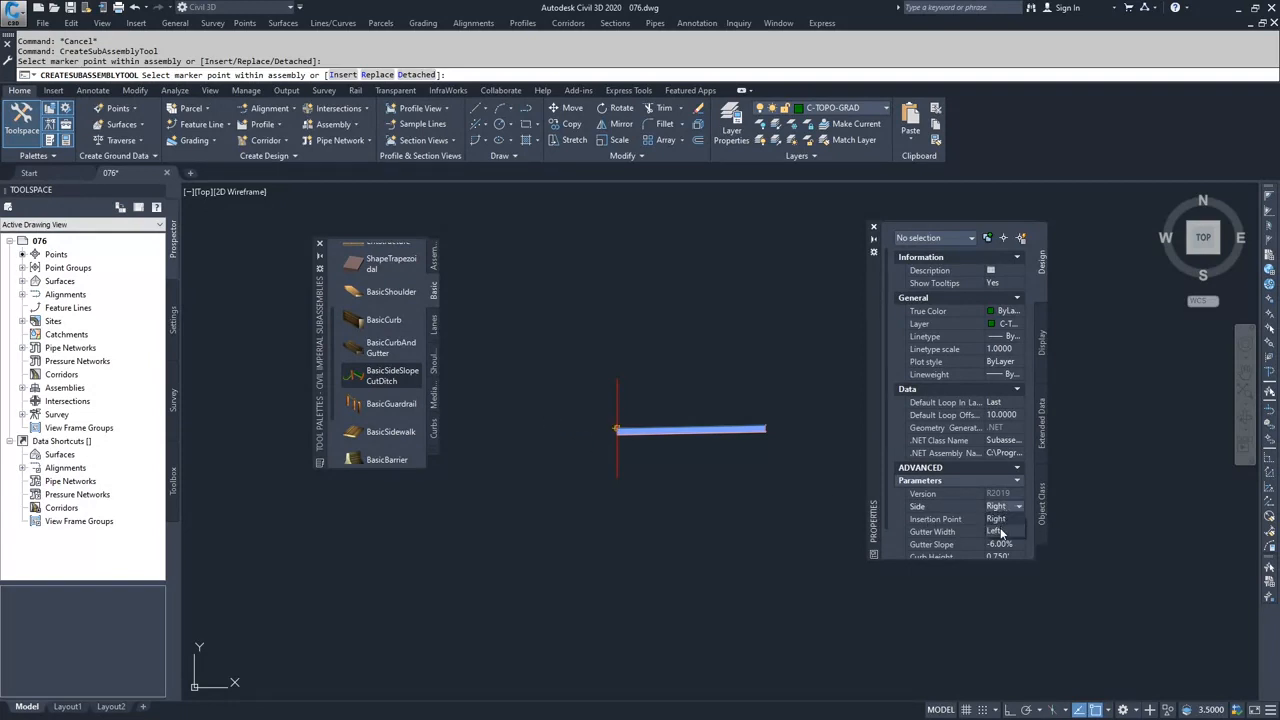
pyautogui.scroll(-1, 1001, 537)
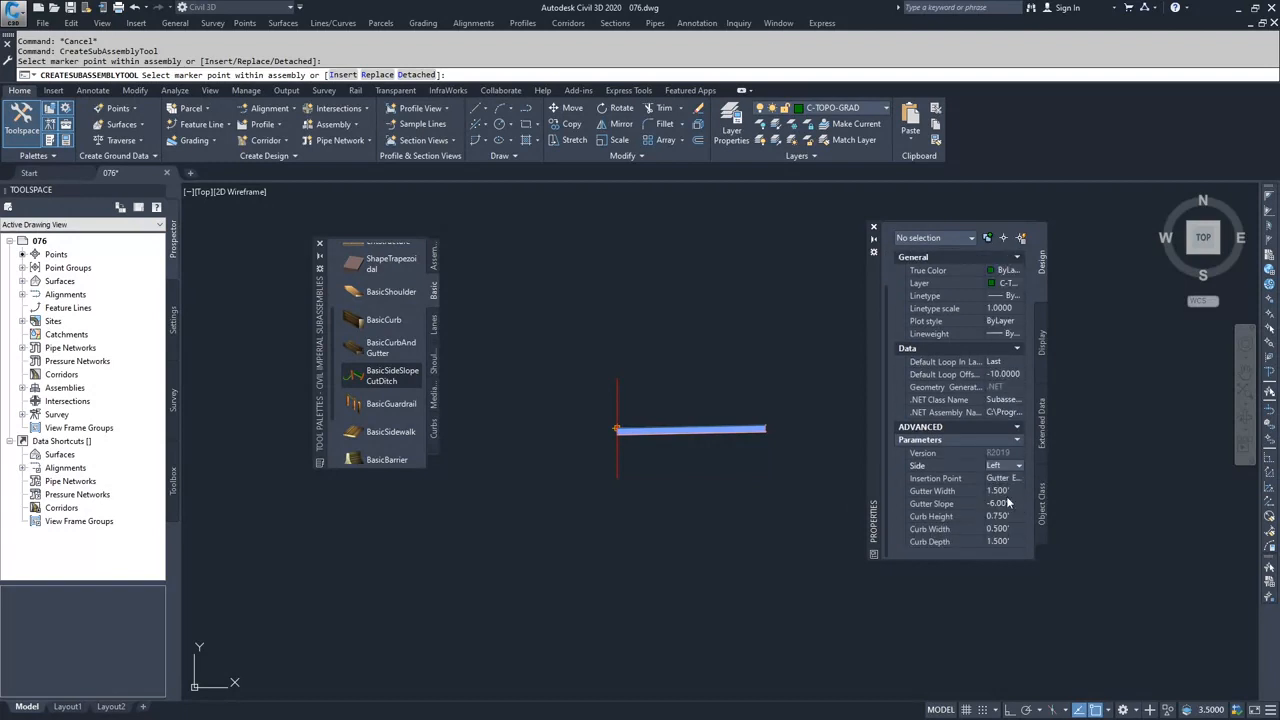
pyautogui.click(614, 400)
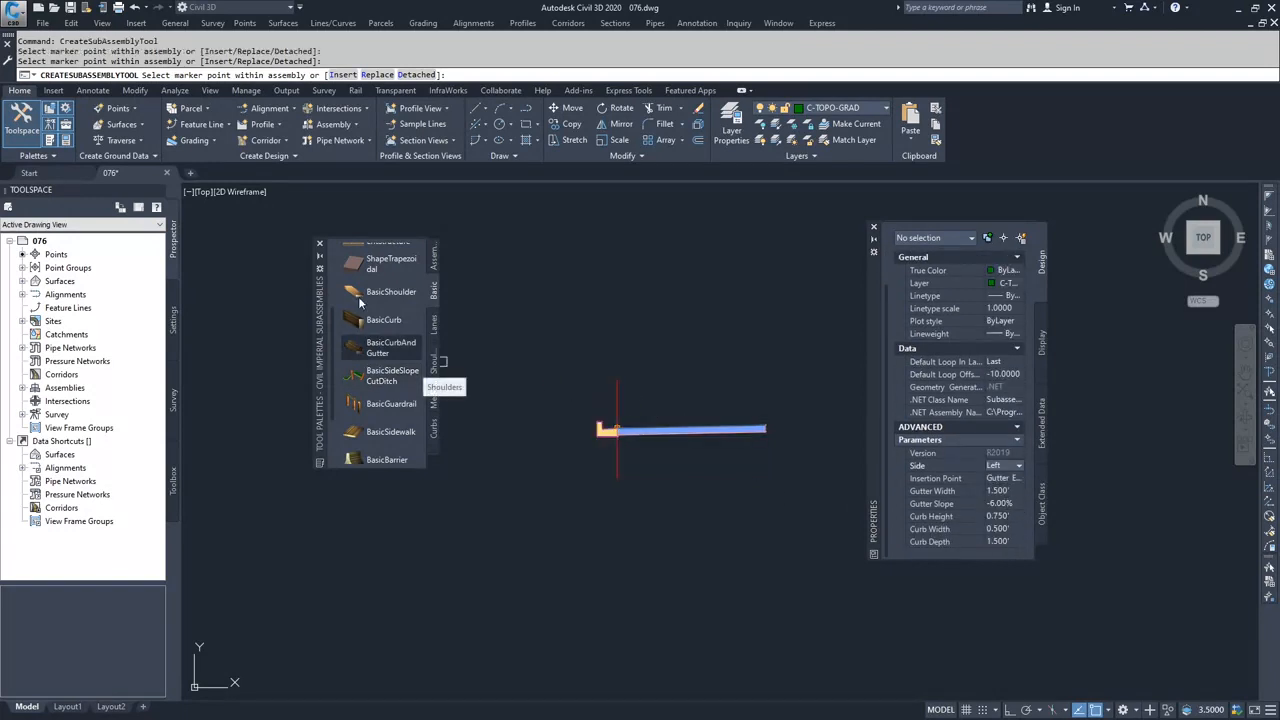
# - Attach a left-side BasicSidewalk subassembly with a width of 8' to the upper marker point at the back of the curb
pyautogui.scroll(-2, 352, 313)
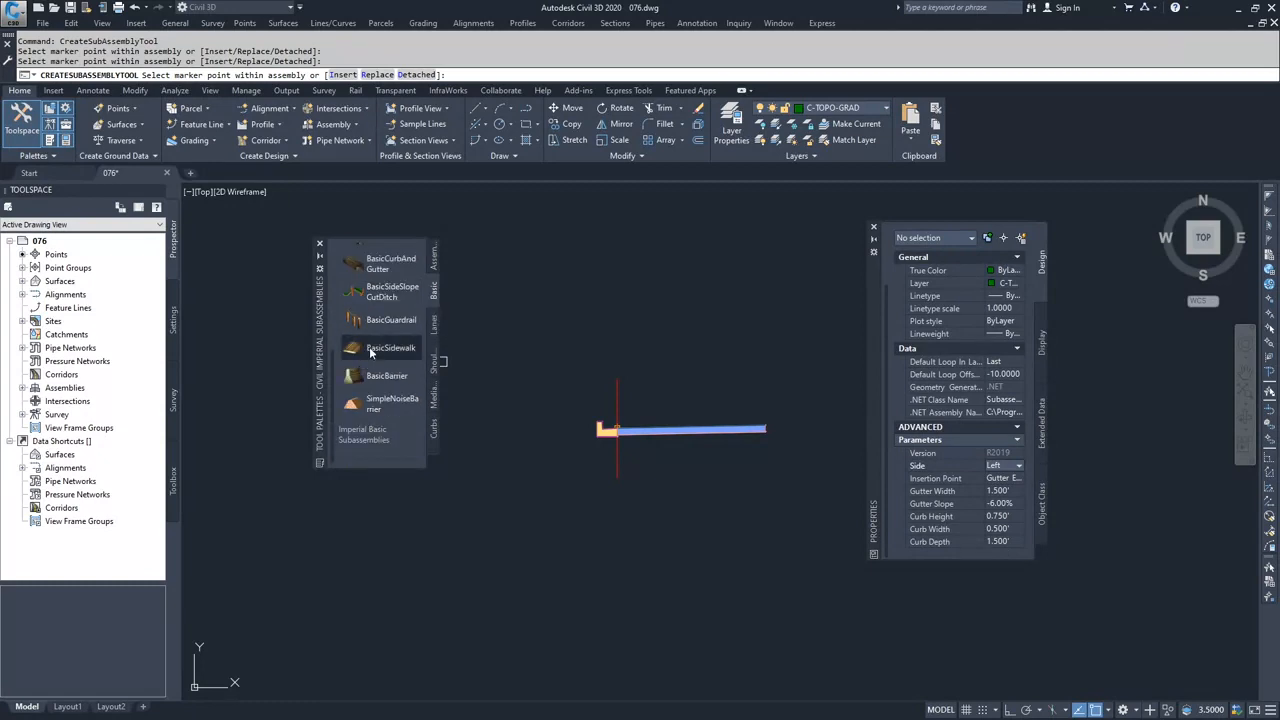
pyautogui.click(371, 350)
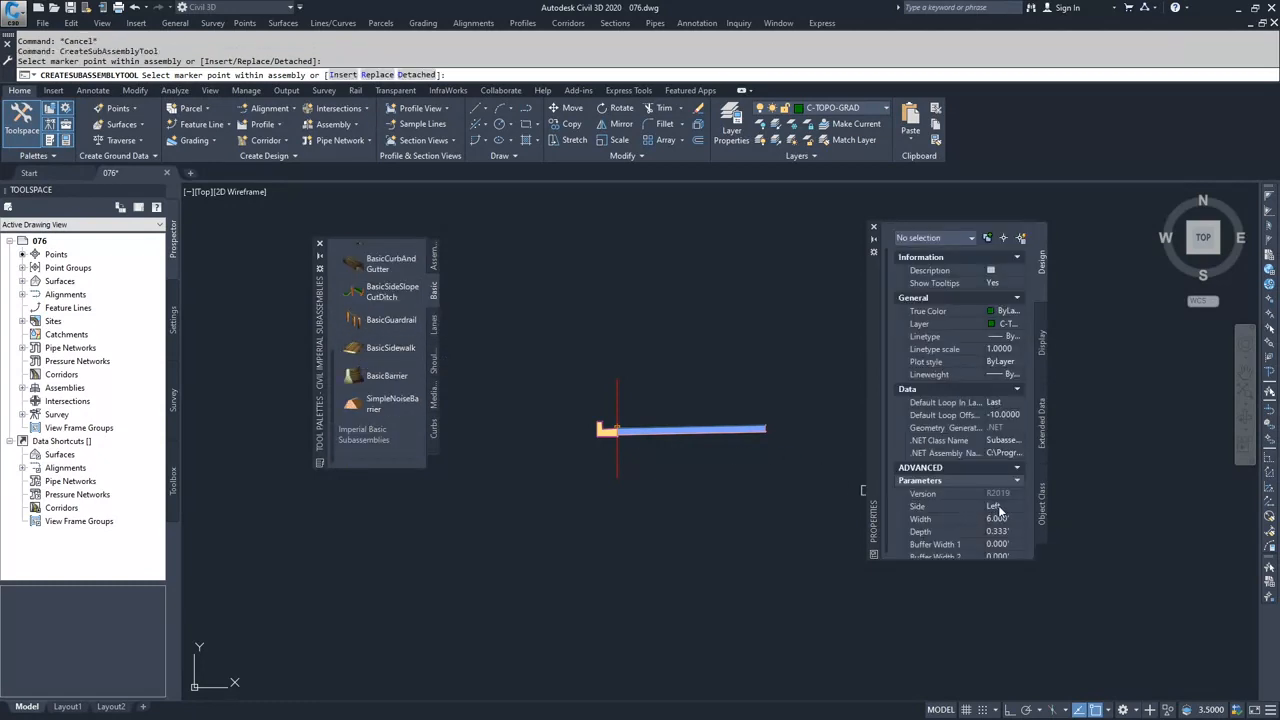
pyautogui.click(1003, 520)
pyautogui.write('8')
pyautogui.press('Tab')
pyautogui.scroll(4, 680, 437)
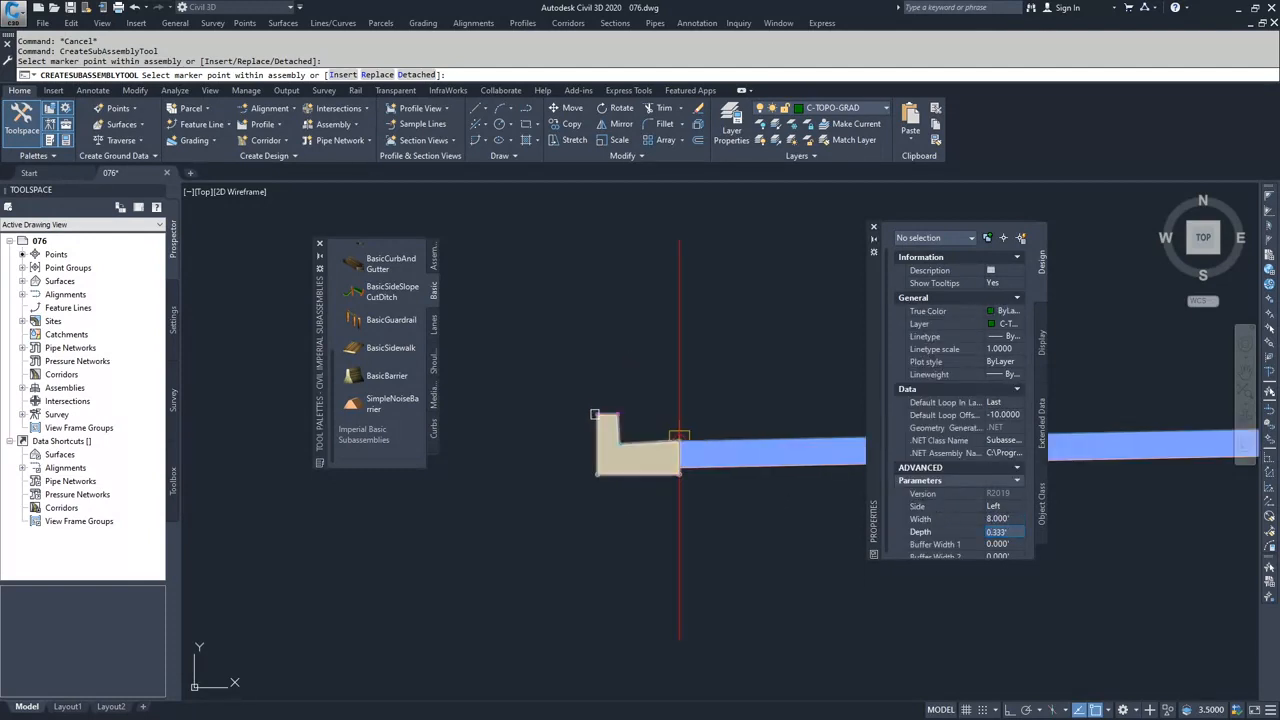
pyautogui.click(594, 413)
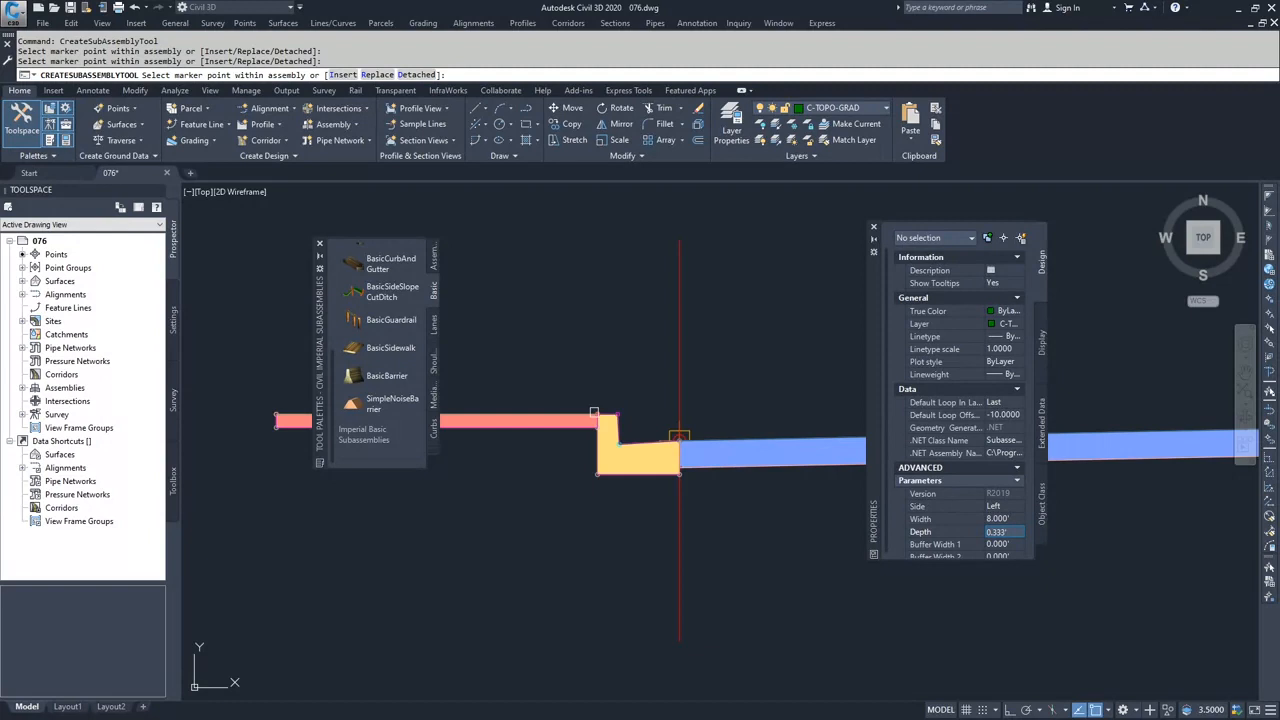
# - Attach a left-side BasicSideSlopeCutDitch with foreslope, bottom and backslope widths of 0' to the sidewalk's upper outer marker point and finish placing subassemblies
pyautogui.click(385, 291)
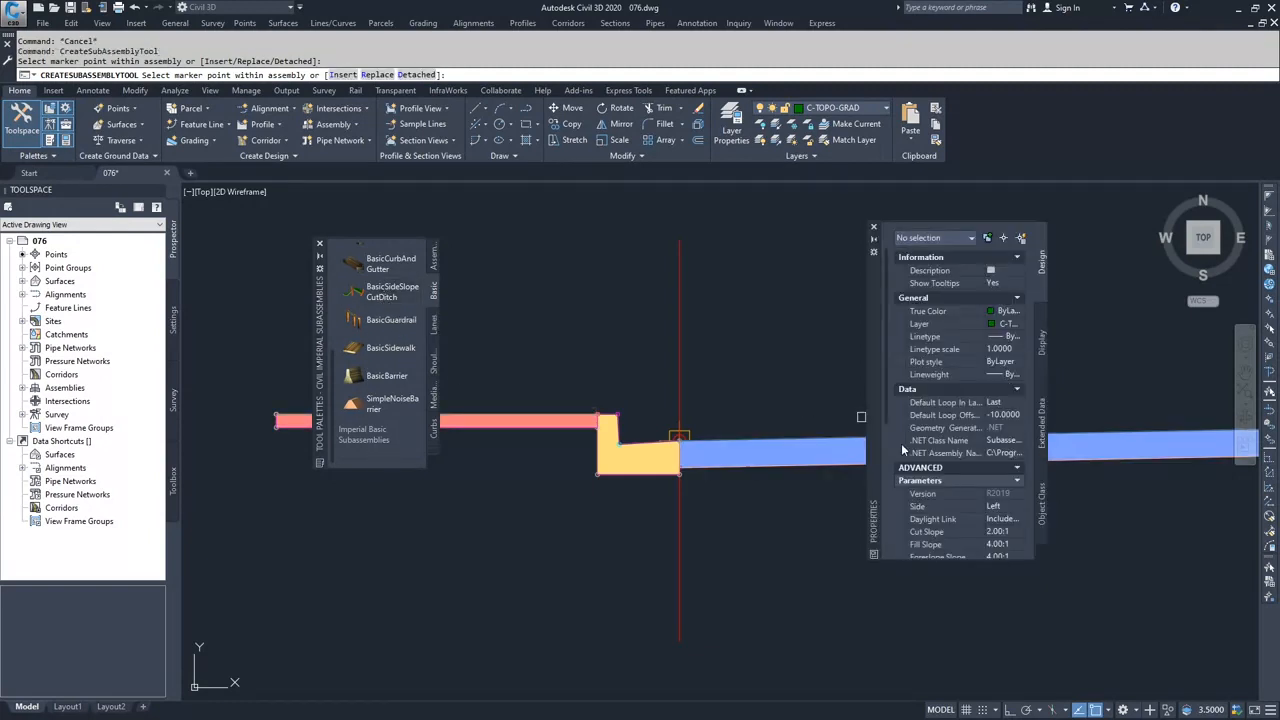
pyautogui.scroll(-5, 946, 485)
pyautogui.click(1002, 410)
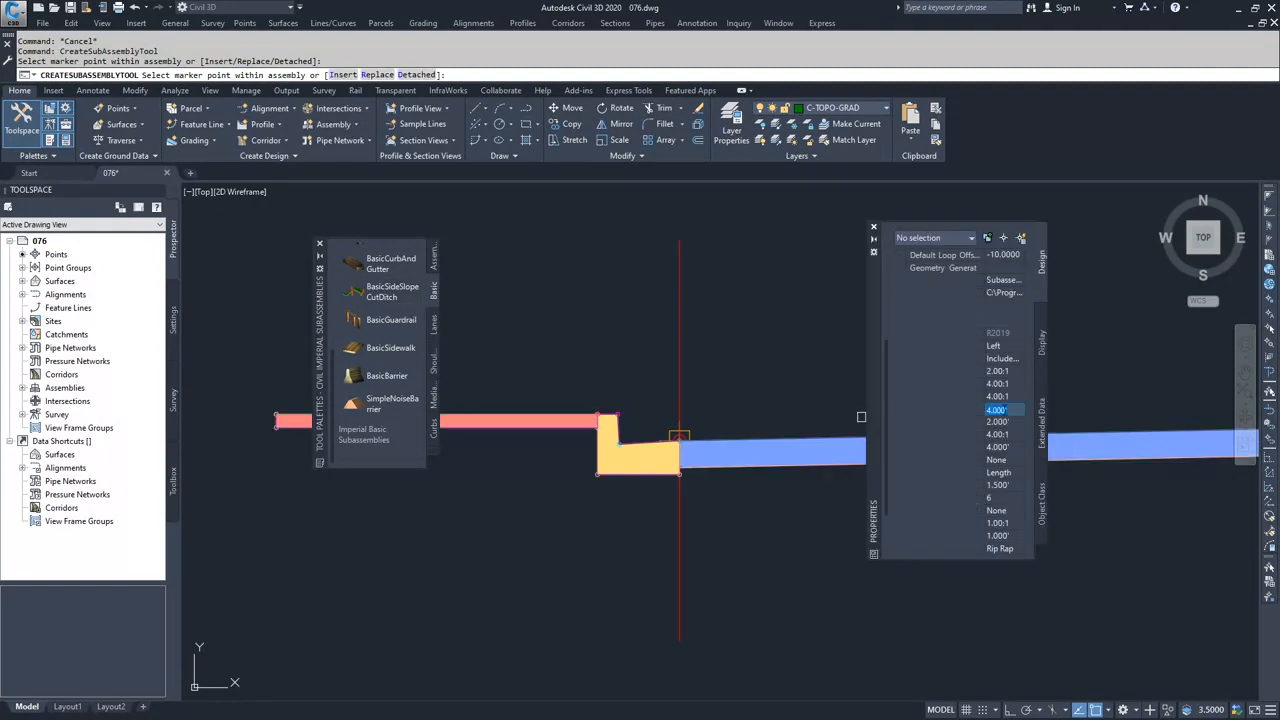
pyautogui.write('0')
pyautogui.press('Tab')
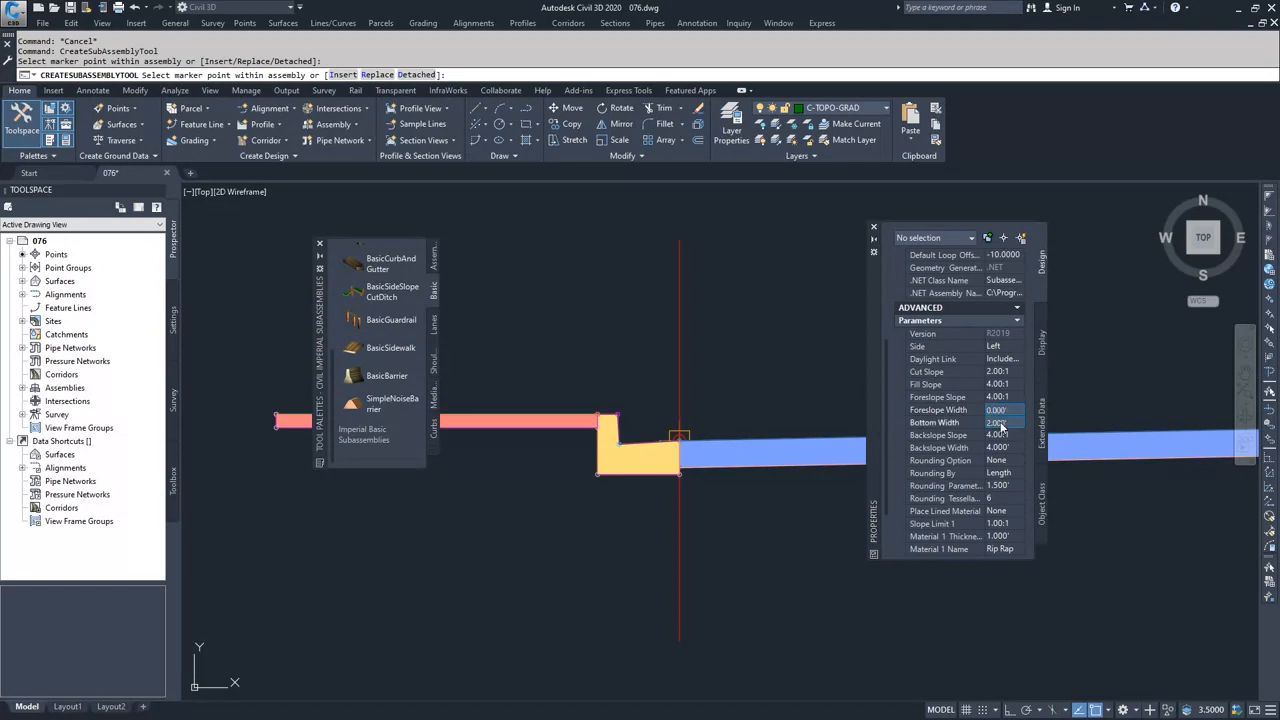
pyautogui.write('0')
pyautogui.press('Tab')
pyautogui.write('0')
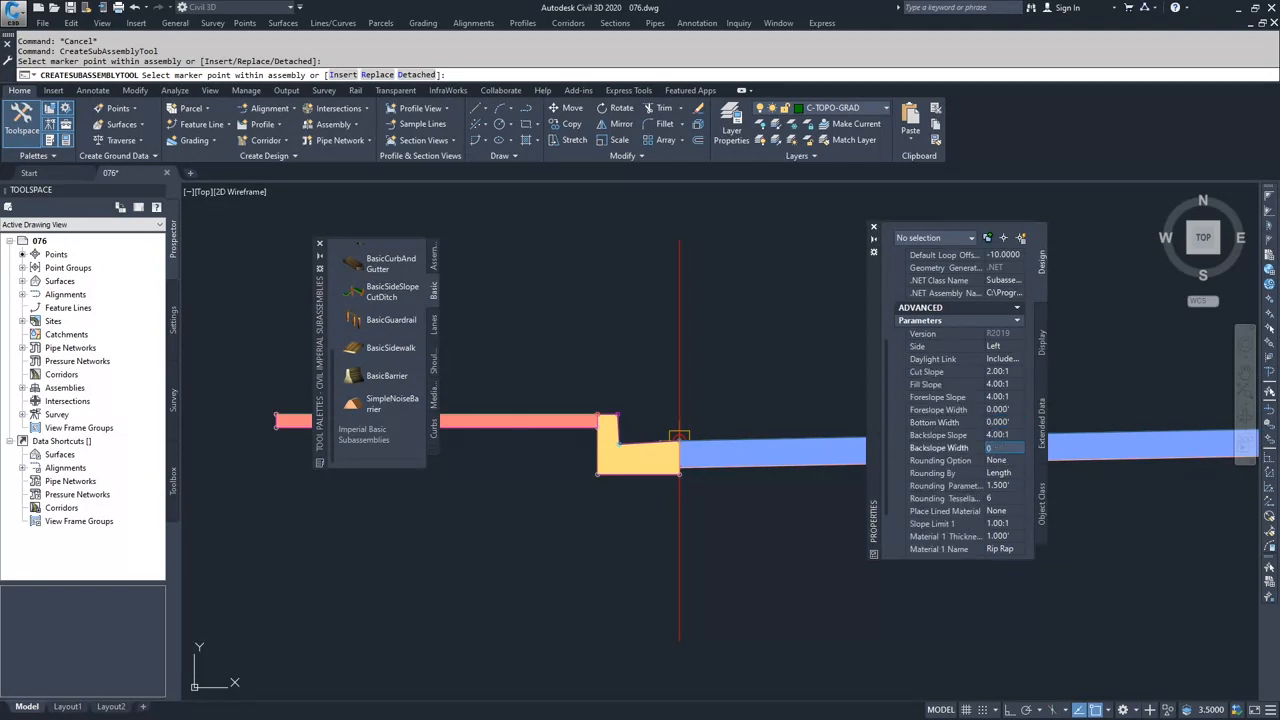
pyautogui.click(942, 461)
pyautogui.click(272, 413)
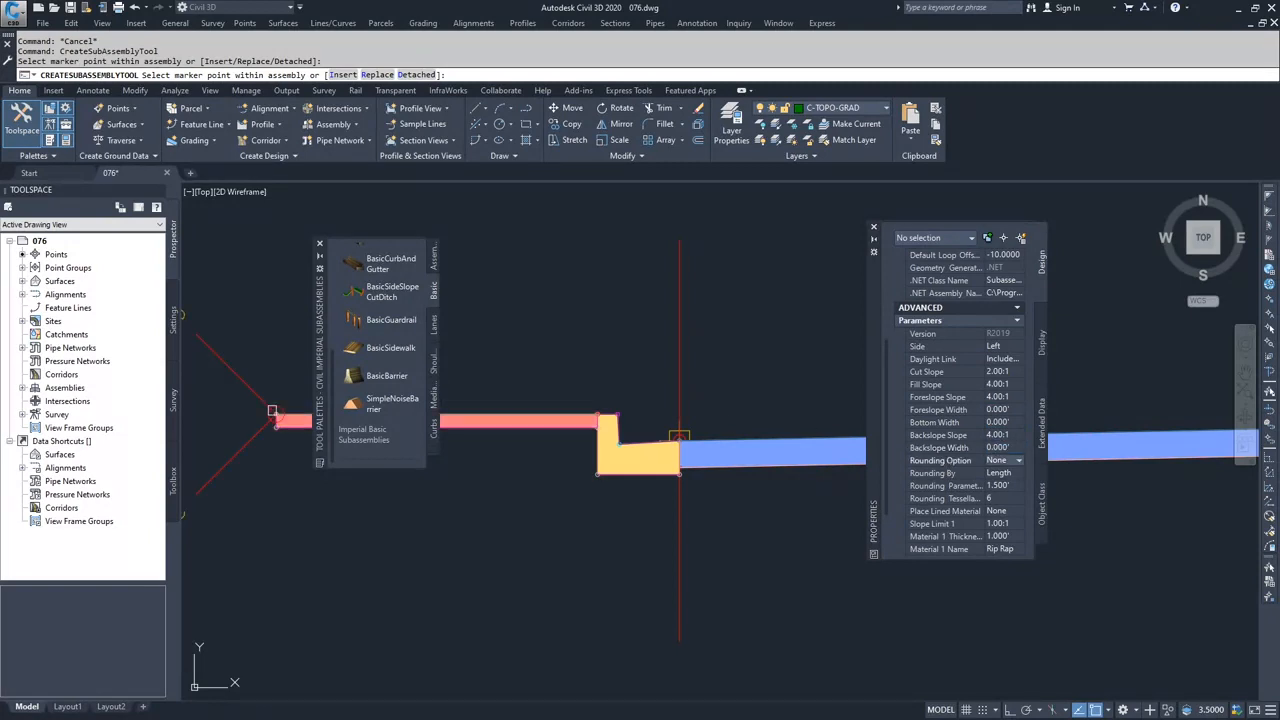
pyautogui.scroll(-6, 360, 508)
pyautogui.moveTo(355, 512); pyautogui.dragTo(511, 496, button='middle')
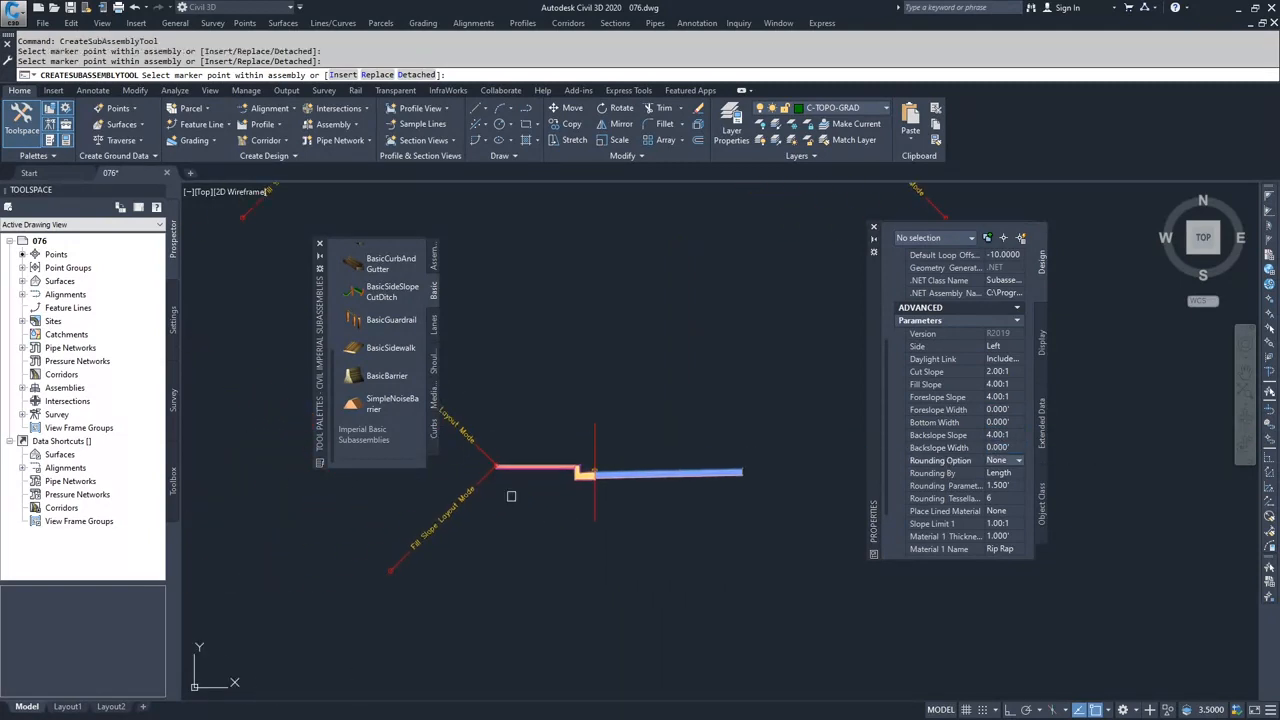
pyautogui.press('Escape')
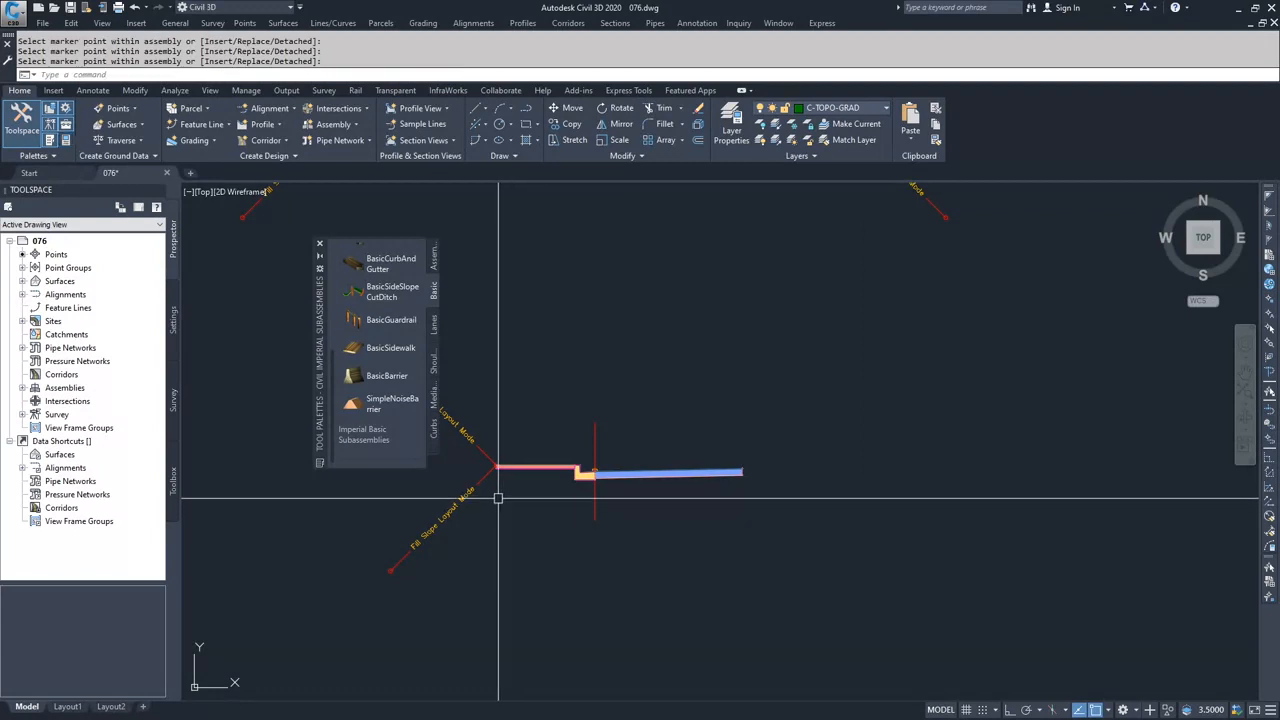
pyautogui.moveTo(568, 467); pyautogui.dragTo(590, 453, button='middle')
pyautogui.moveTo(730, 438); pyautogui.dragTo(736, 435, button='middle')
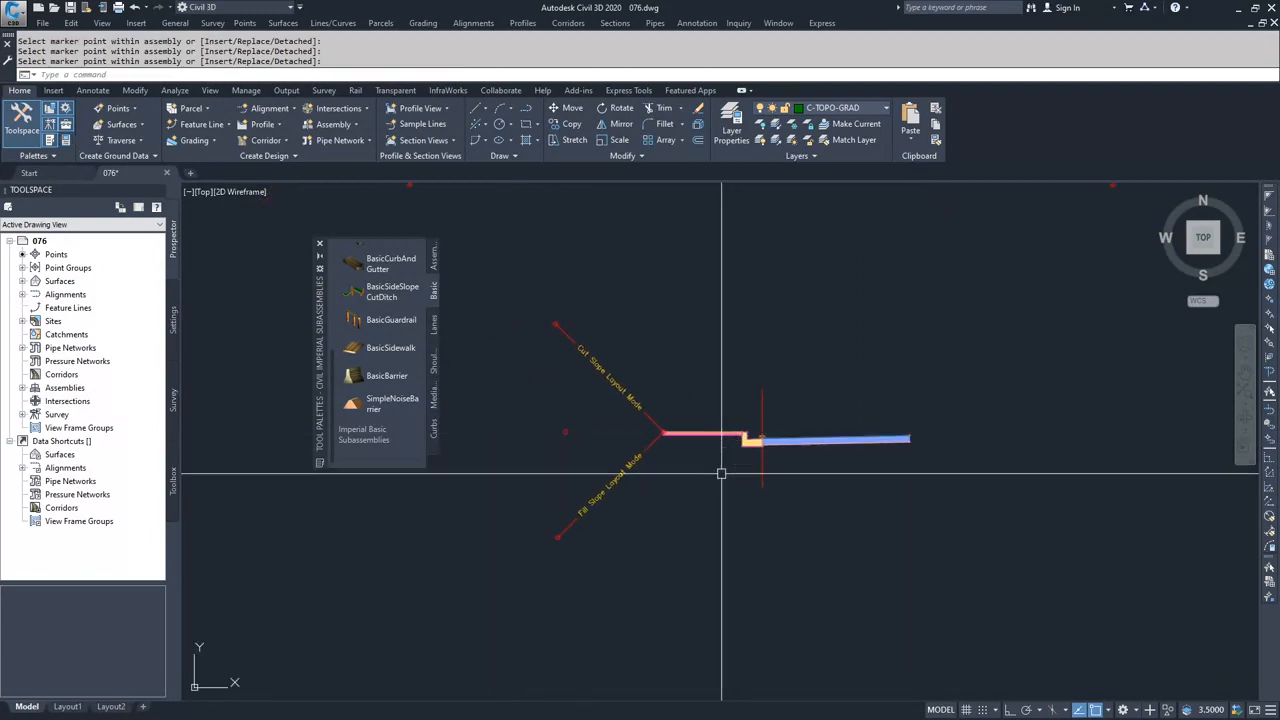